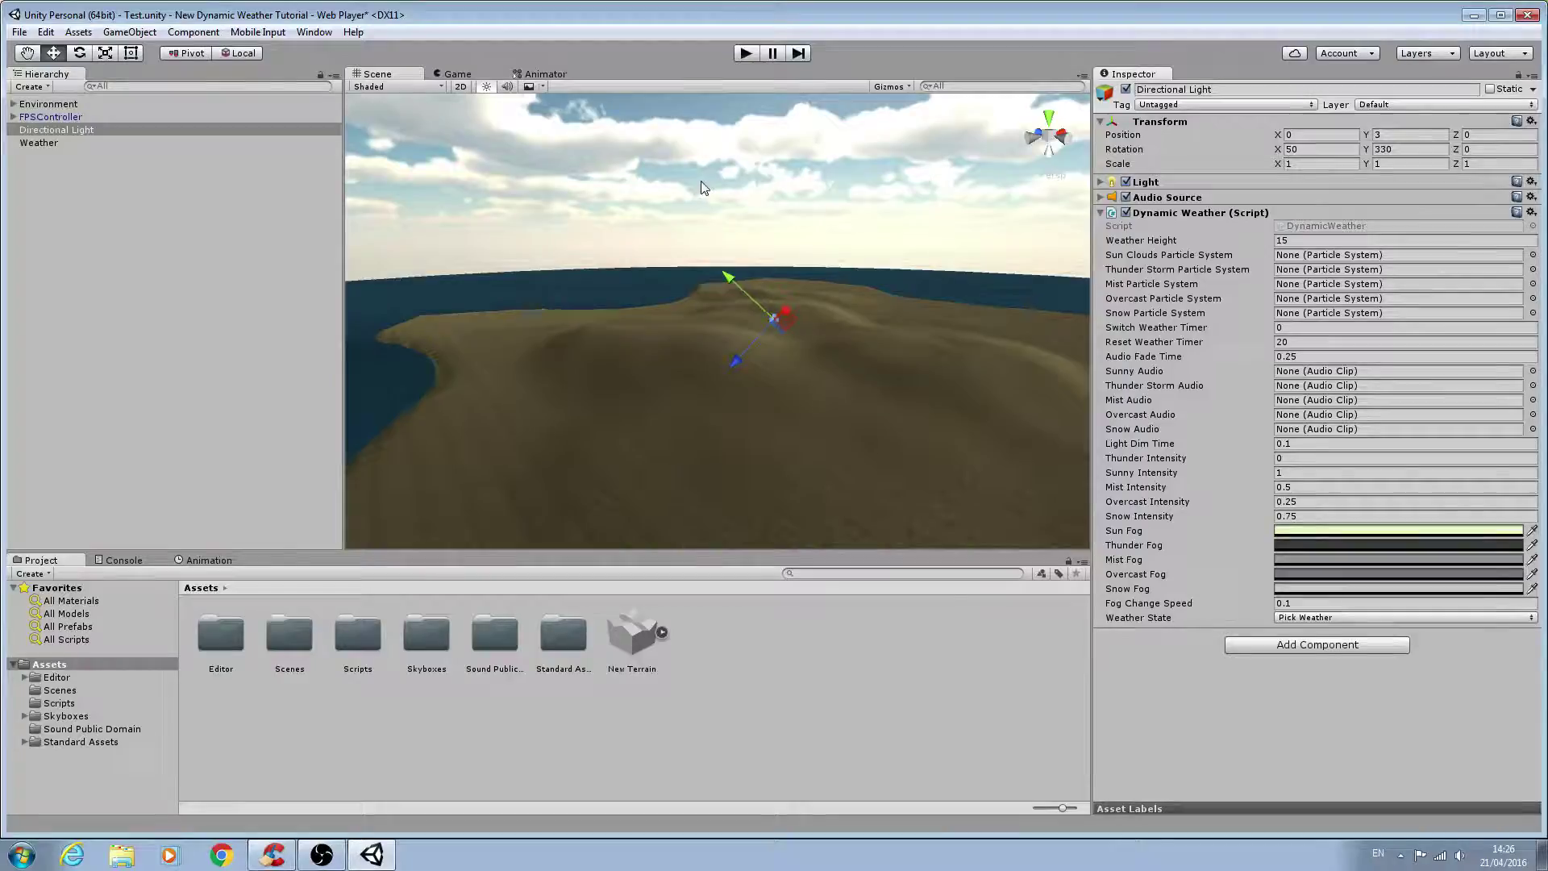
Tilt the Scene view, check the empty Mist Particle System slot, and browse Standard Assets.
{"action": "right_click_drag", "start_coordinate": [742, 208], "coordinate": [784, 277]}
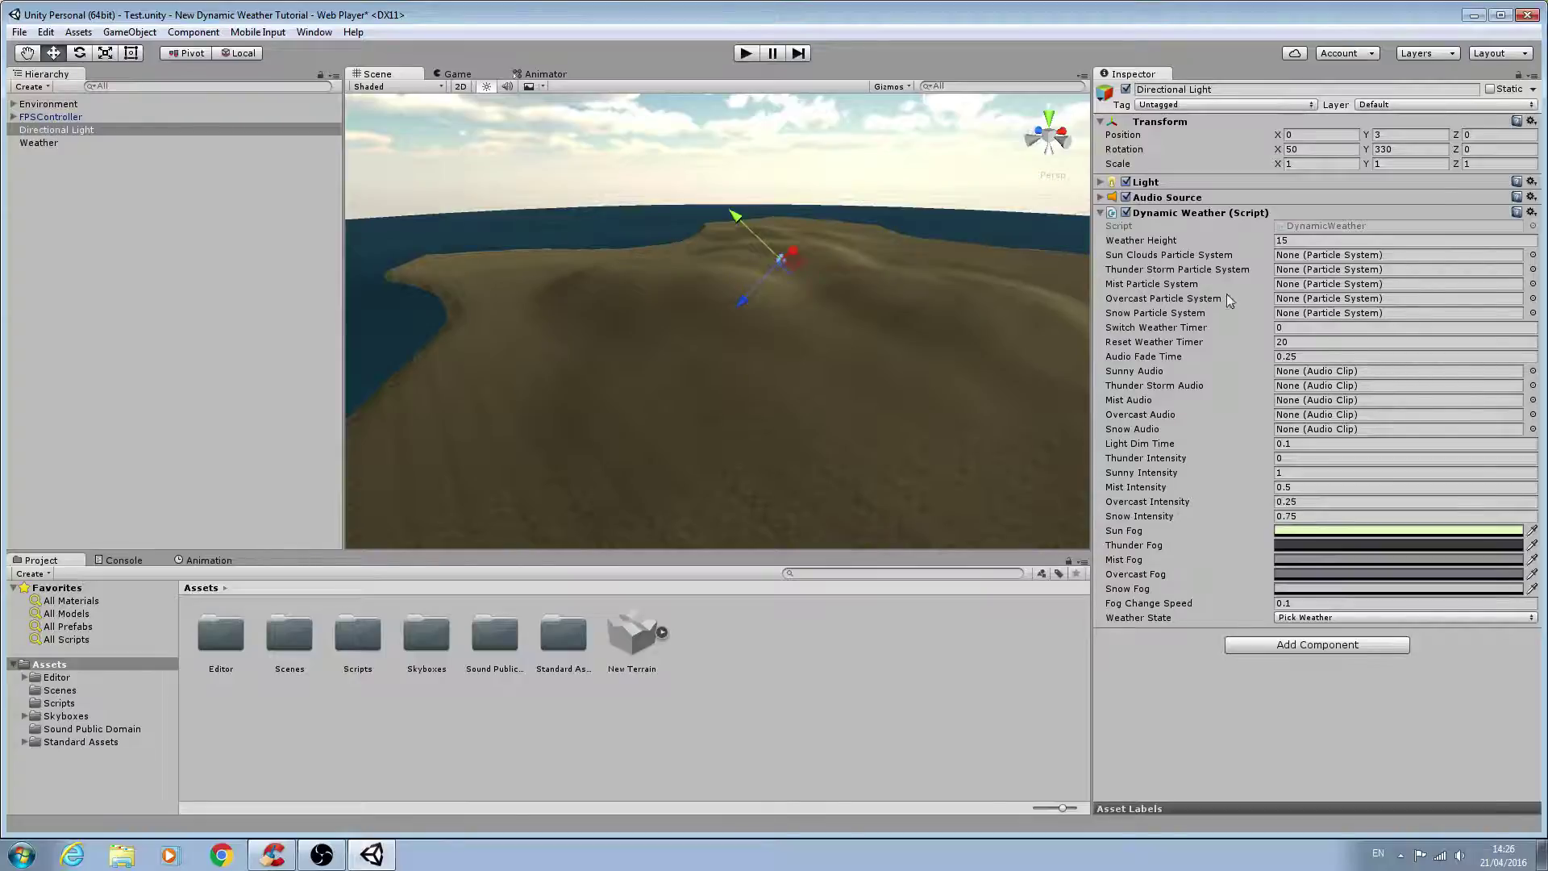
{"action": "left_click", "coordinate": [1290, 287]}
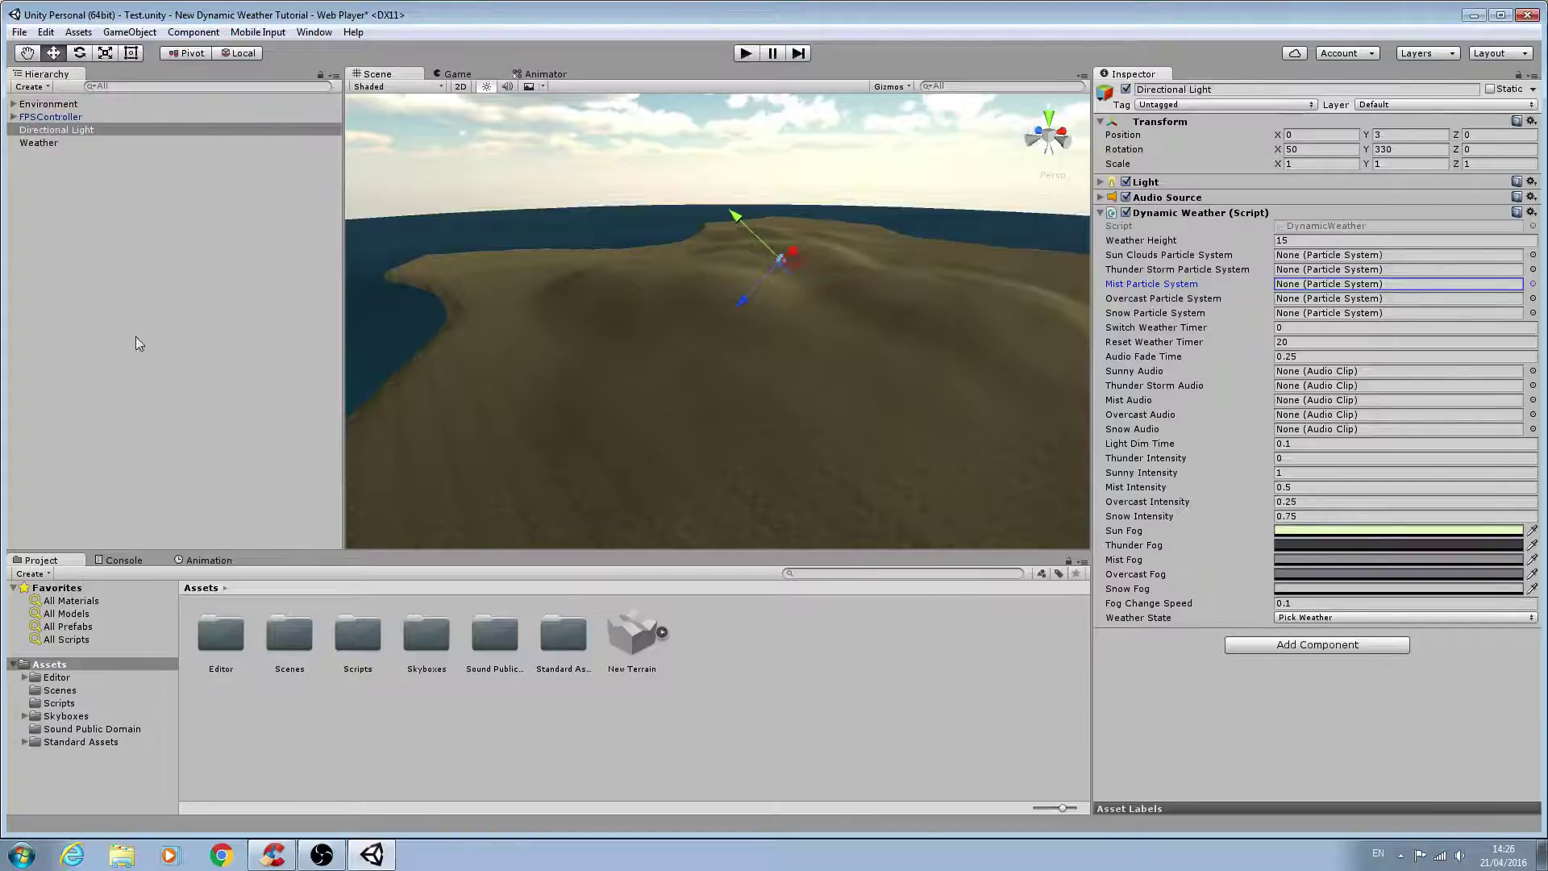
{"action": "left_click", "coordinate": [51, 745]}
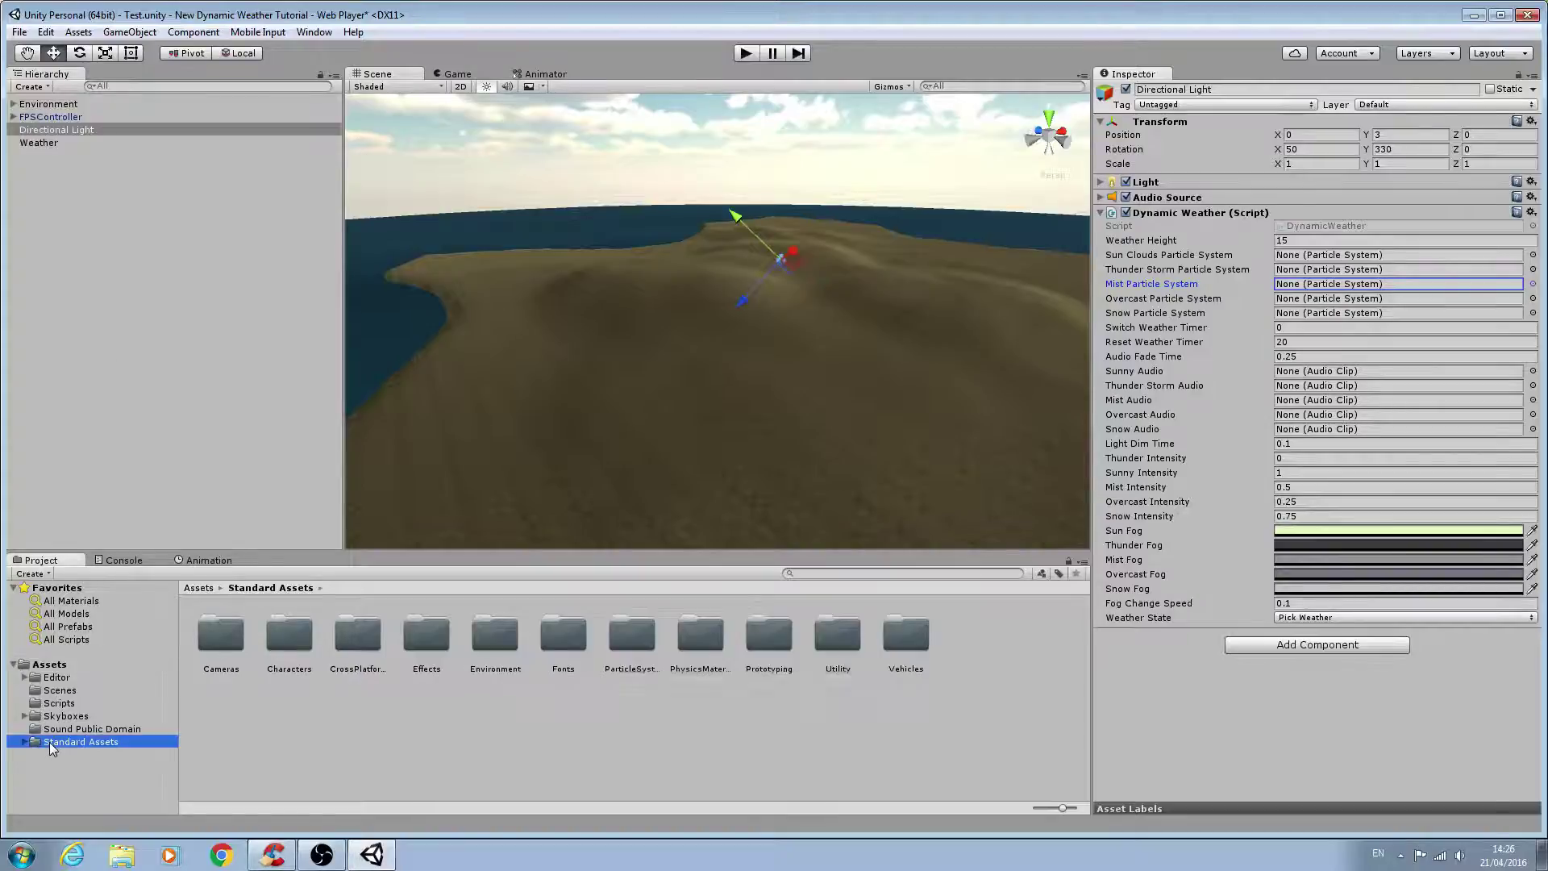
Browse to the Standard Assets ParticleSystems Prefabs folder listing DustStorm, Smoke and Steam.
{"action": "left_click", "coordinate": [77, 37]}
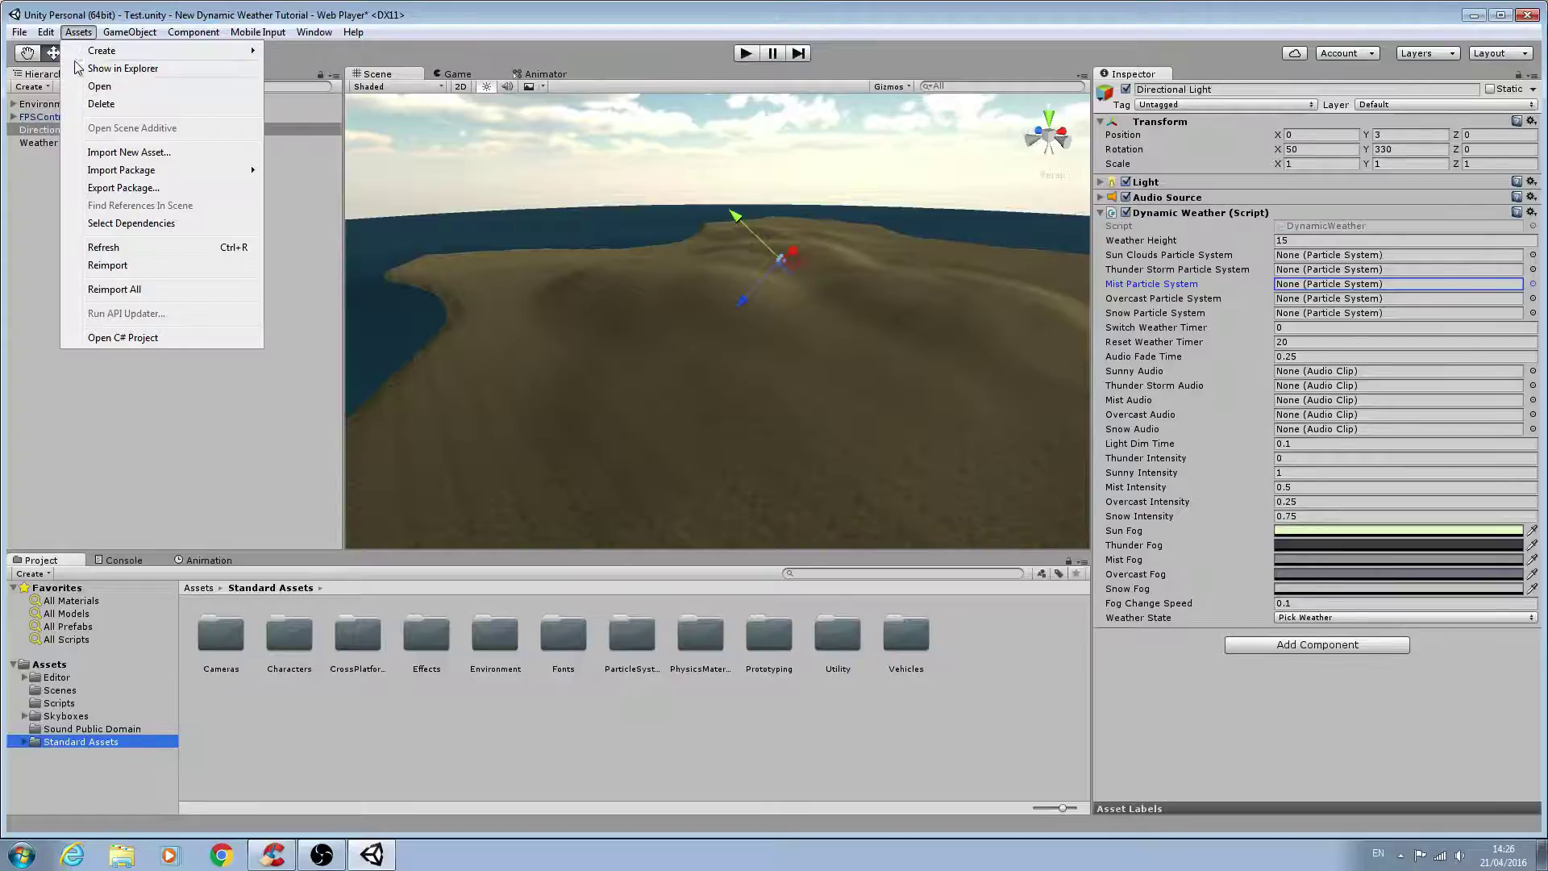
{"action": "mouse_move", "coordinate": [135, 174]}
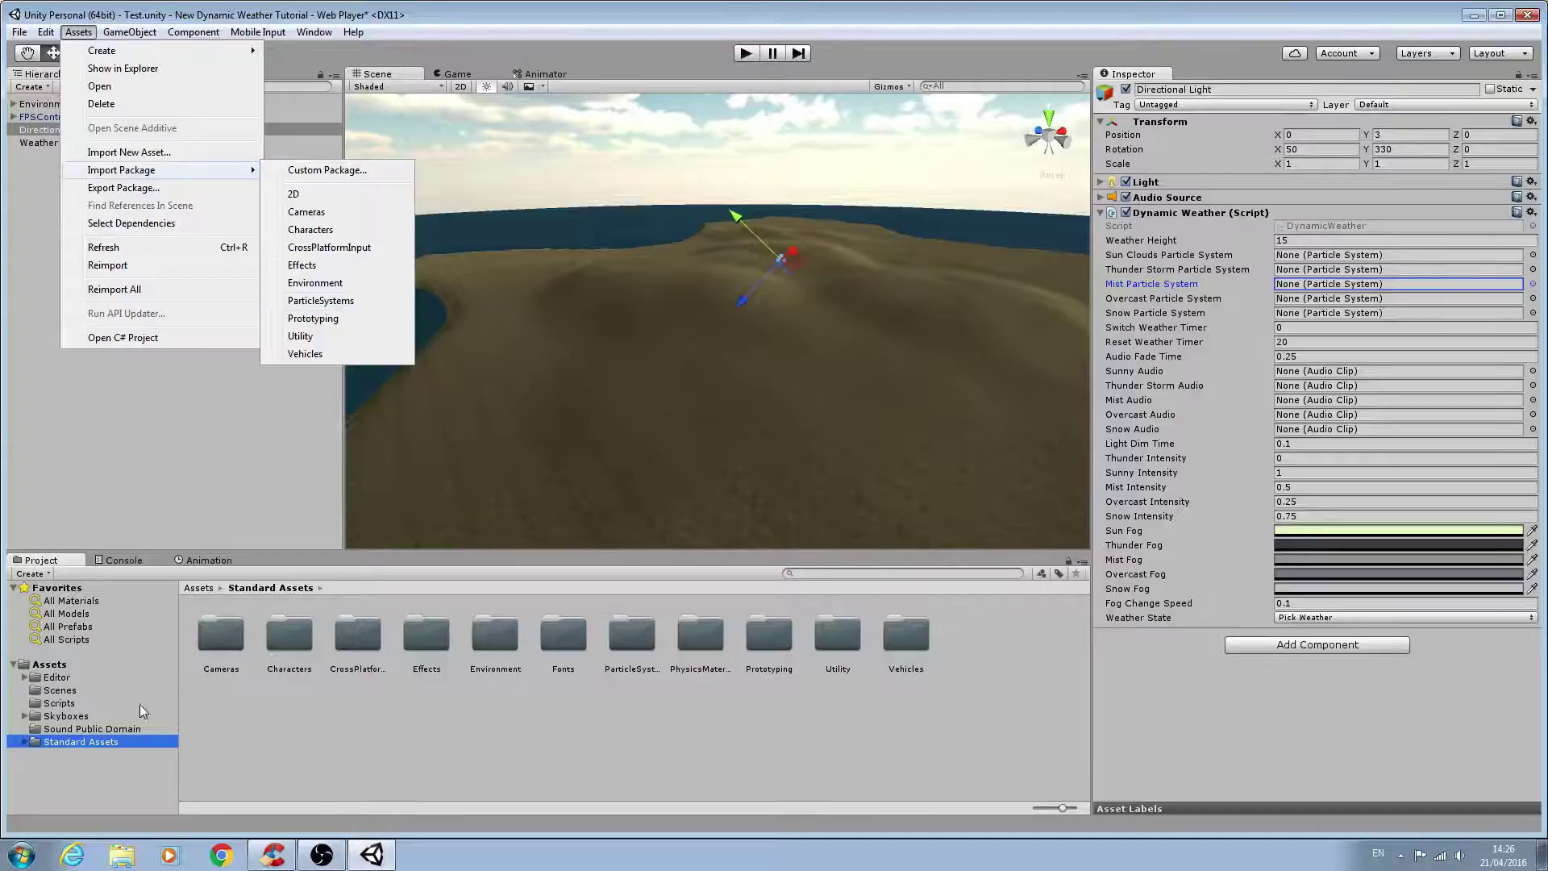
{"action": "left_click", "coordinate": [26, 742]}
{"action": "scroll", "coordinate": [47, 747], "scroll_direction": "down", "scroll_amount": 2}
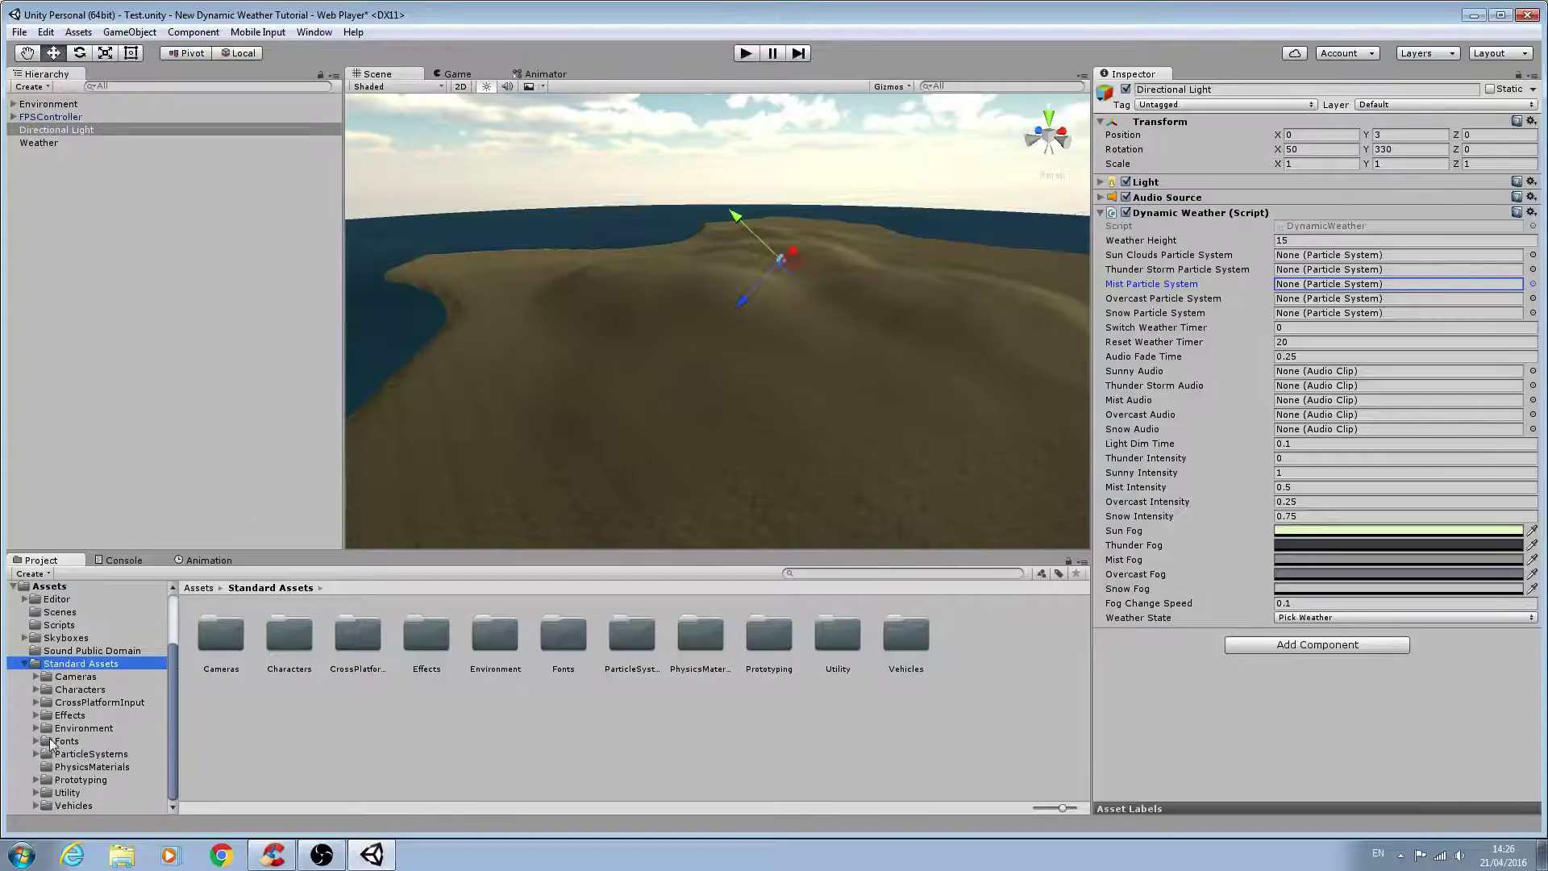
{"action": "left_click", "coordinate": [36, 754]}
{"action": "left_click", "coordinate": [85, 754]}
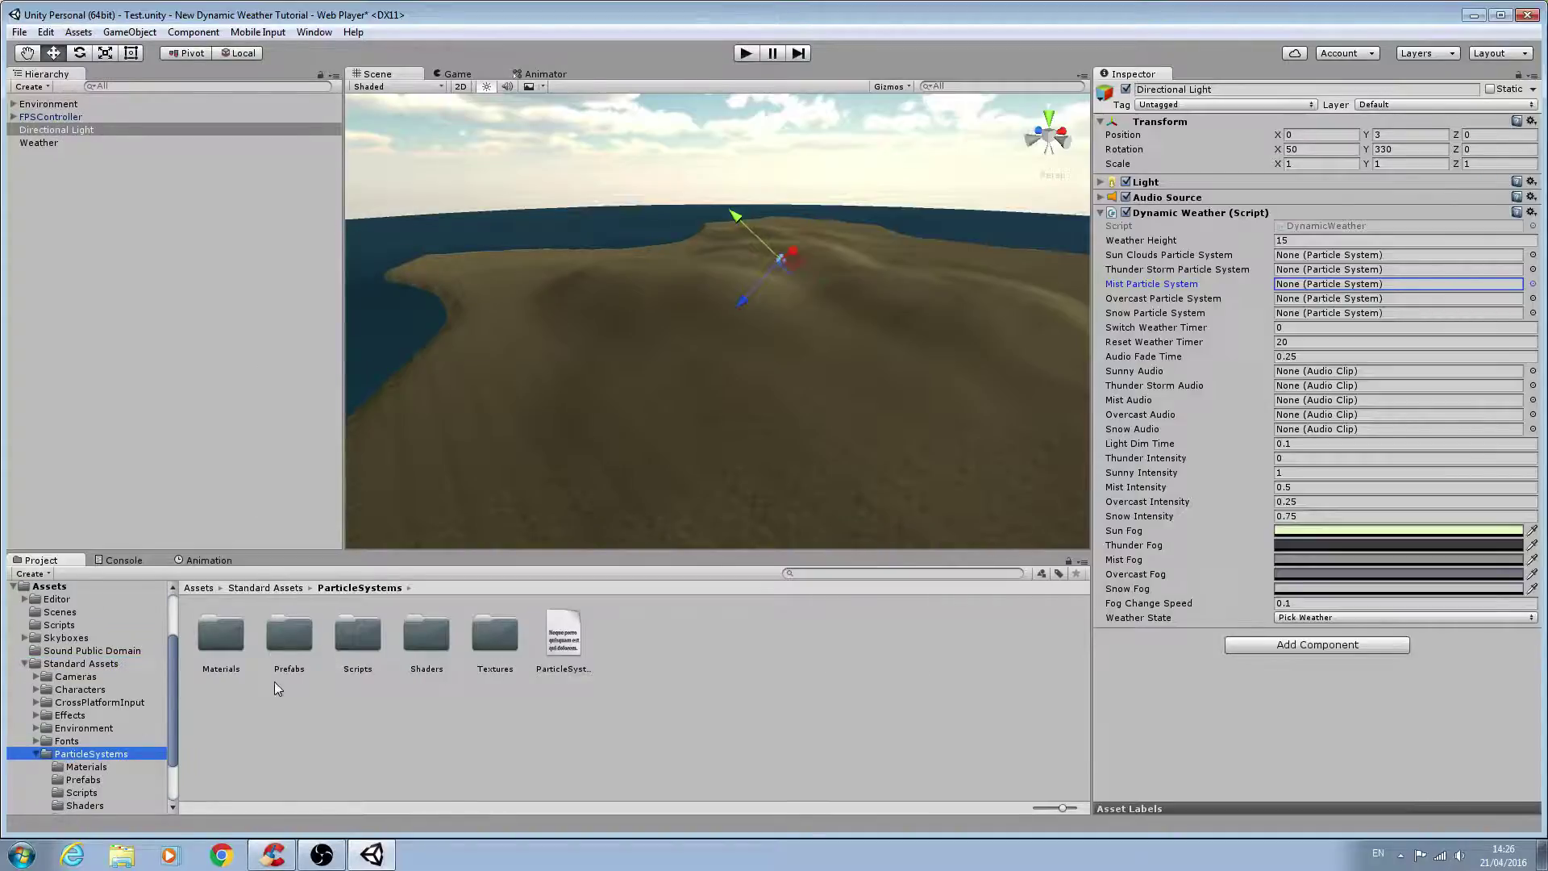
{"action": "double_click", "coordinate": [303, 637]}
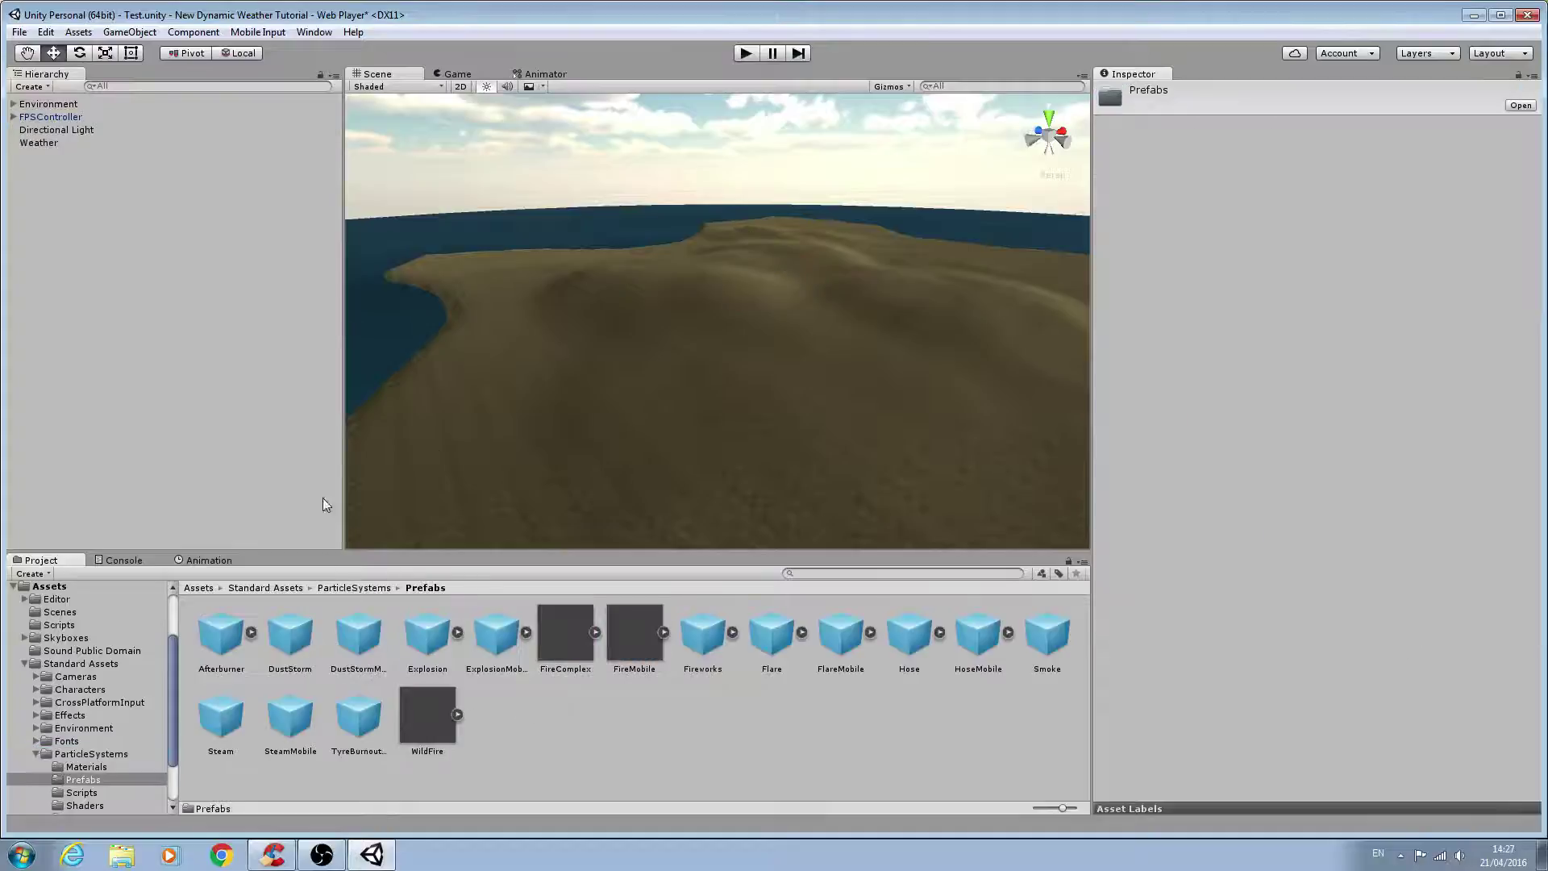
Add a DustStorm copy under Weather, rename it Mist, and assign it to Mist Particle System.
{"action": "left_click", "coordinate": [280, 642]}
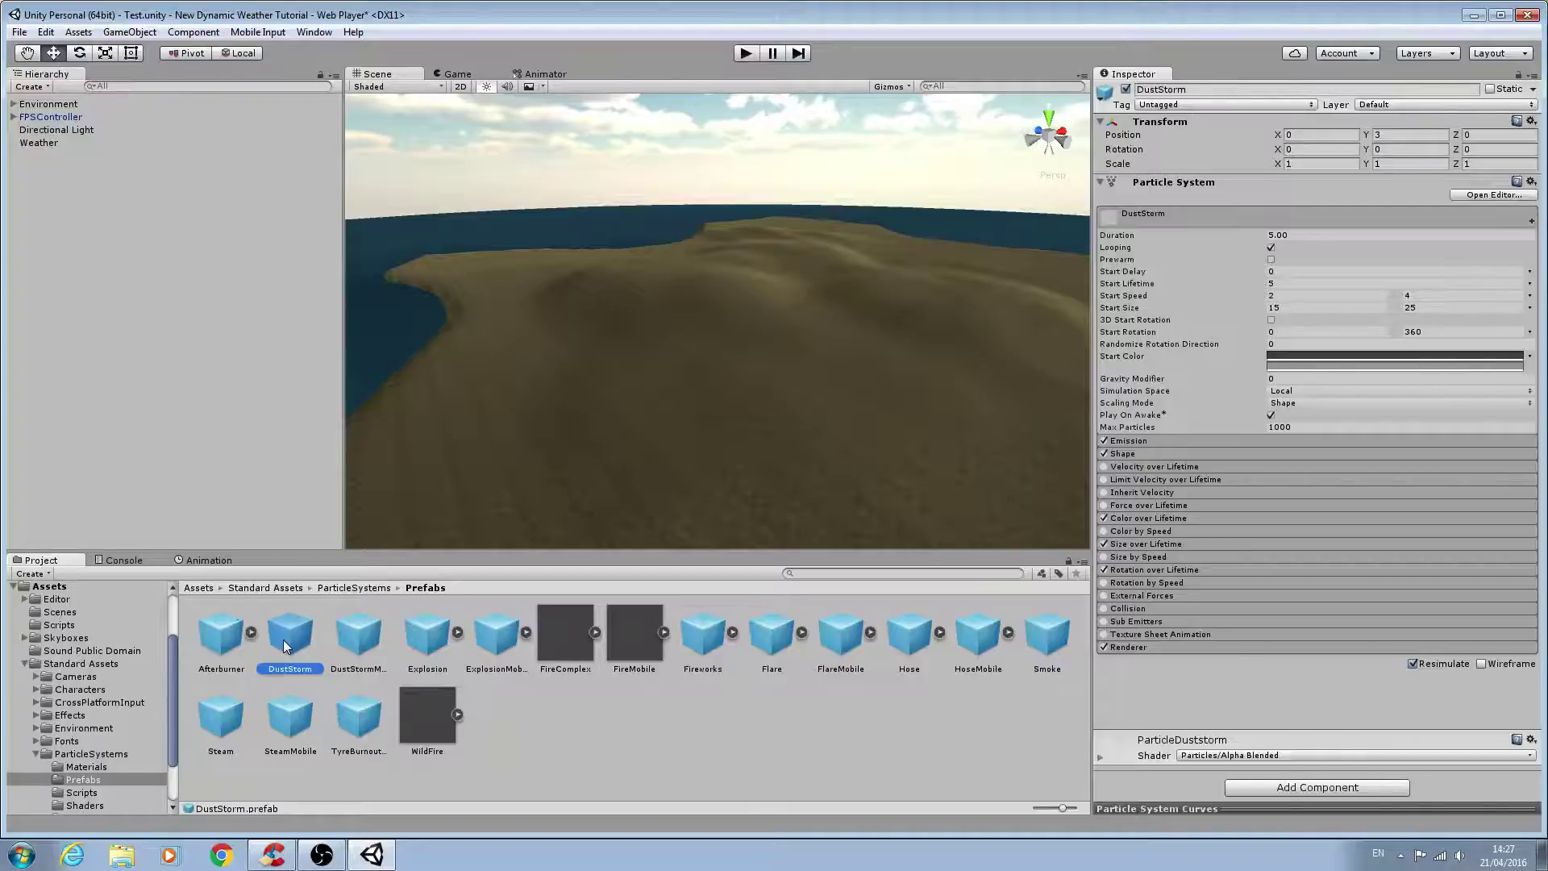
{"action": "left_click_drag", "start_coordinate": [283, 644], "coordinate": [124, 146]}
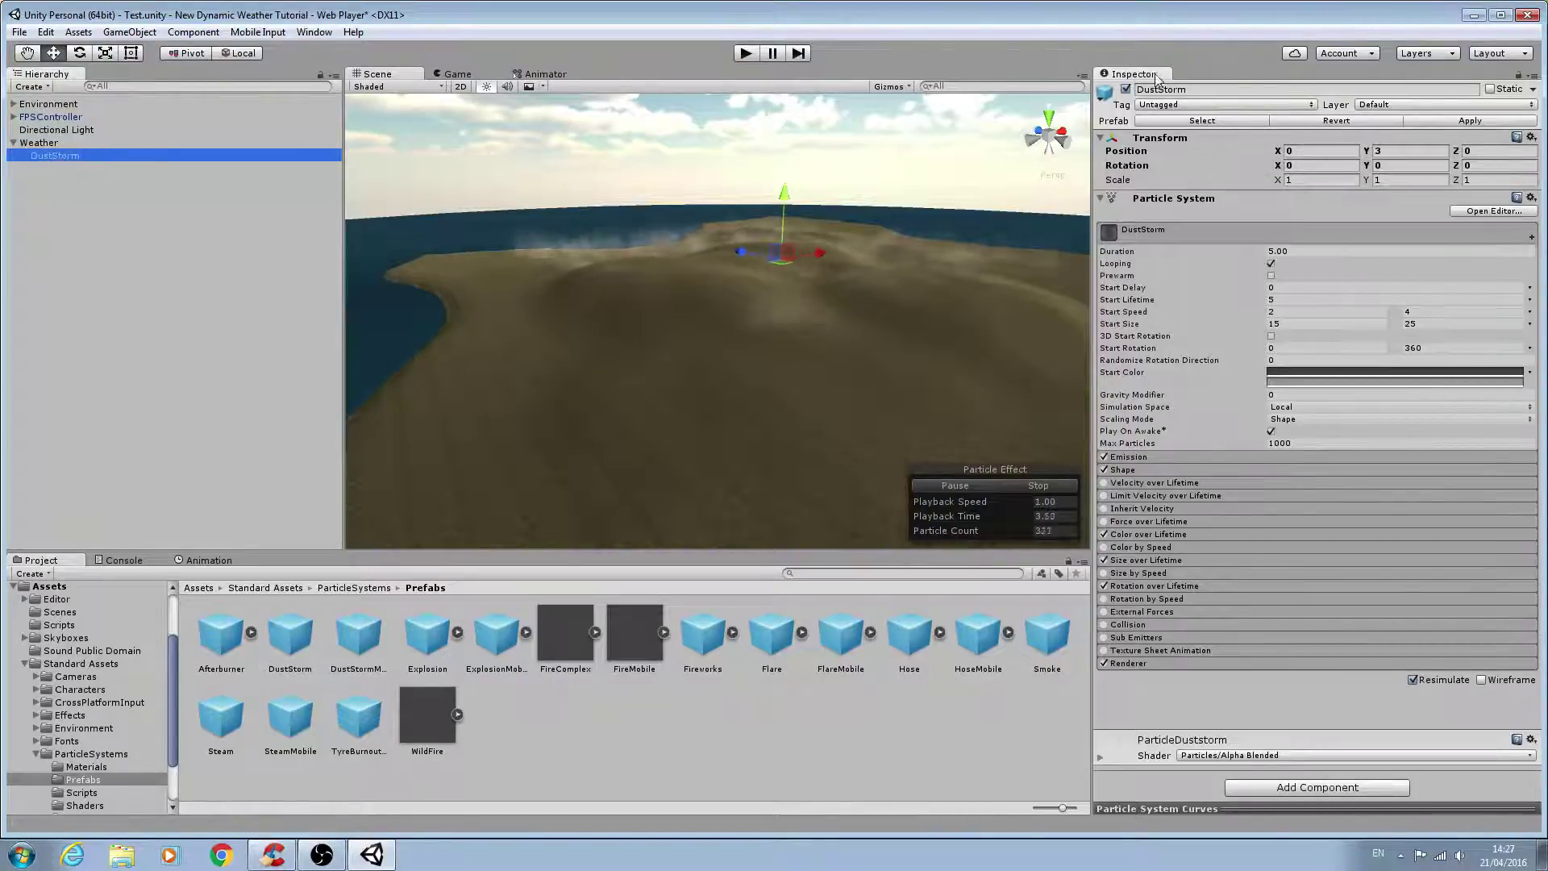
{"action": "left_click", "coordinate": [1177, 92]}
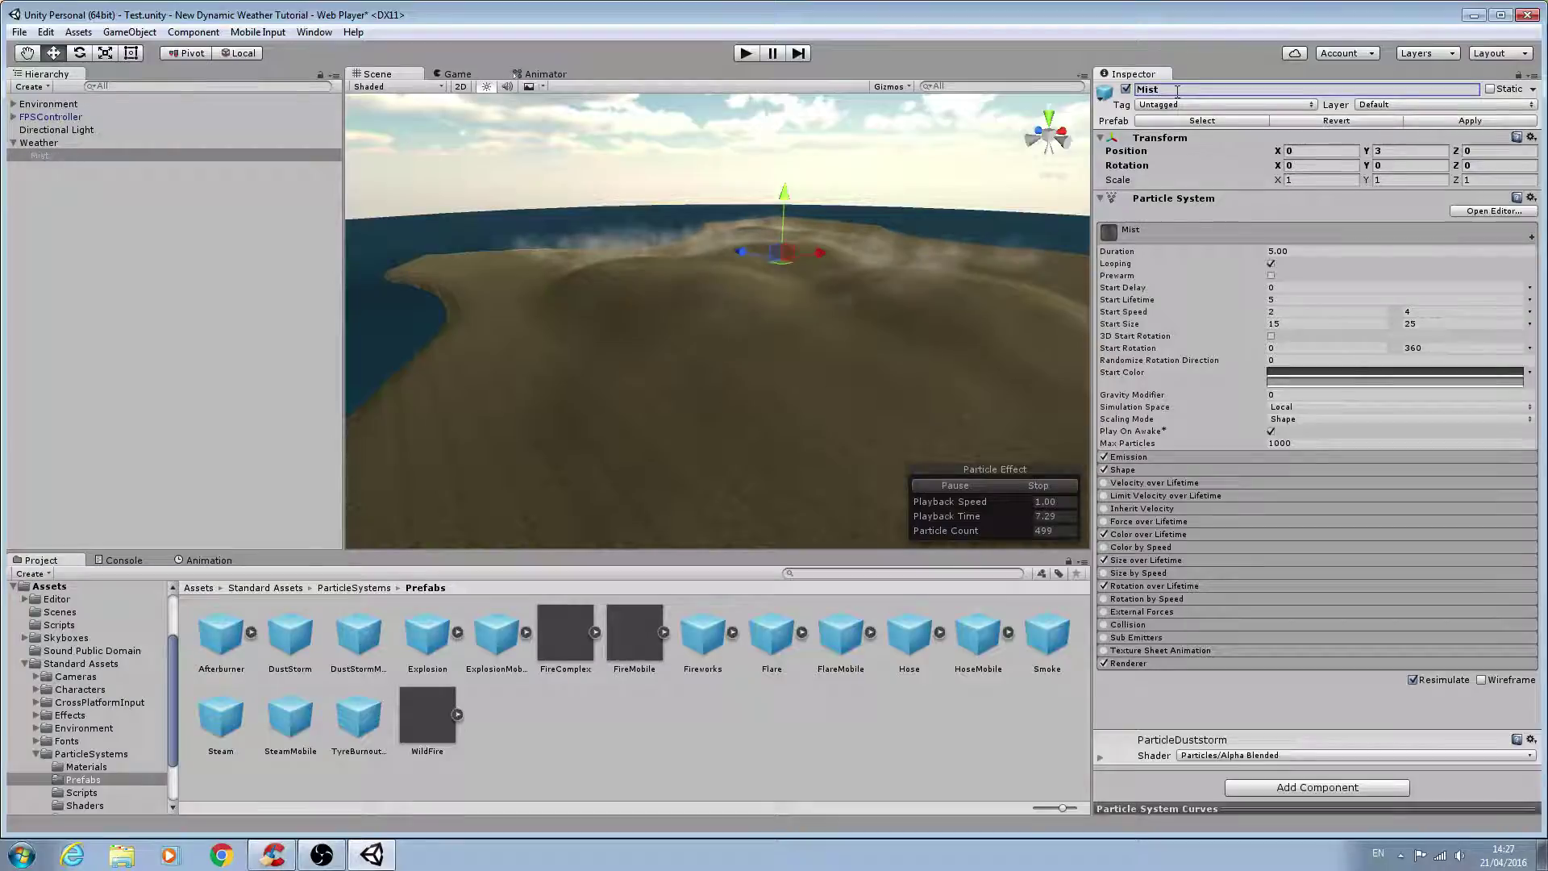
{"action": "left_click", "coordinate": [84, 129]}
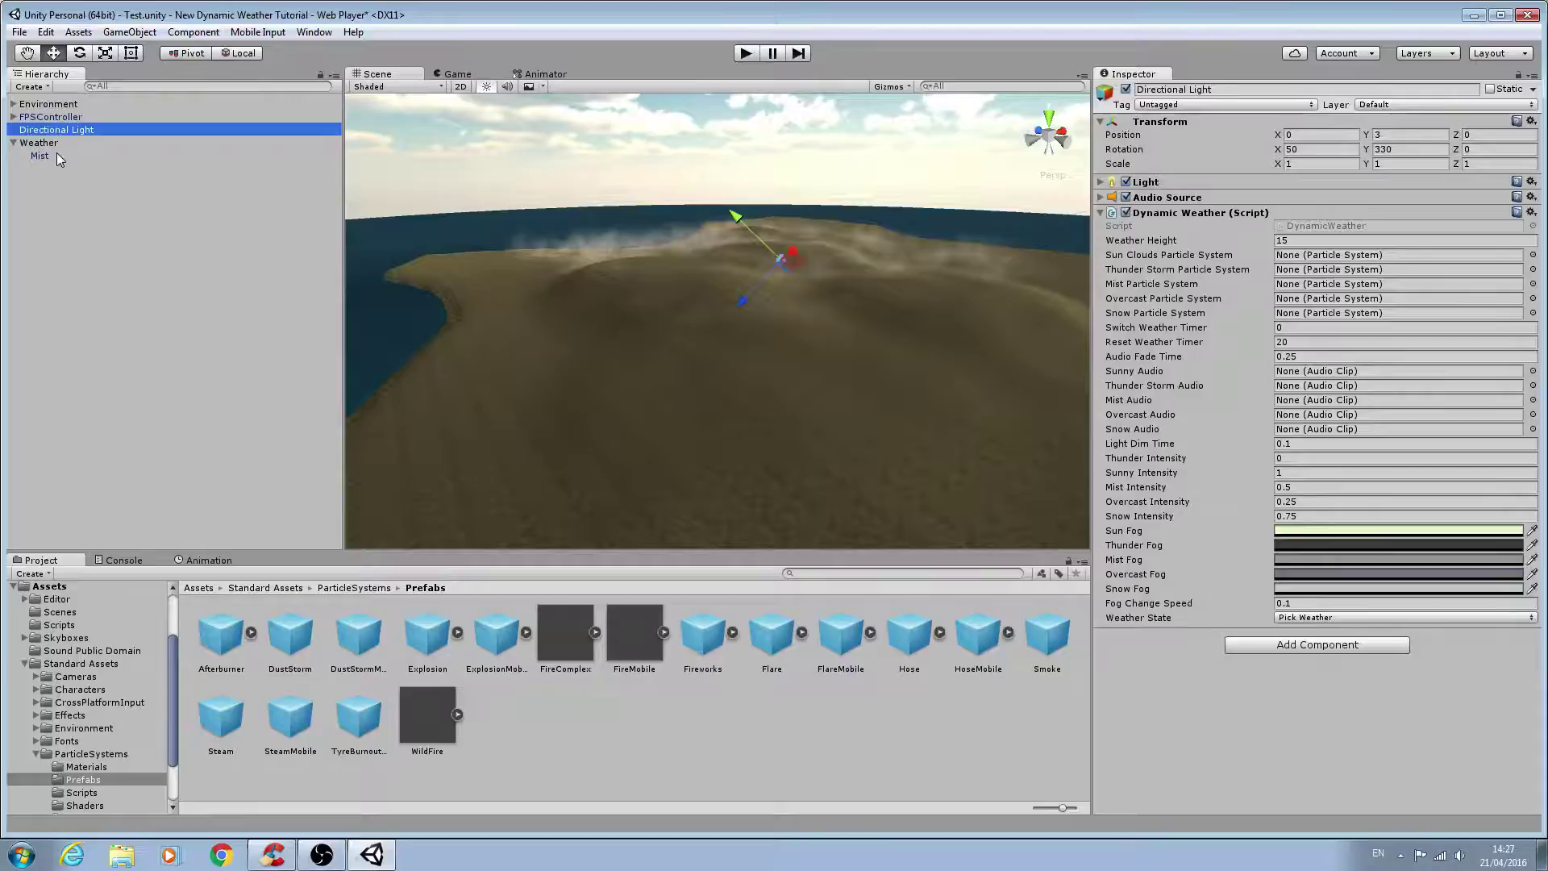
{"action": "left_click_drag", "start_coordinate": [56, 152], "coordinate": [1369, 290]}
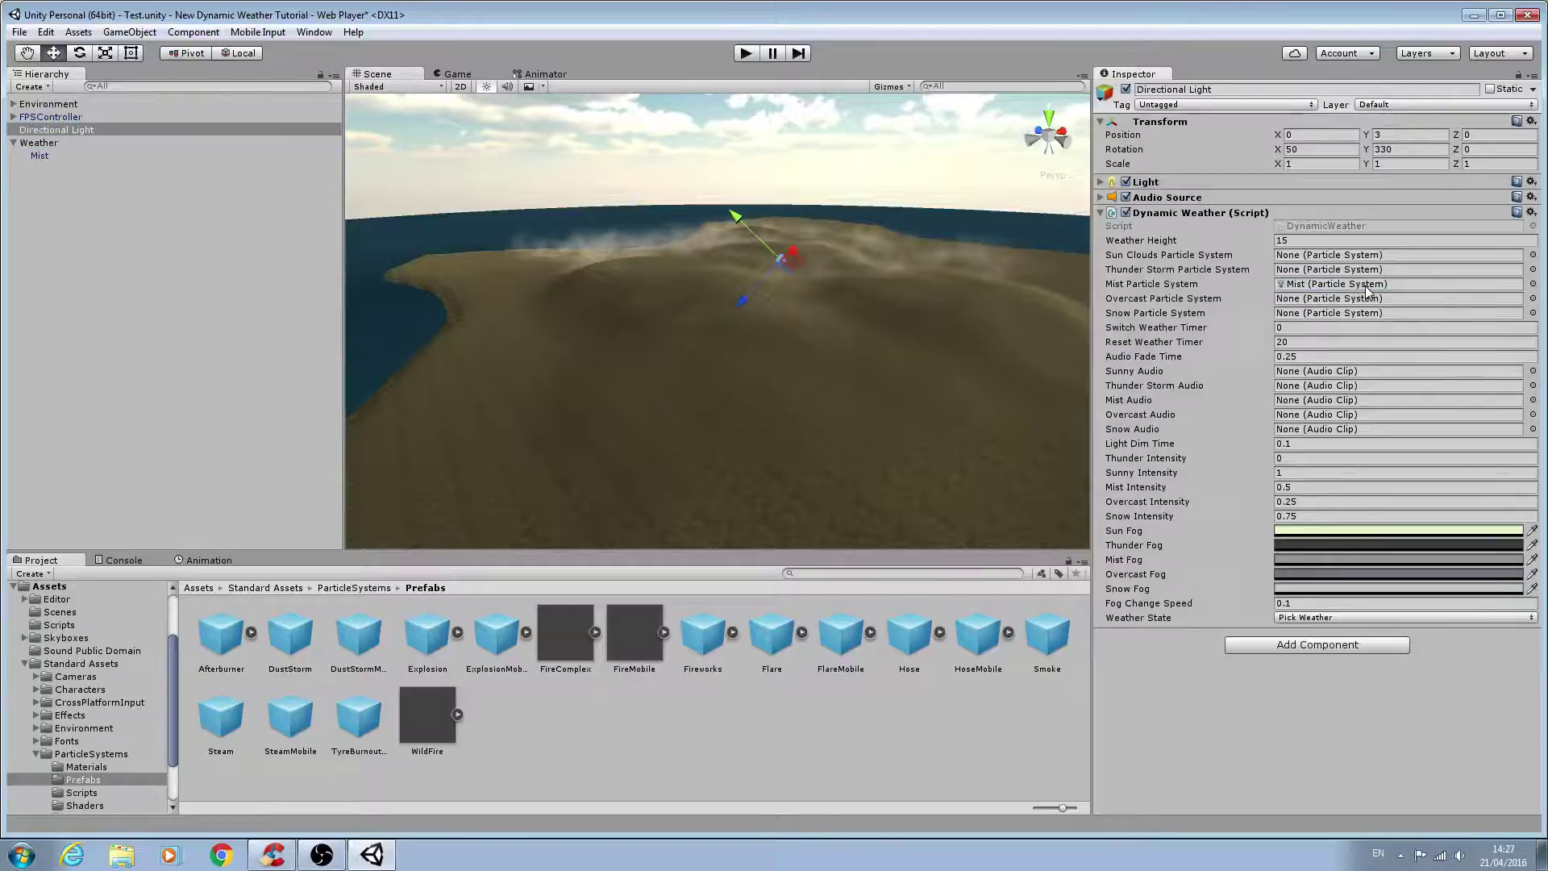
{"action": "left_click", "coordinate": [66, 154]}
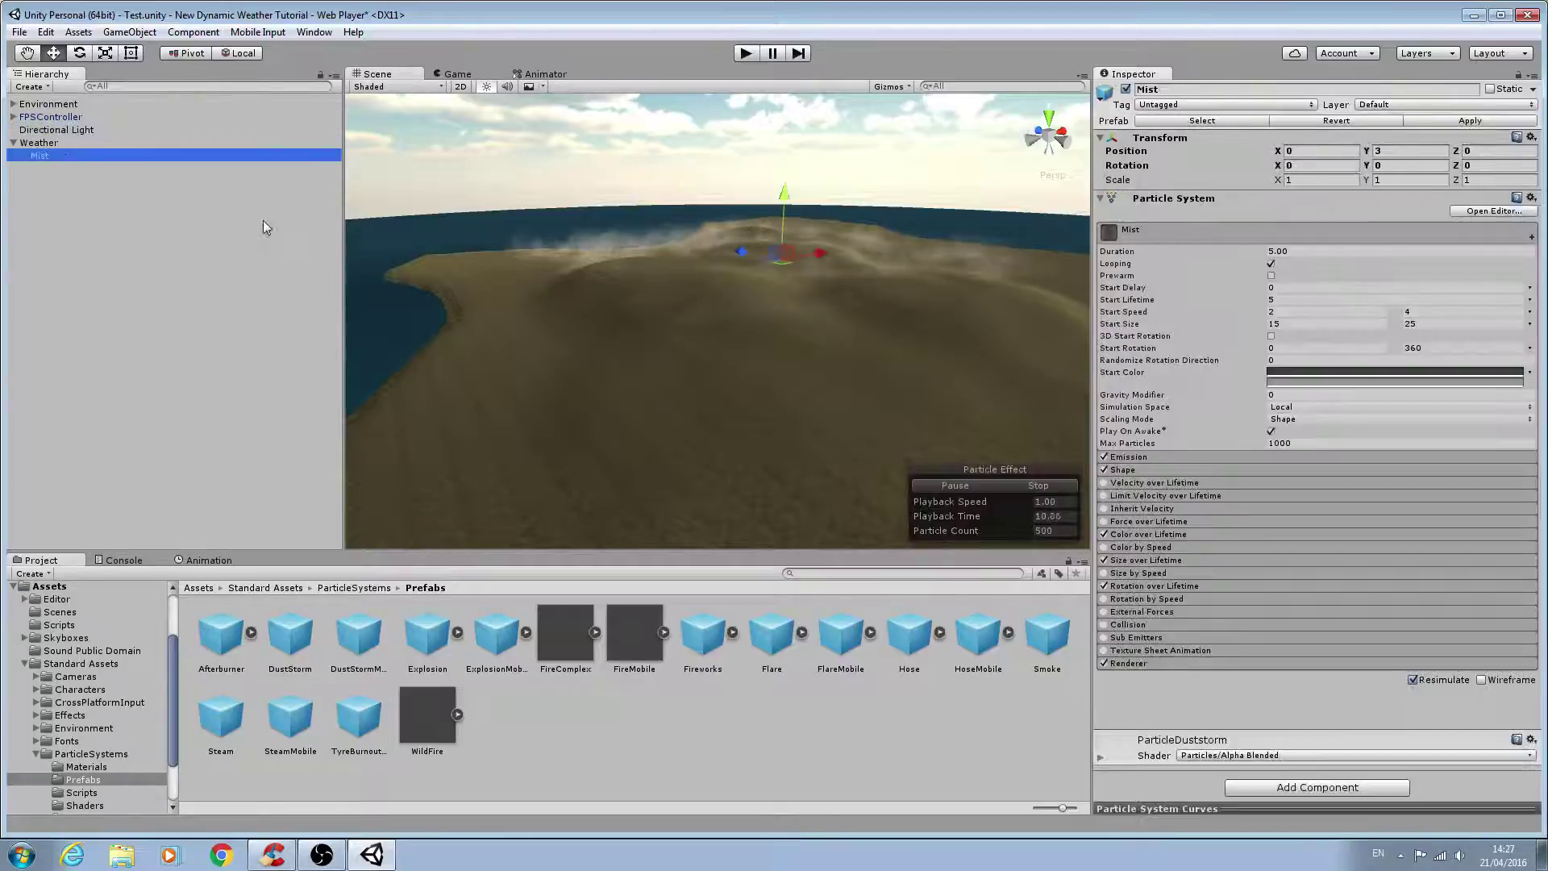
{"action": "left_click_drag", "start_coordinate": [761, 255], "coordinate": [1363, 224], "text": "alt"}
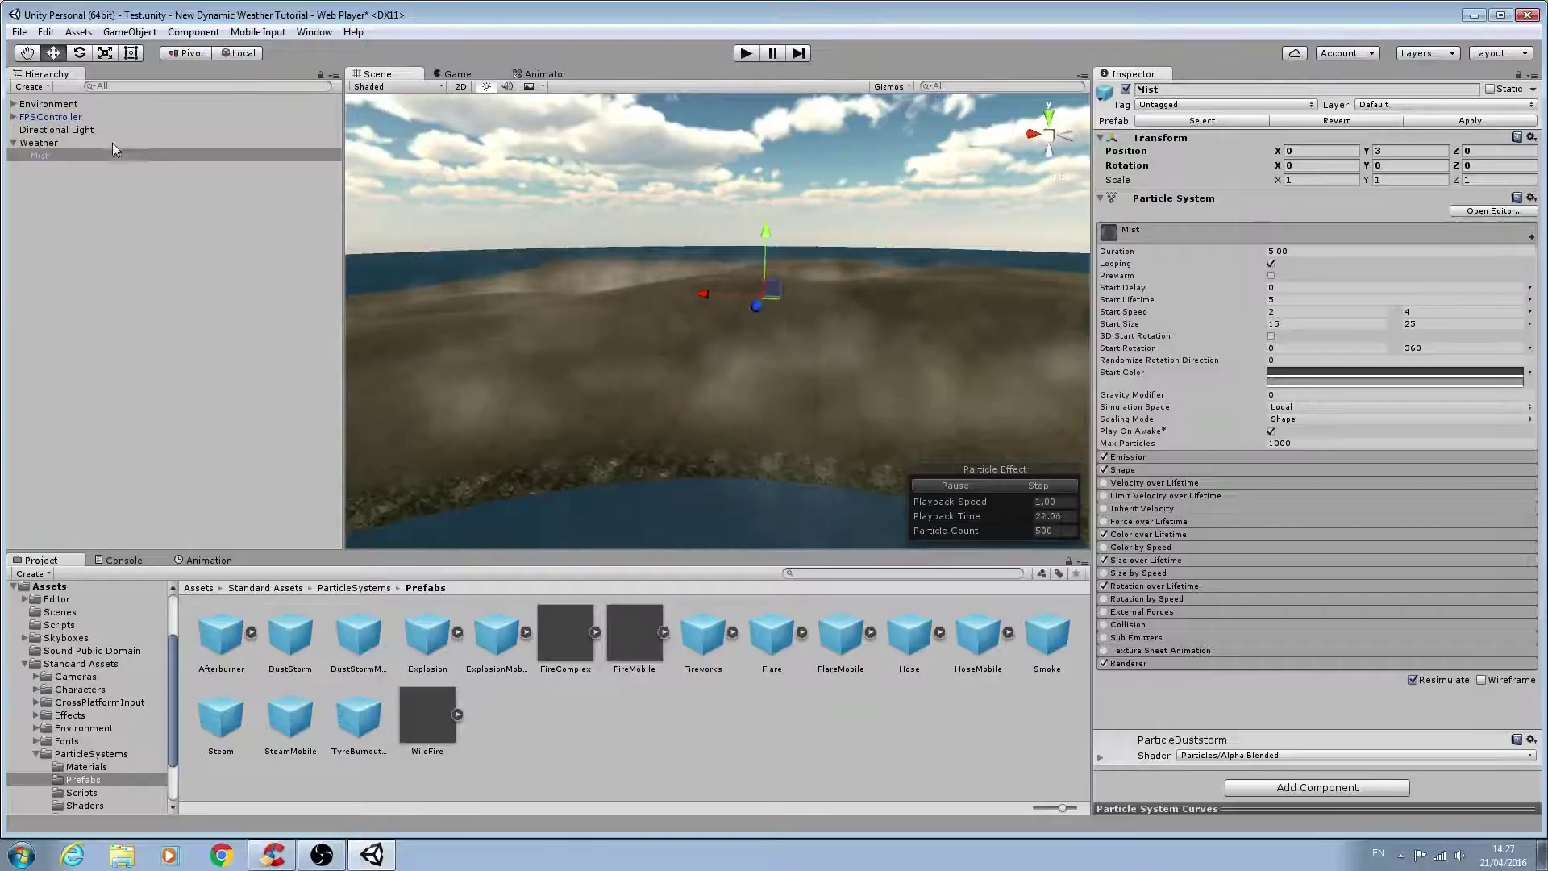
{"action": "left_click", "coordinate": [39, 142]}
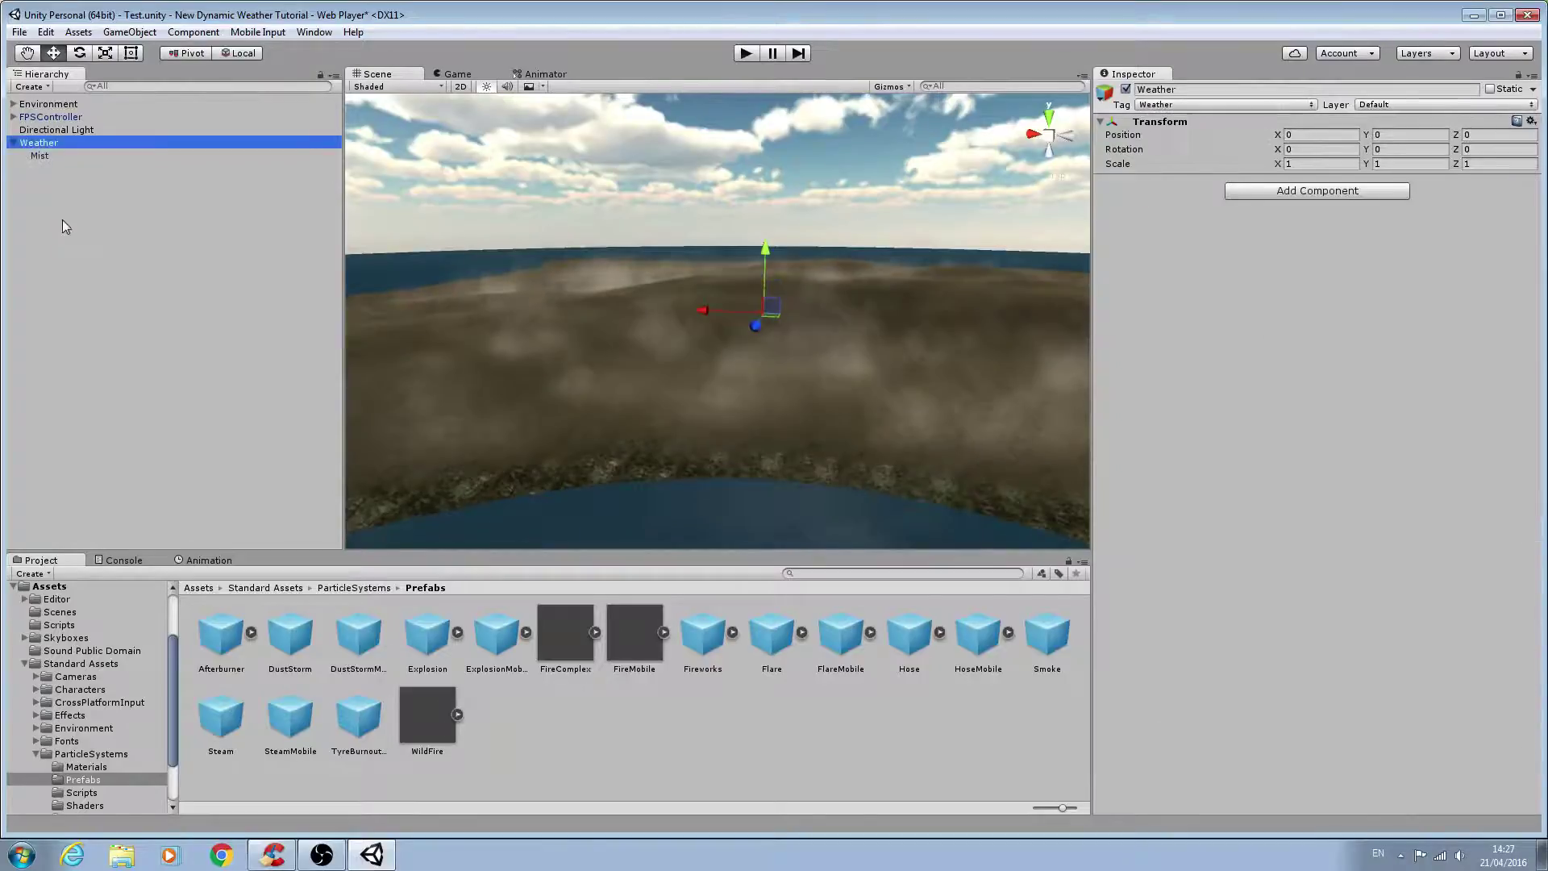
{"action": "left_click", "coordinate": [35, 157]}
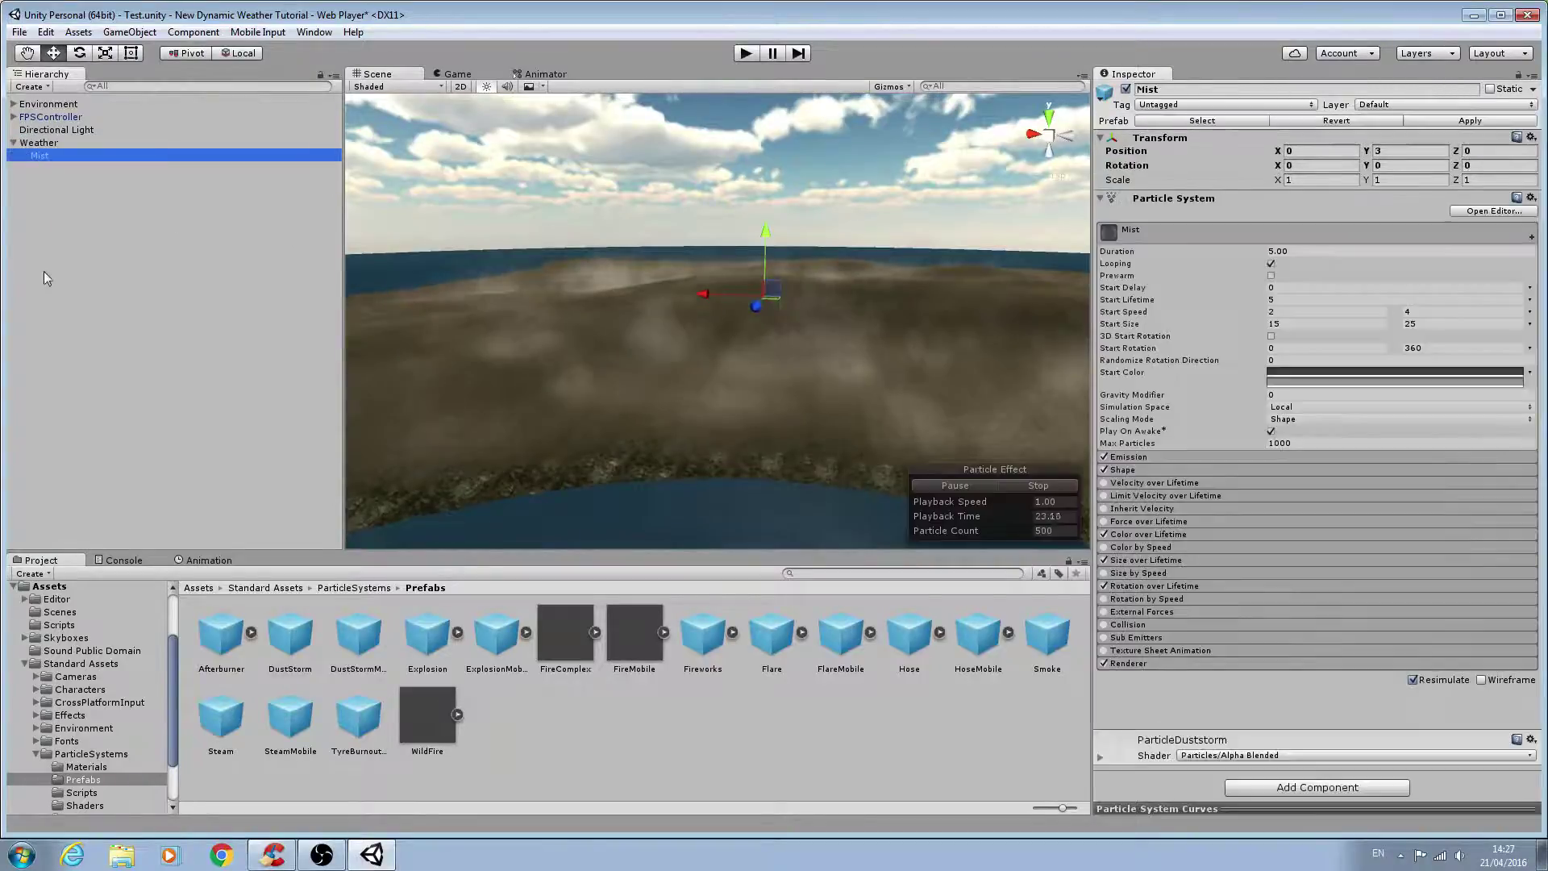
{"action": "left_click", "coordinate": [65, 142]}
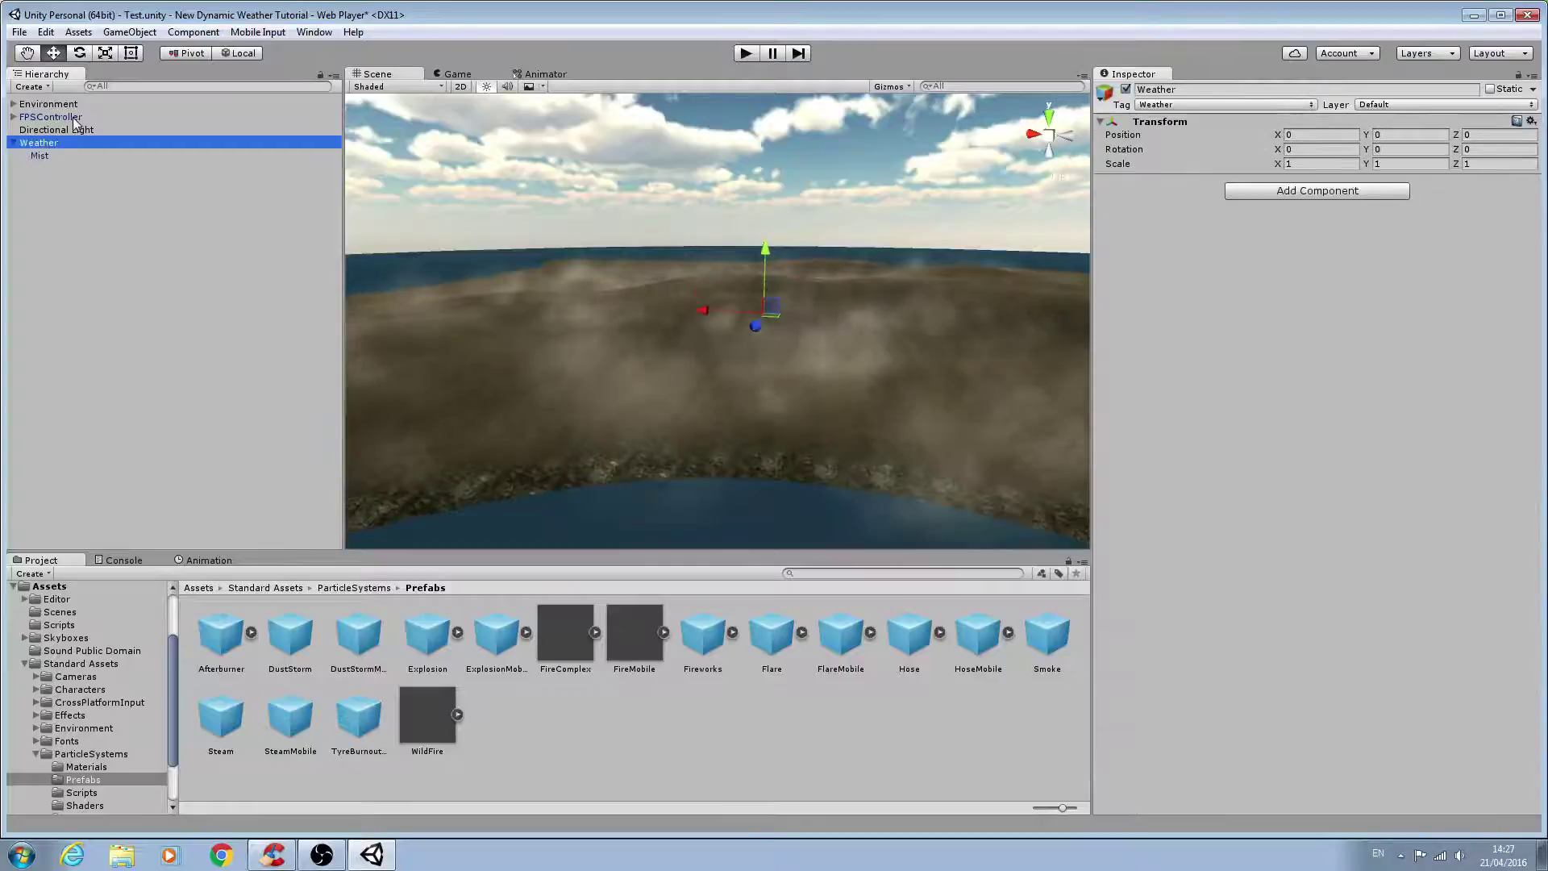
{"action": "left_click", "coordinate": [74, 118]}
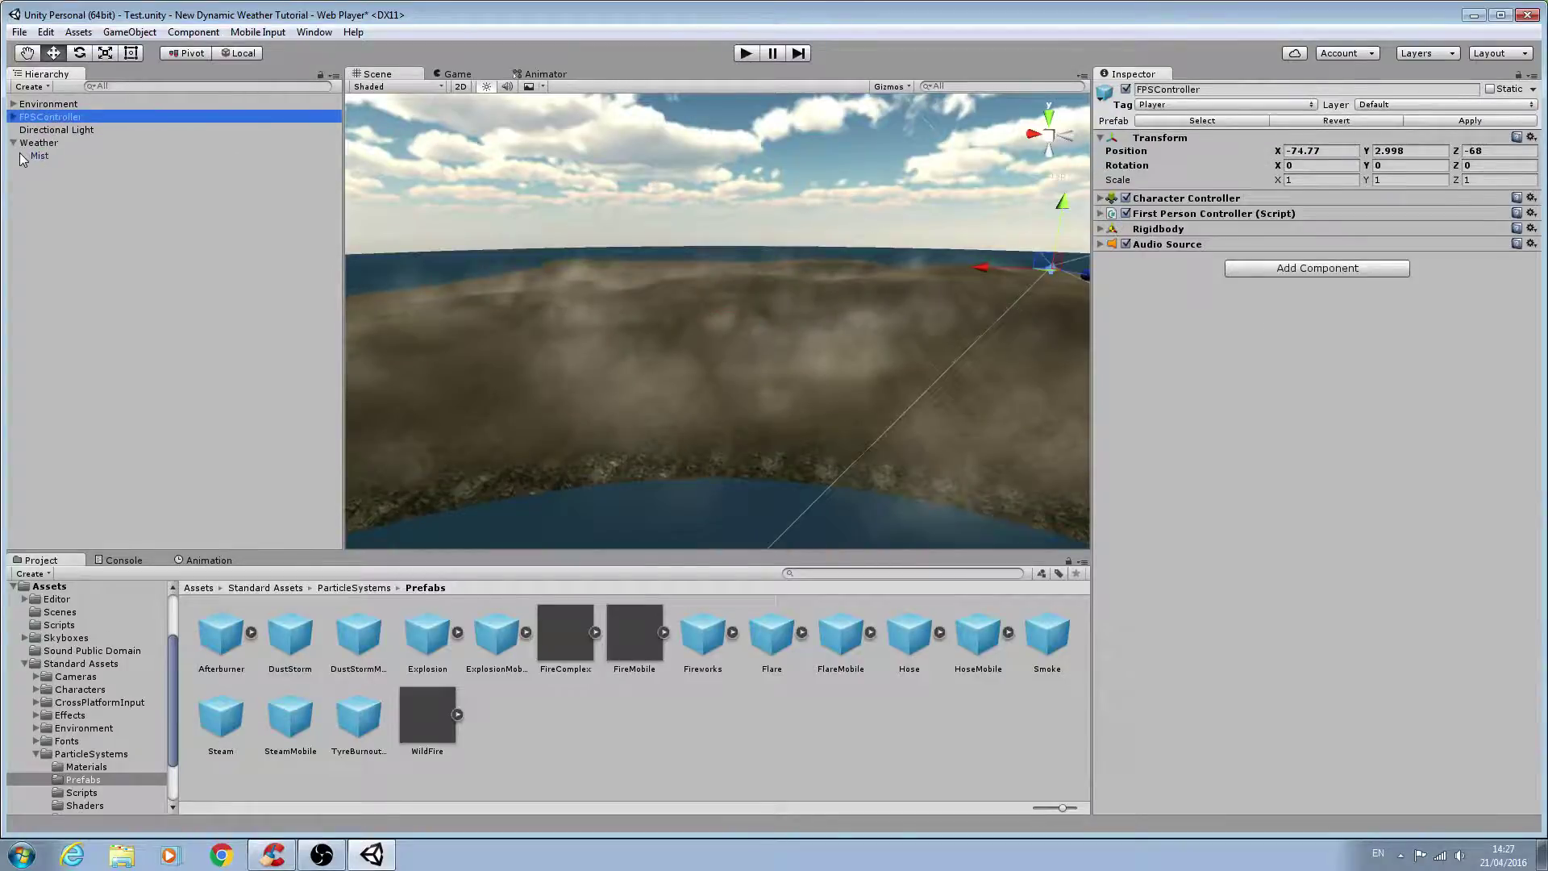
{"action": "left_click", "coordinate": [37, 156]}
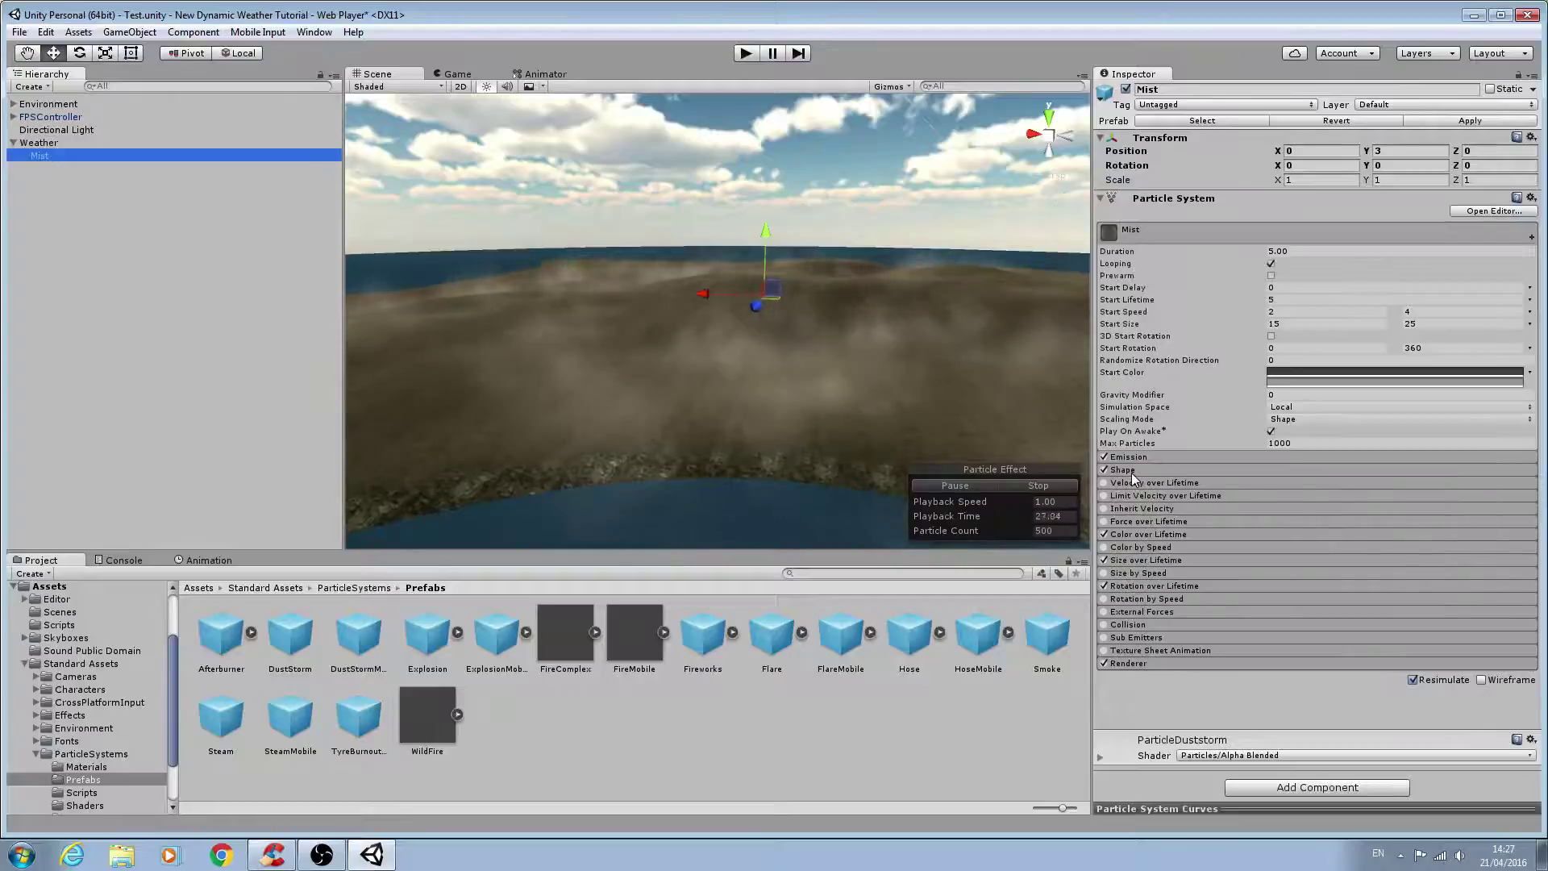
Set the Mist emitter Shape Box Y to 60 and tilt the view to see it.
{"action": "left_click", "coordinate": [1131, 472]}
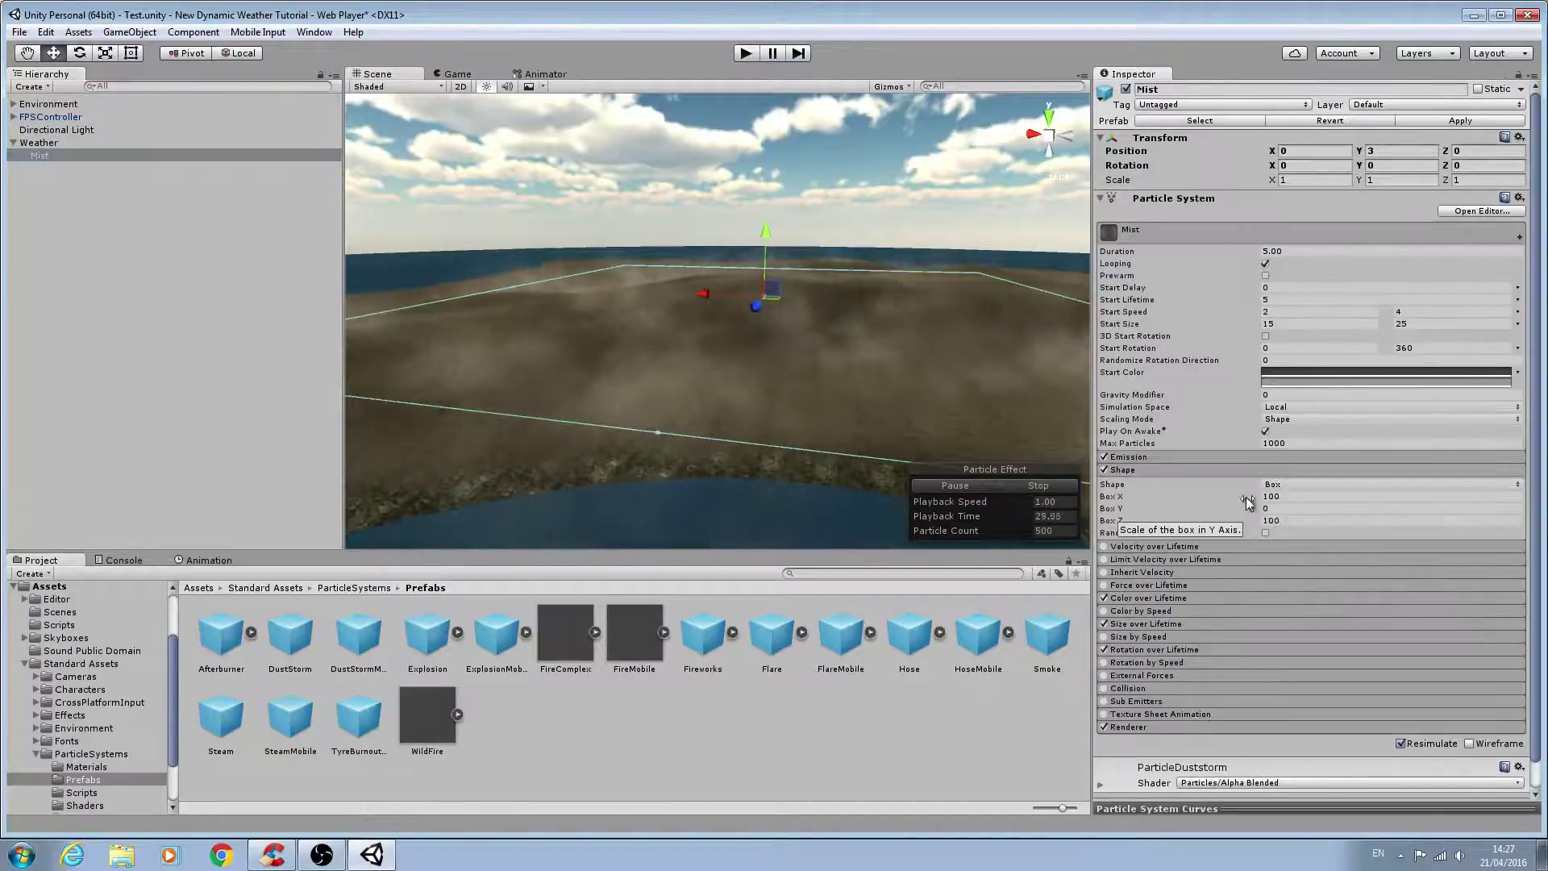
{"action": "left_click", "coordinate": [1356, 509]}
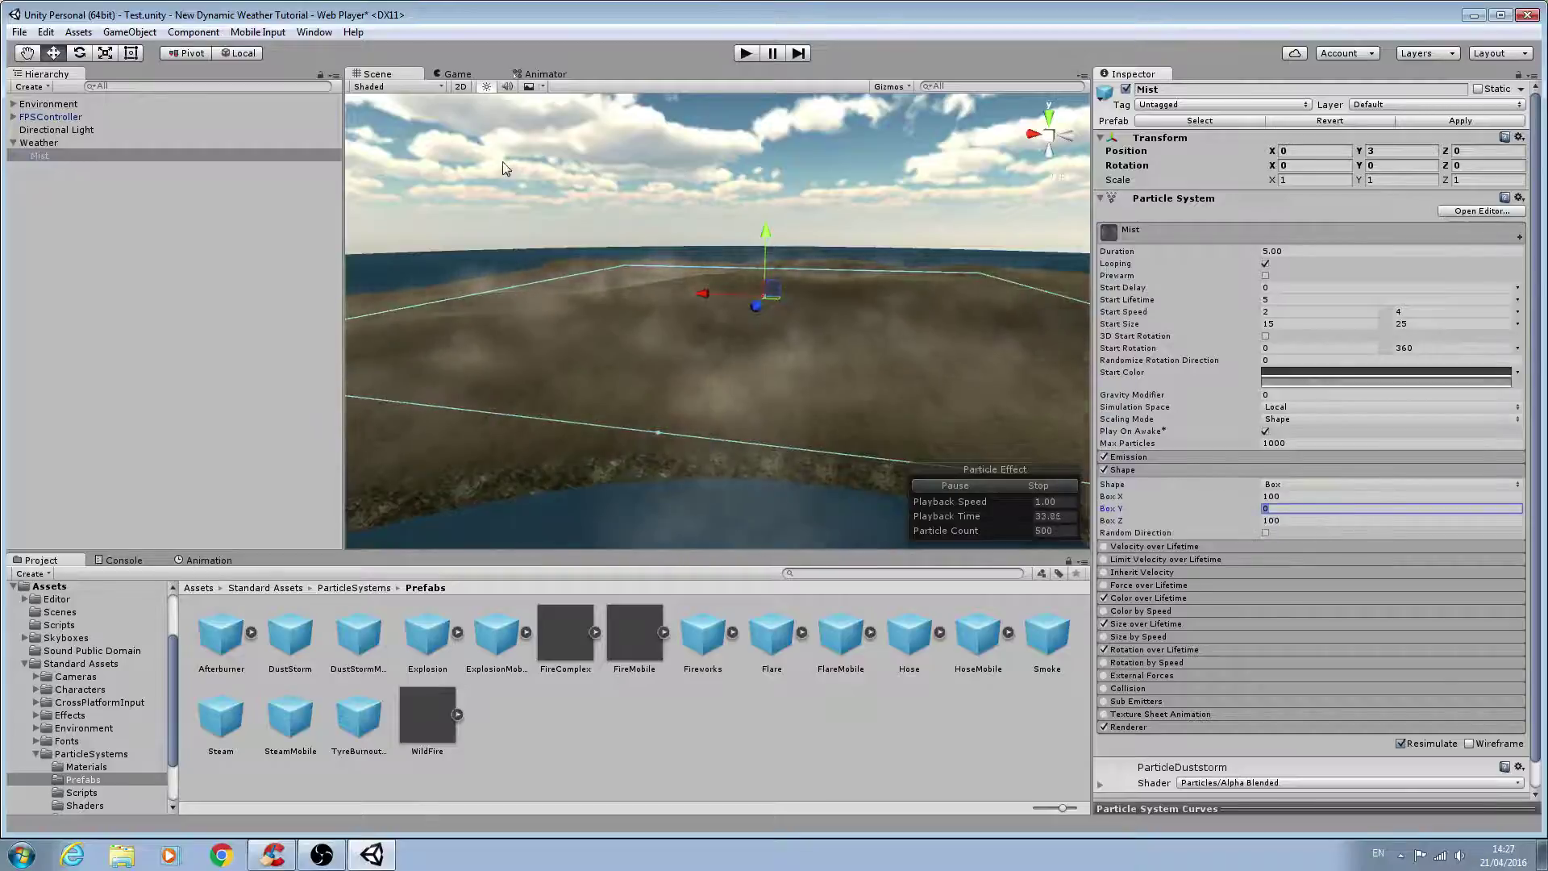
{"action": "type", "text": "60"}
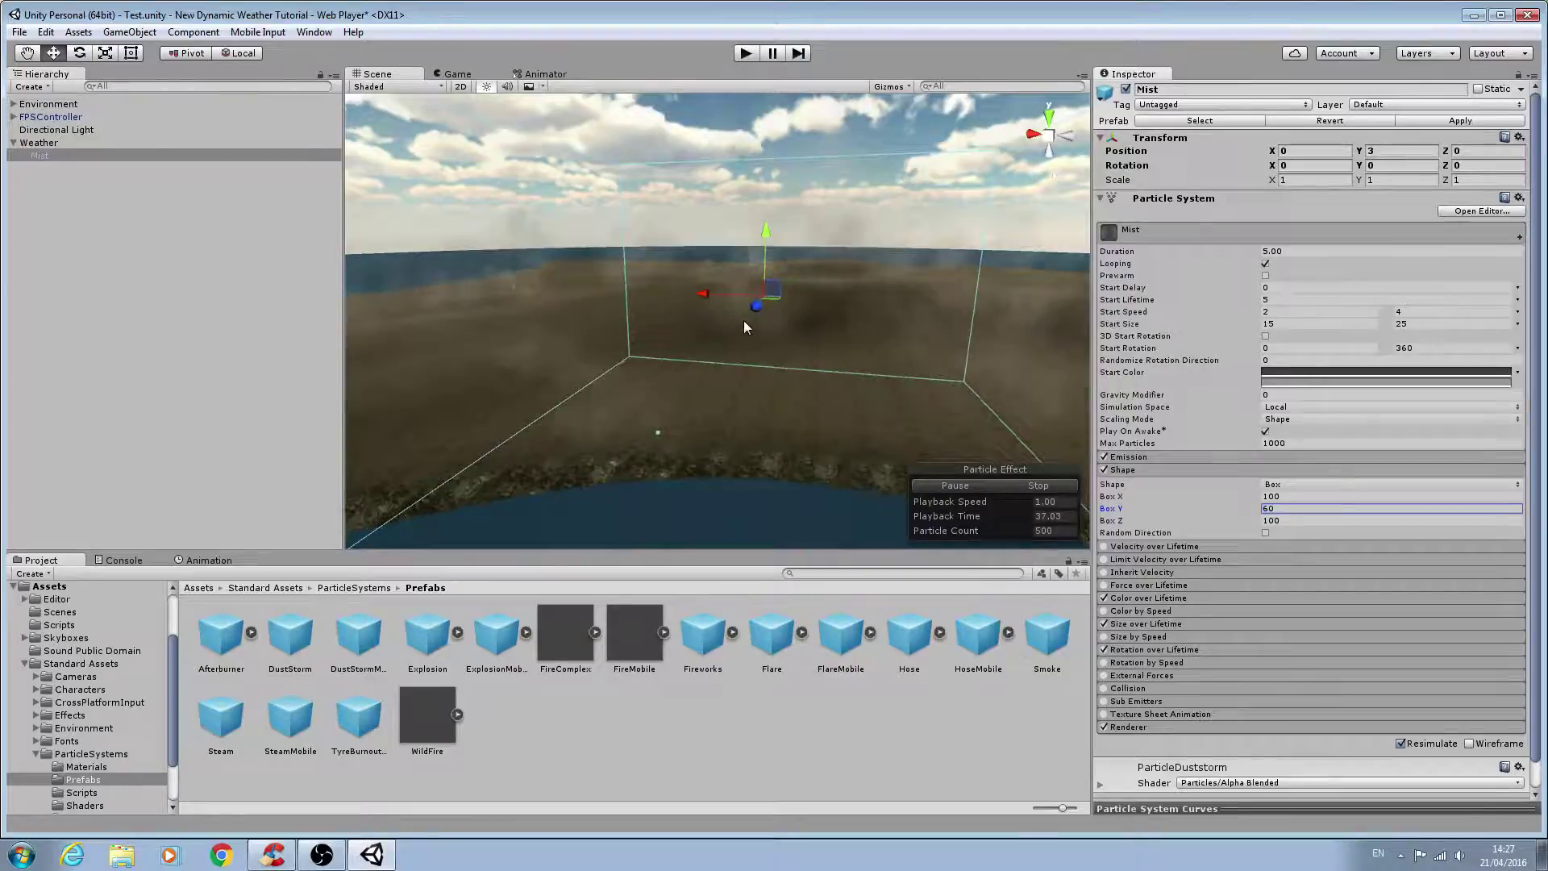
{"action": "right_click_drag", "start_coordinate": [743, 321], "coordinate": [718, 287]}
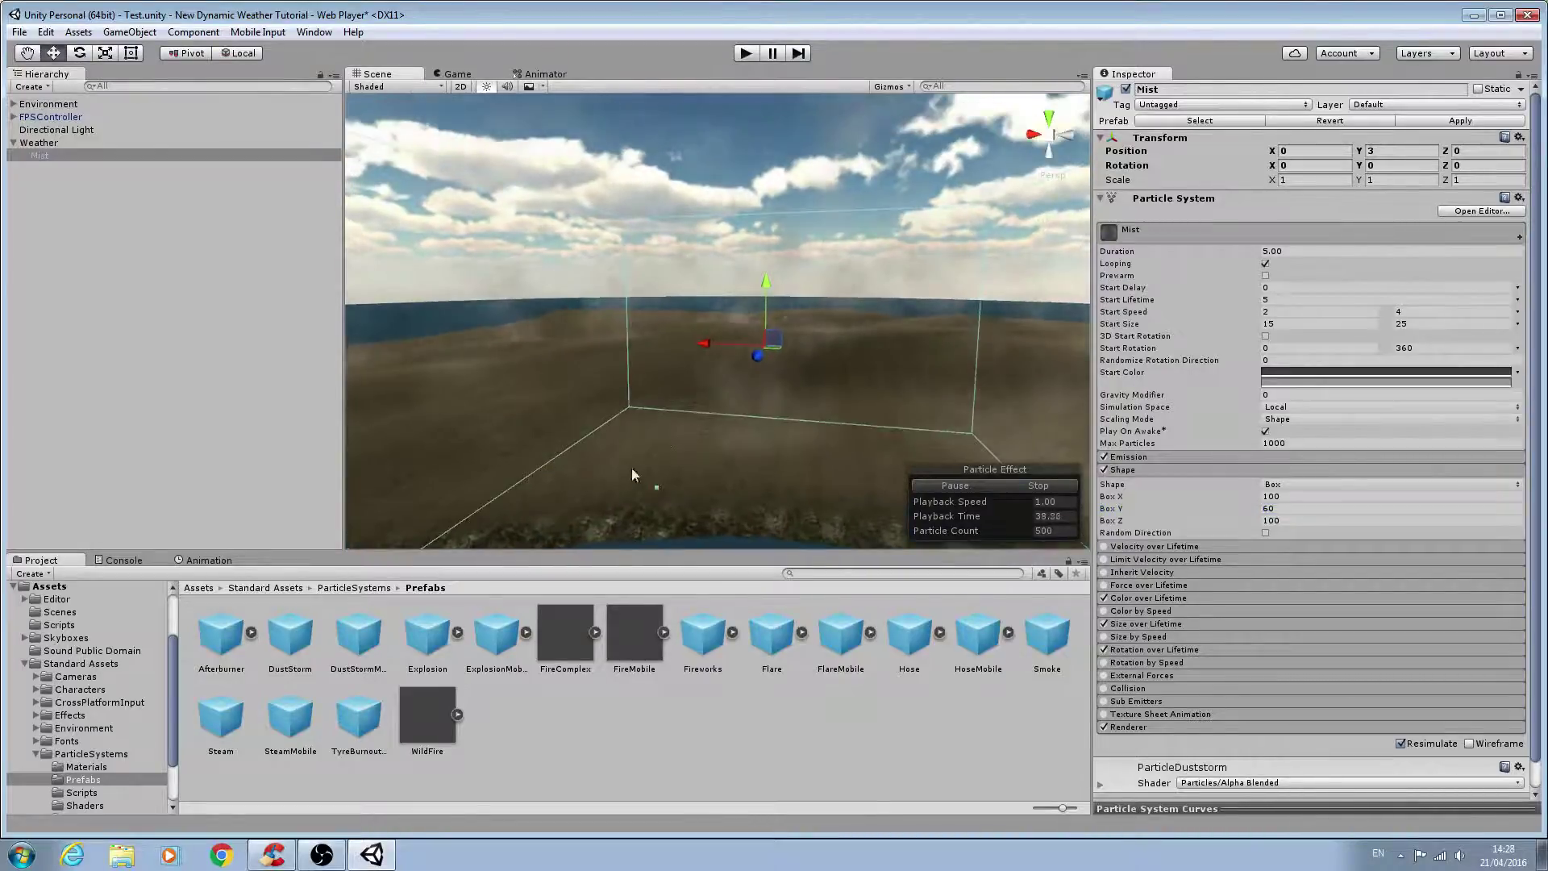
Raise the Mist Emission Rate from 100 to 400.
{"action": "left_click", "coordinate": [1171, 470]}
{"action": "left_click", "coordinate": [1171, 458]}
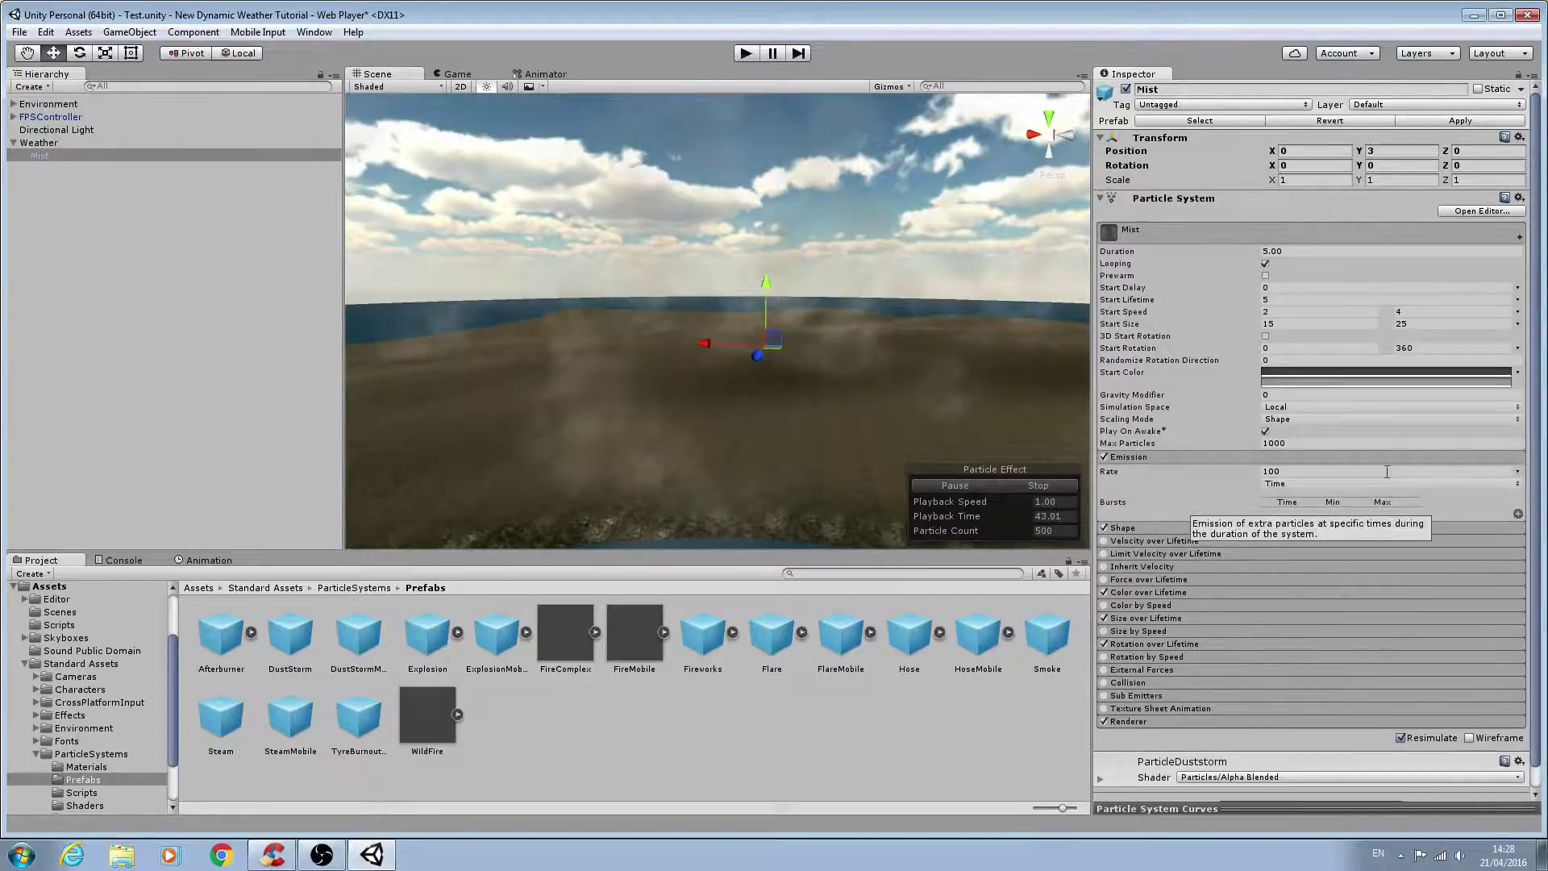
{"action": "left_click", "coordinate": [1286, 473]}
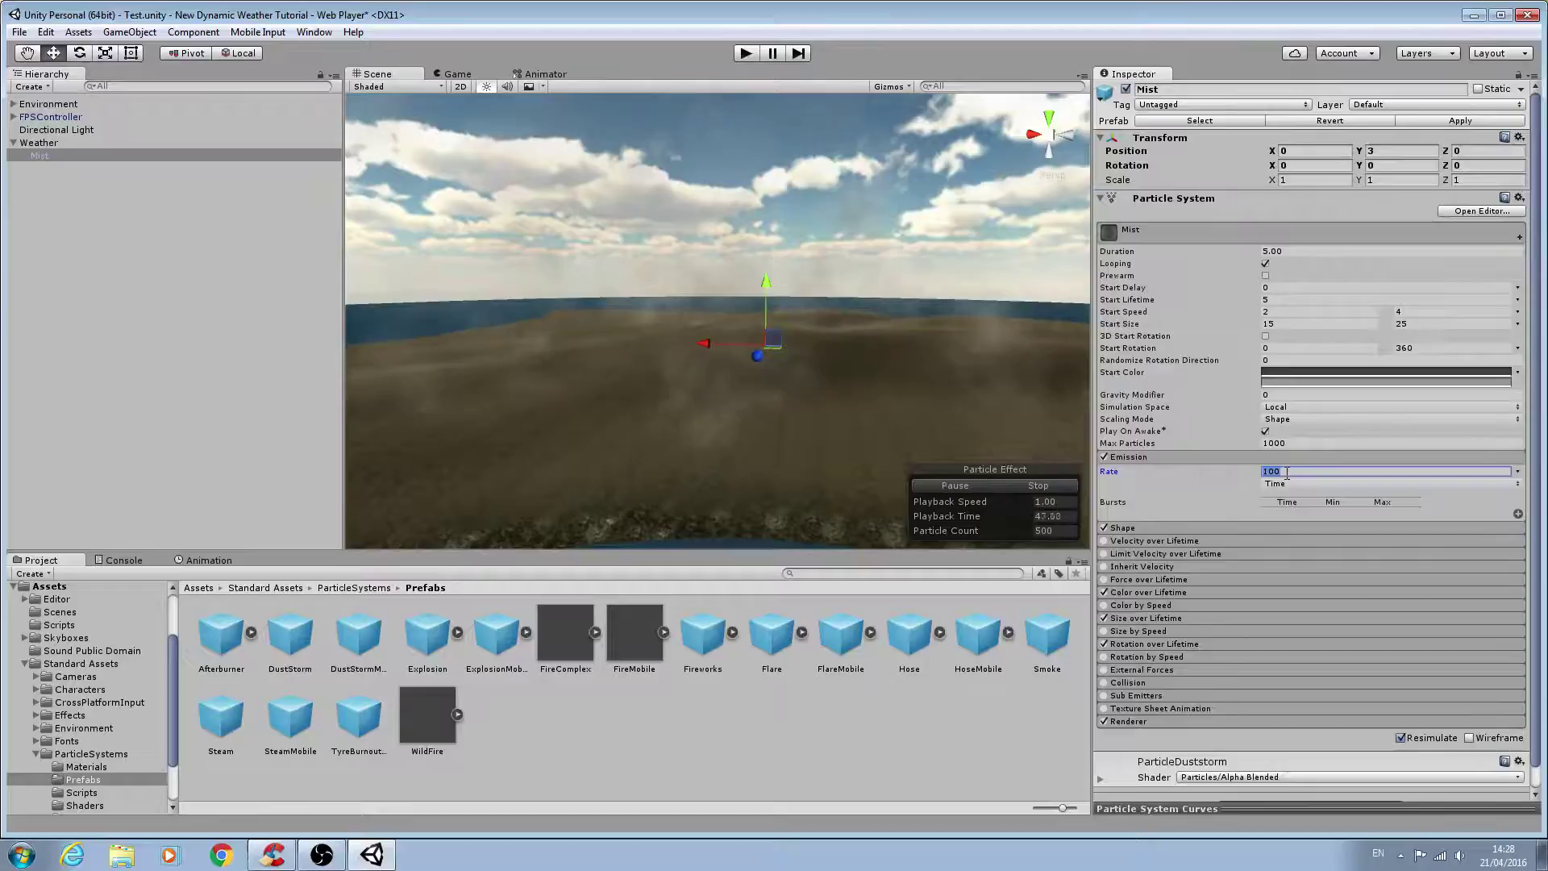
{"action": "type", "text": "350"}
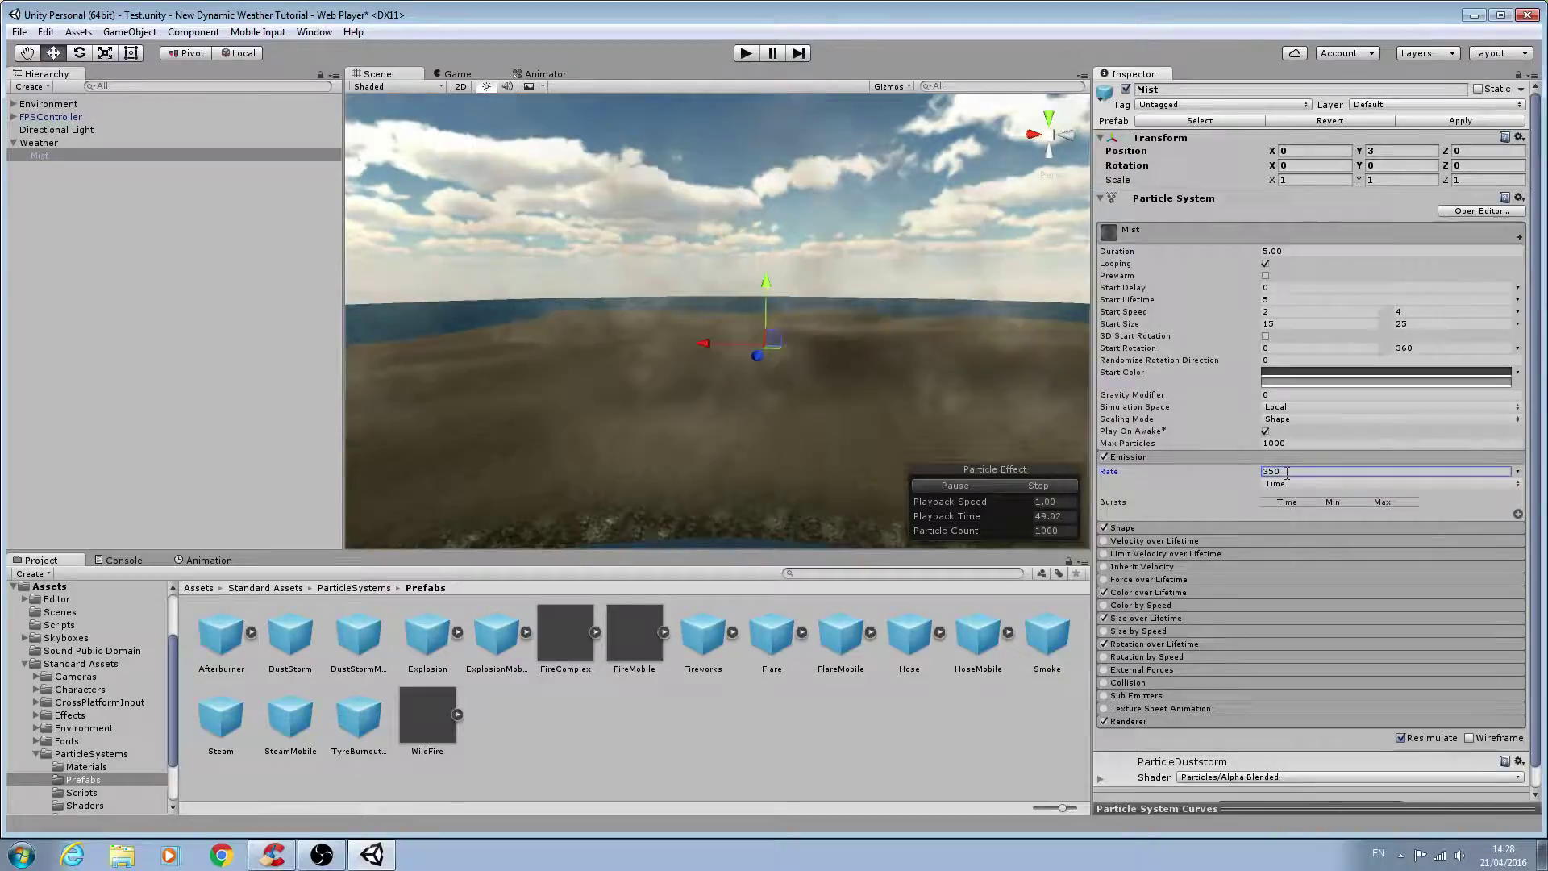
{"action": "key", "text": "Return"}
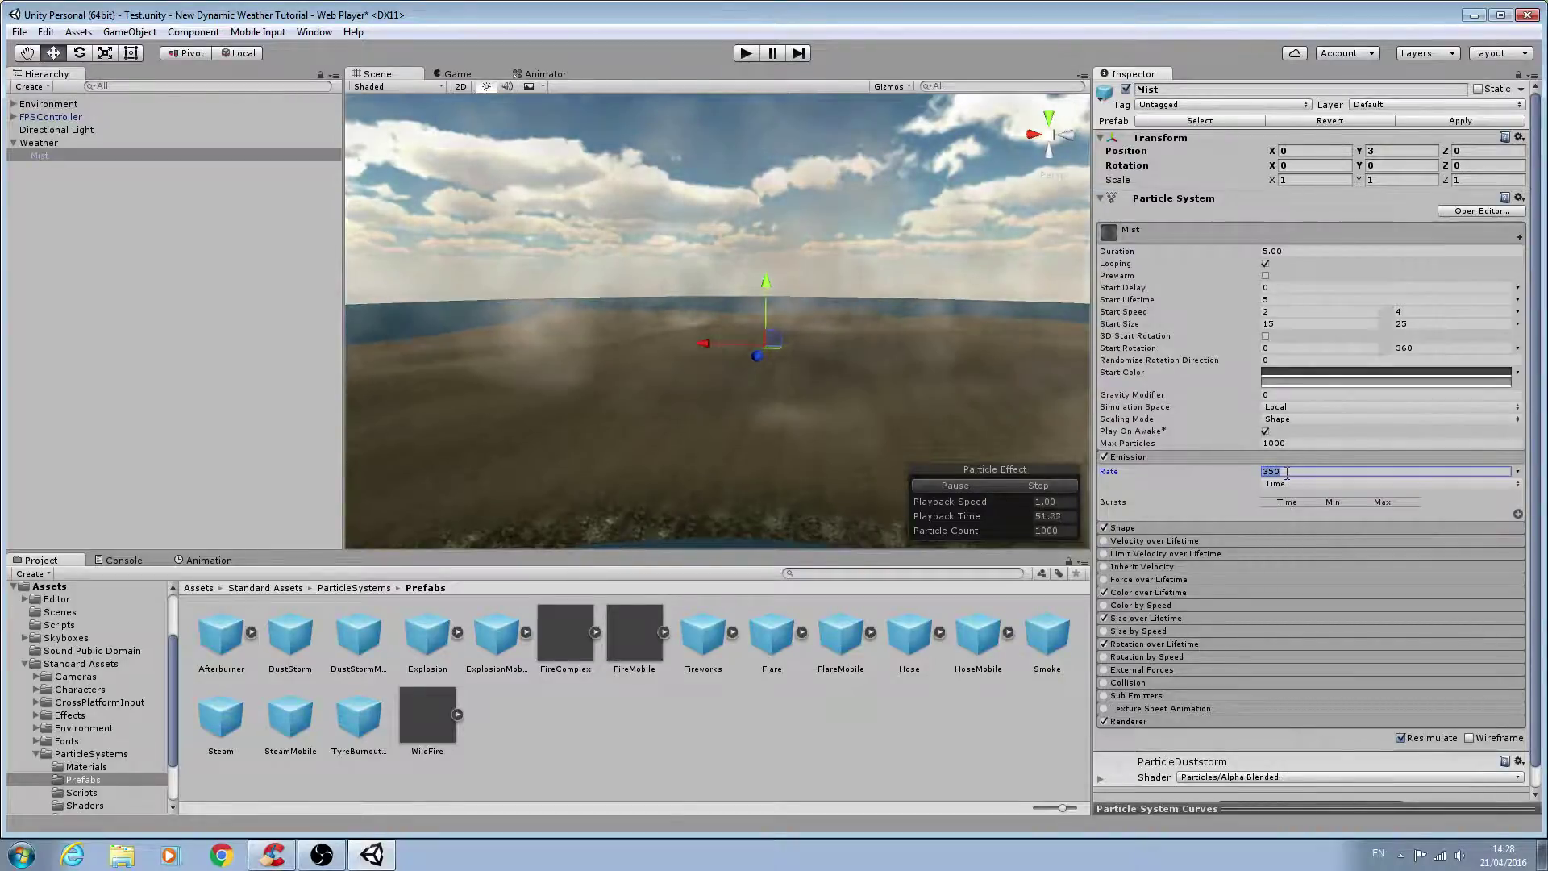
{"action": "type", "text": "400"}
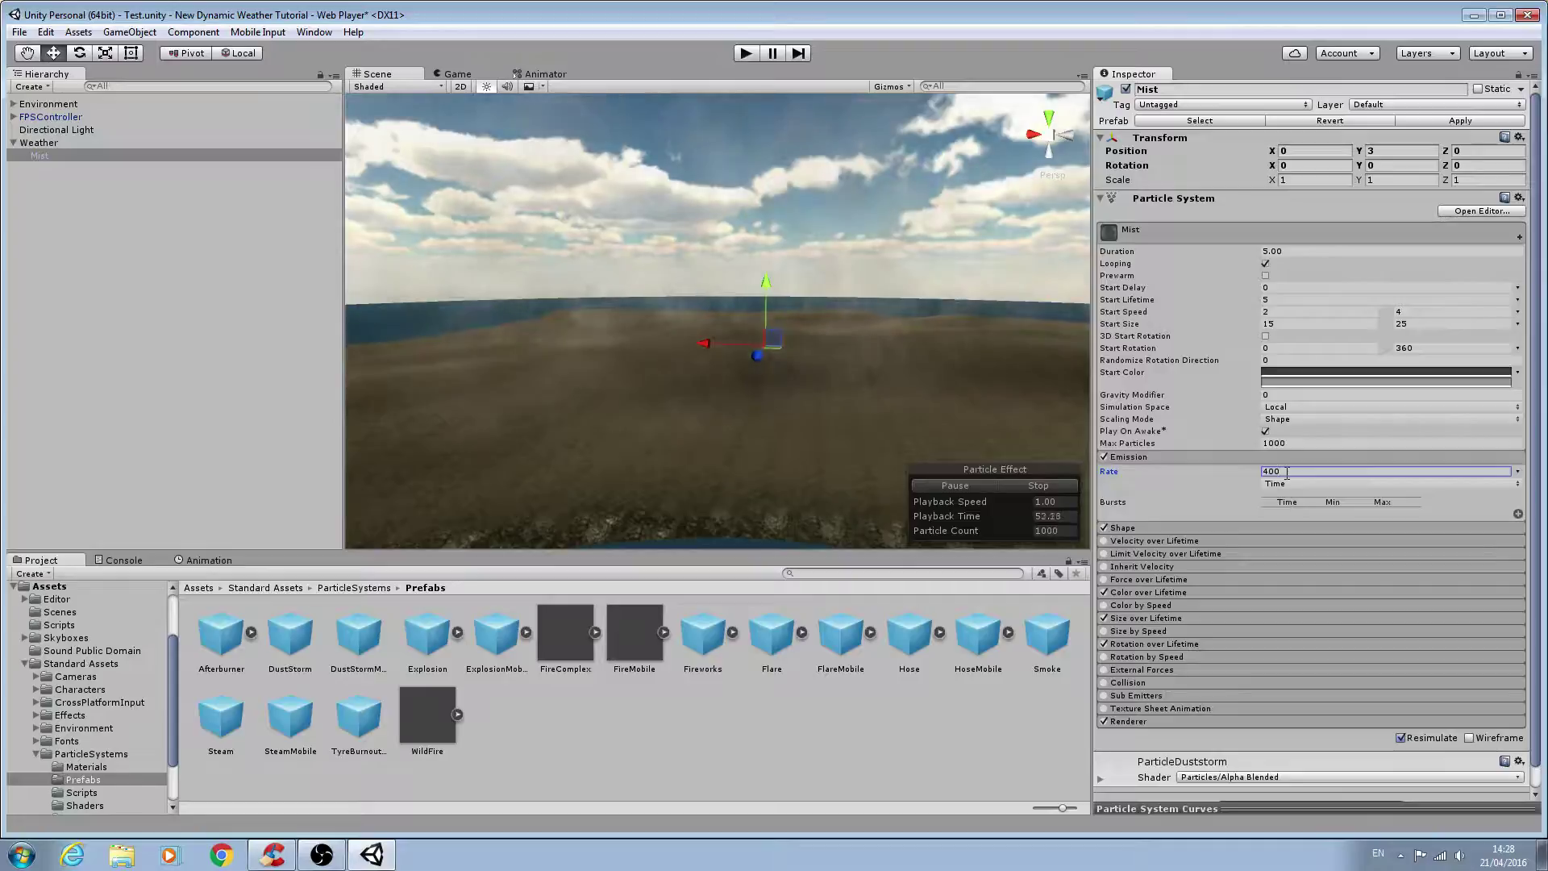
Set Mist's Max Particles to 3000 while orbiting to inspect the denser mist.
{"action": "left_click_drag", "start_coordinate": [887, 452], "coordinate": [1041, 426], "text": "alt"}
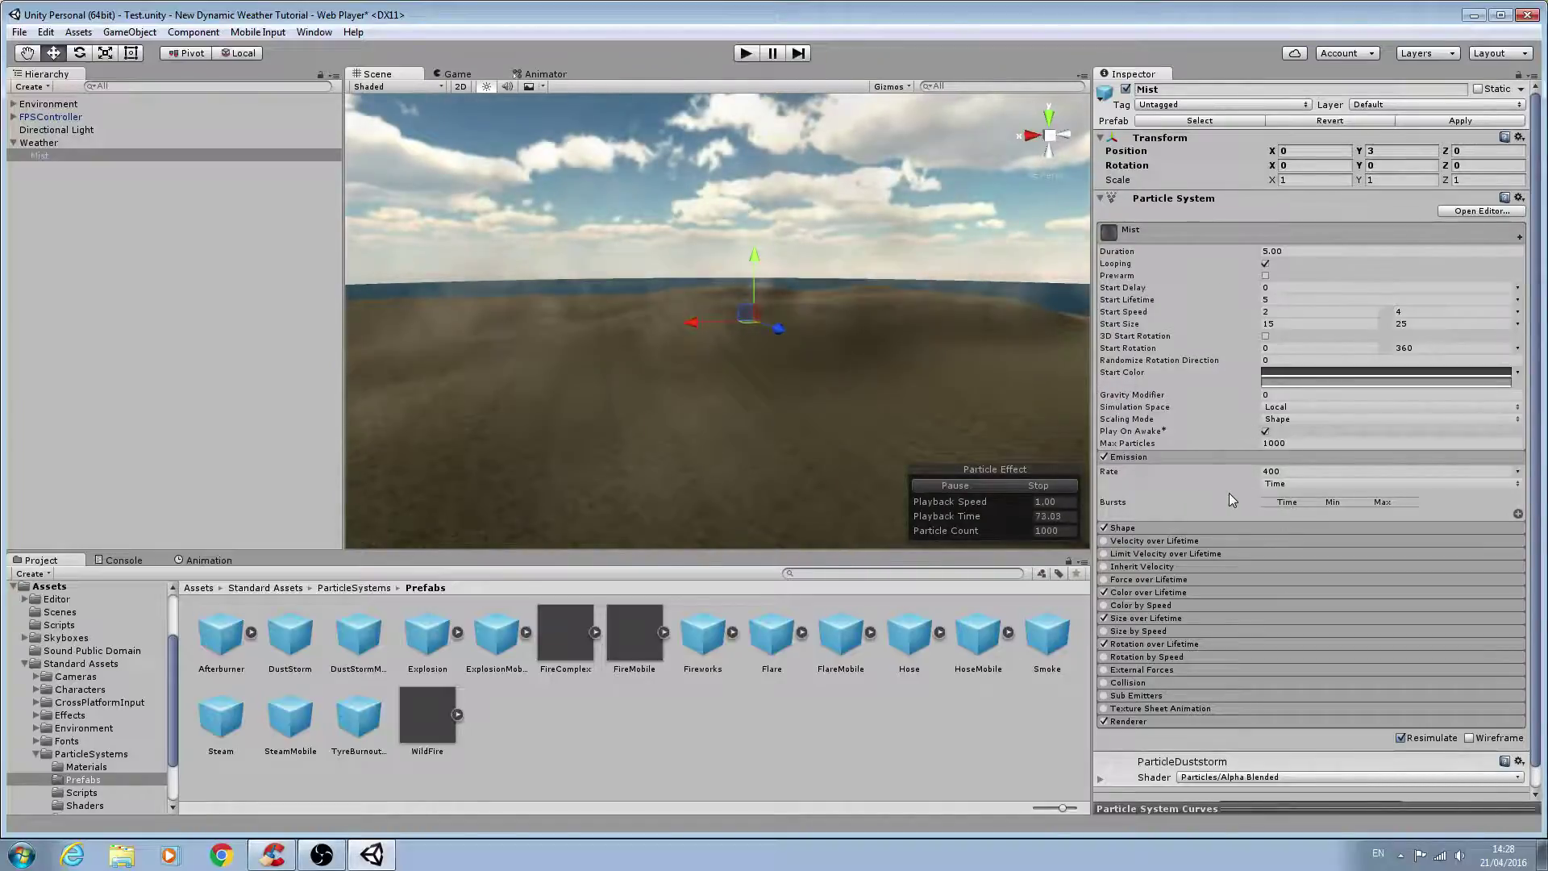
{"action": "left_click_drag", "start_coordinate": [652, 313], "coordinate": [602, 411], "text": "alt"}
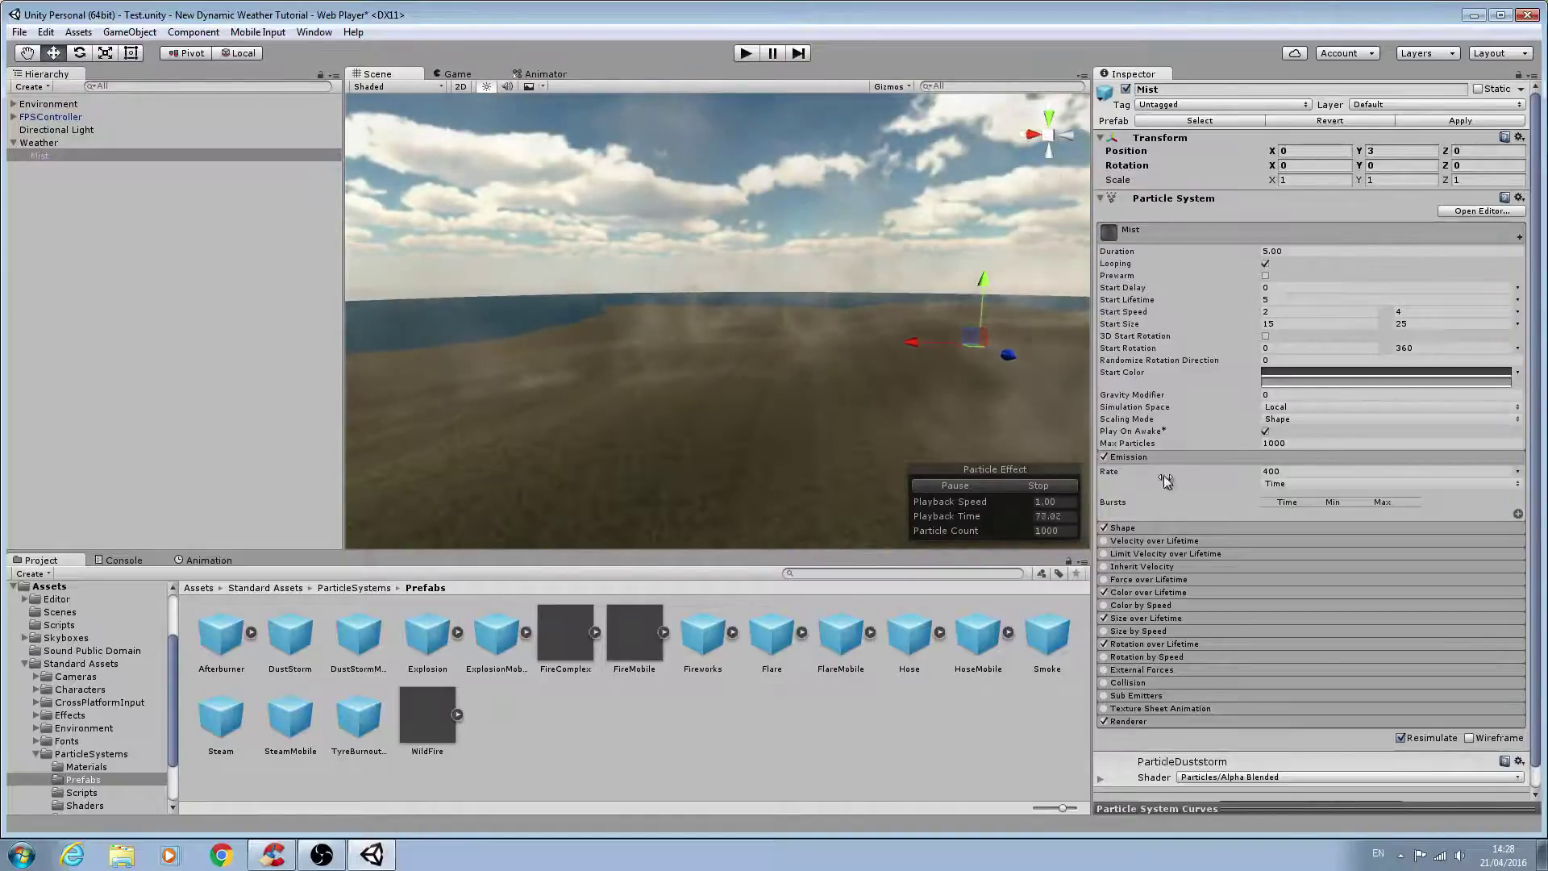
{"action": "left_click", "coordinate": [1152, 456]}
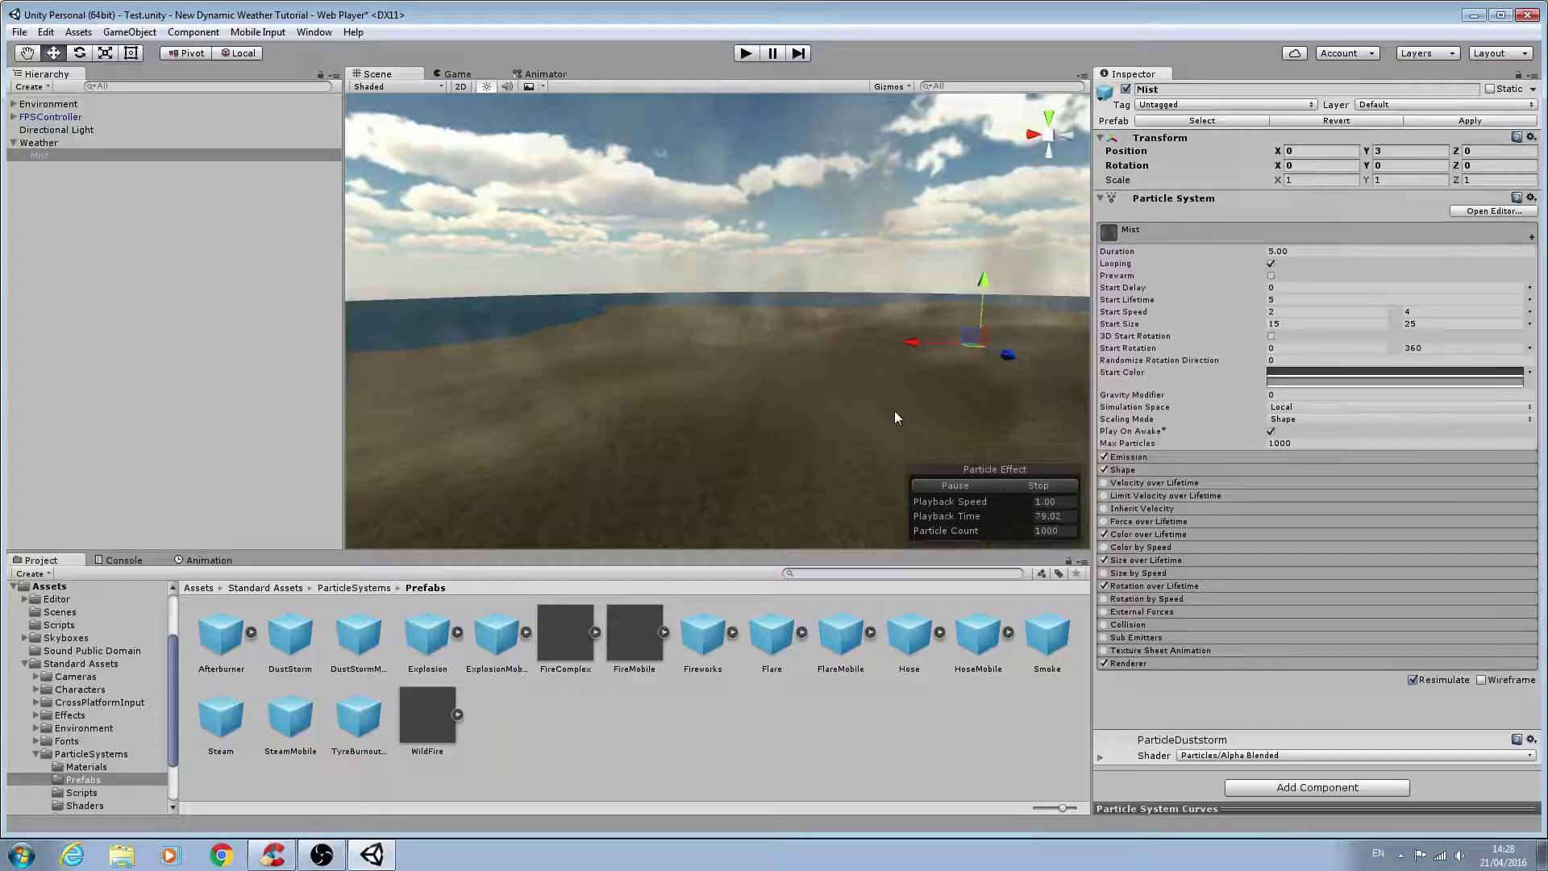
{"action": "left_click_drag", "start_coordinate": [897, 416], "coordinate": [553, 332], "text": "alt"}
{"action": "left_click_drag", "start_coordinate": [1028, 348], "coordinate": [736, 398], "text": "alt"}
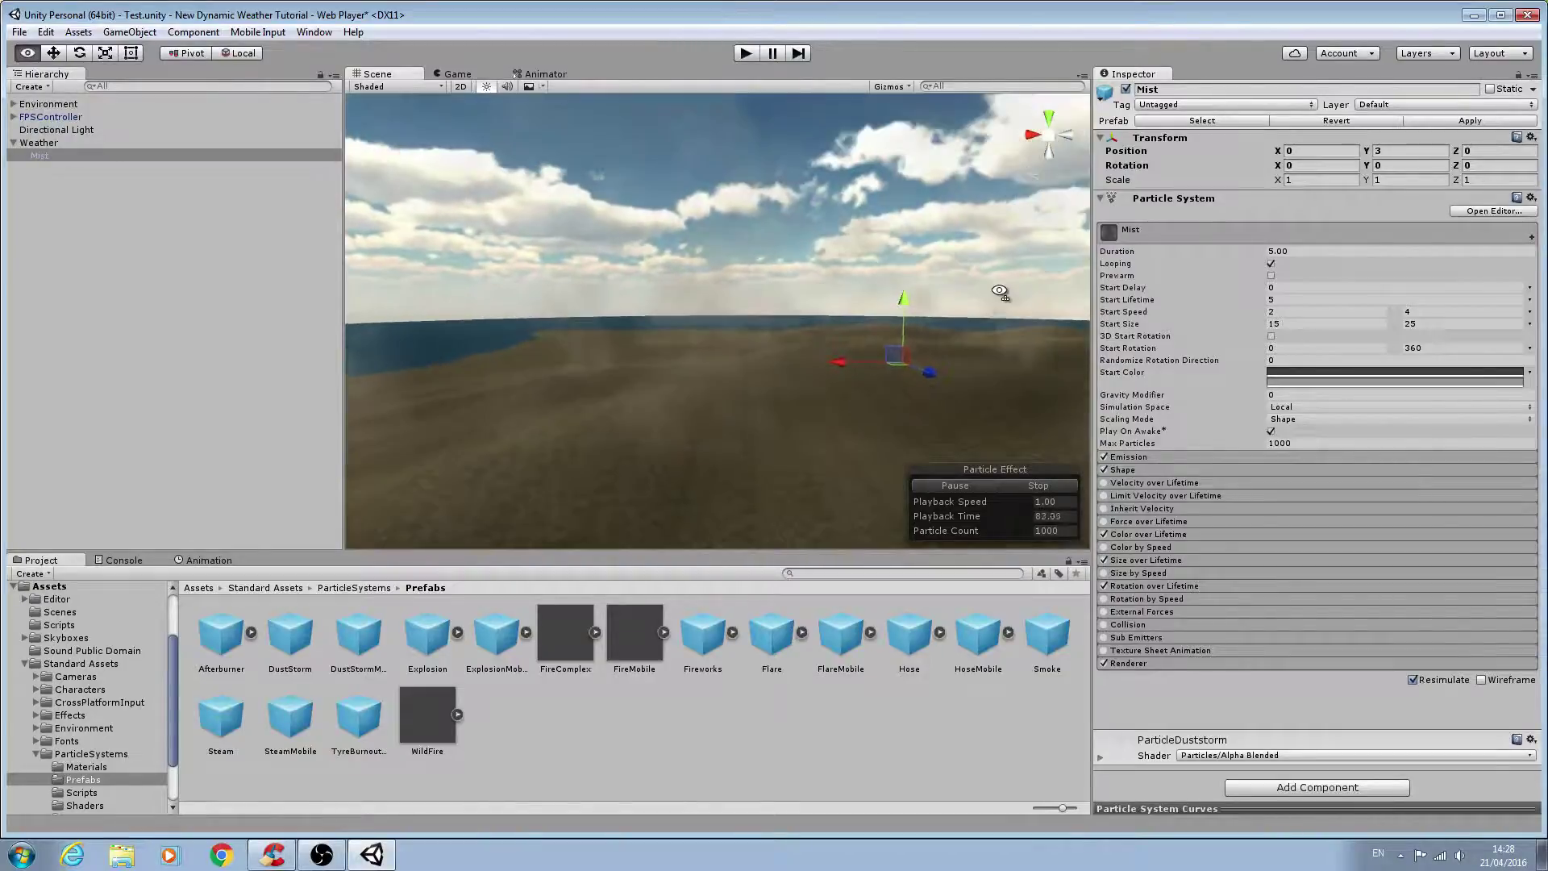
{"action": "left_click", "coordinate": [1282, 442]}
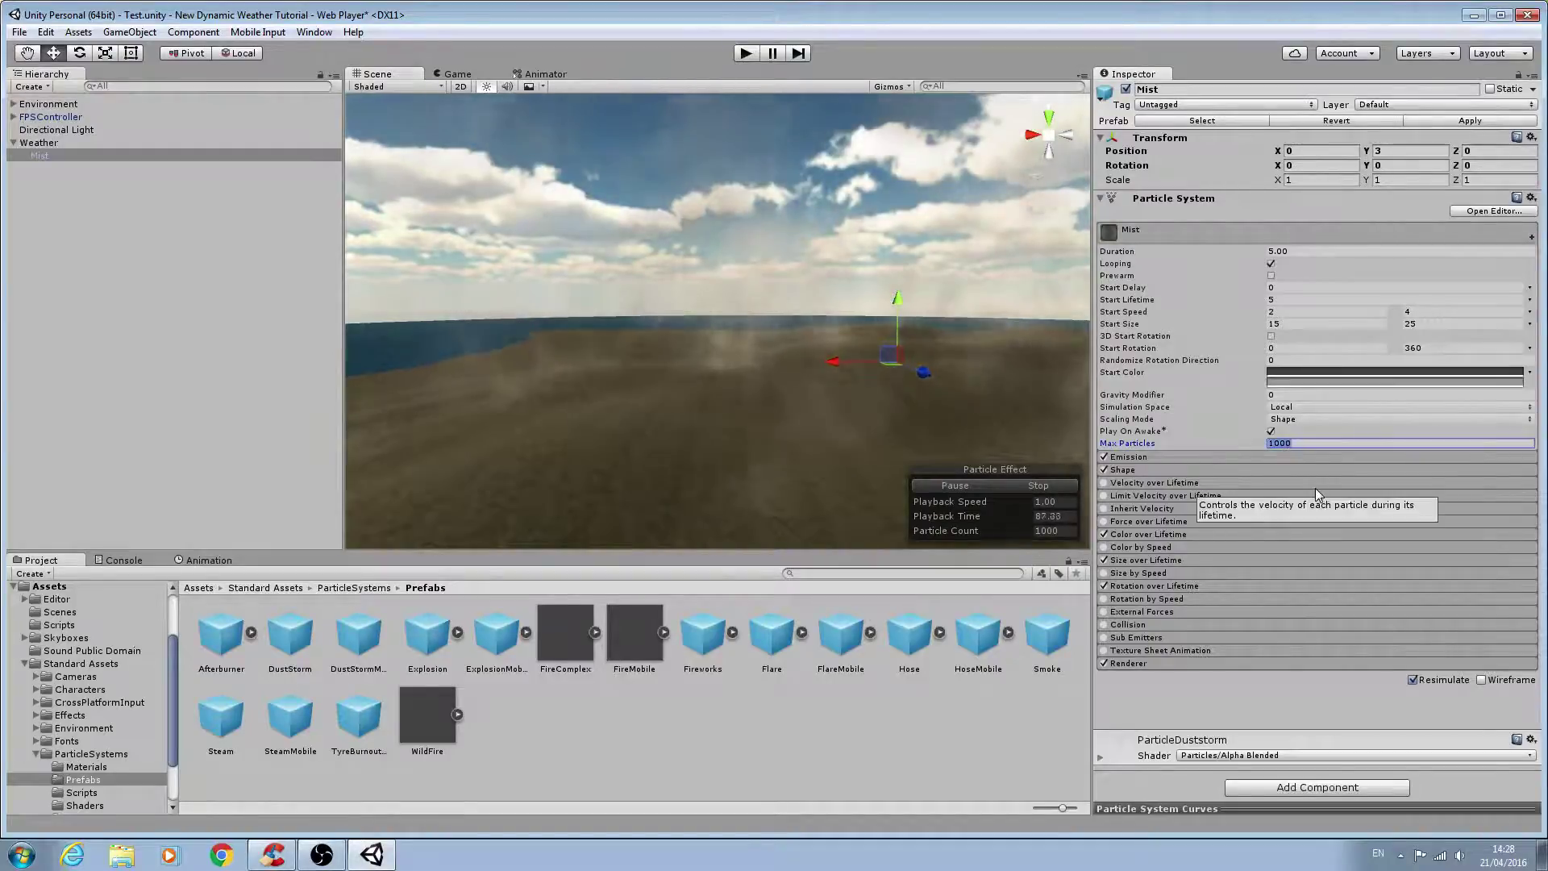
{"action": "type", "text": "3000"}
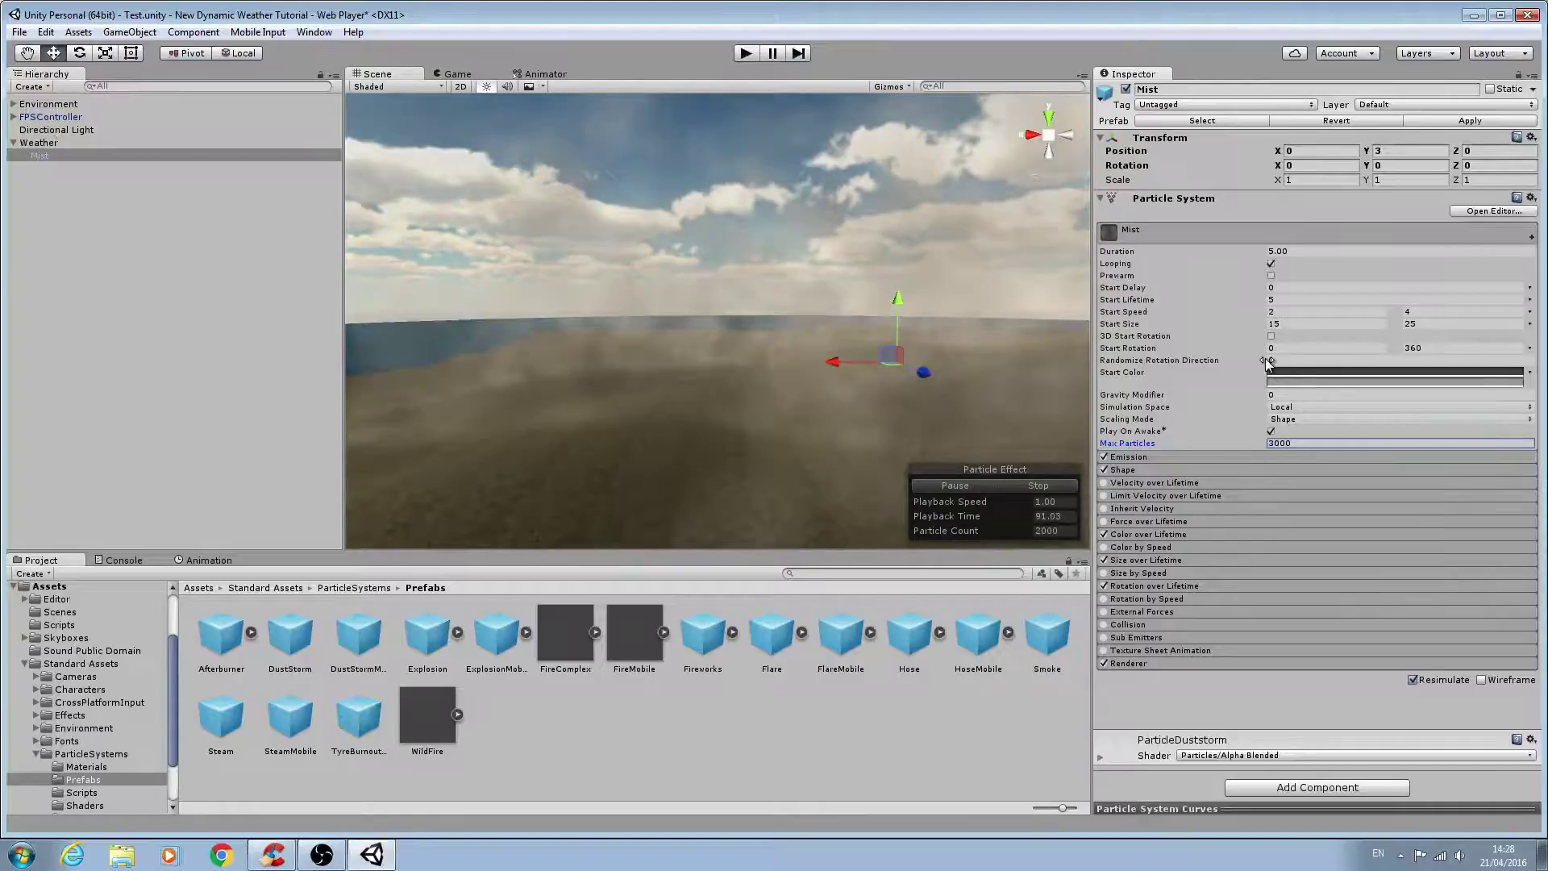
Brighten the Mist Start Color to a light grey of about 186.
{"action": "left_click", "coordinate": [1286, 379]}
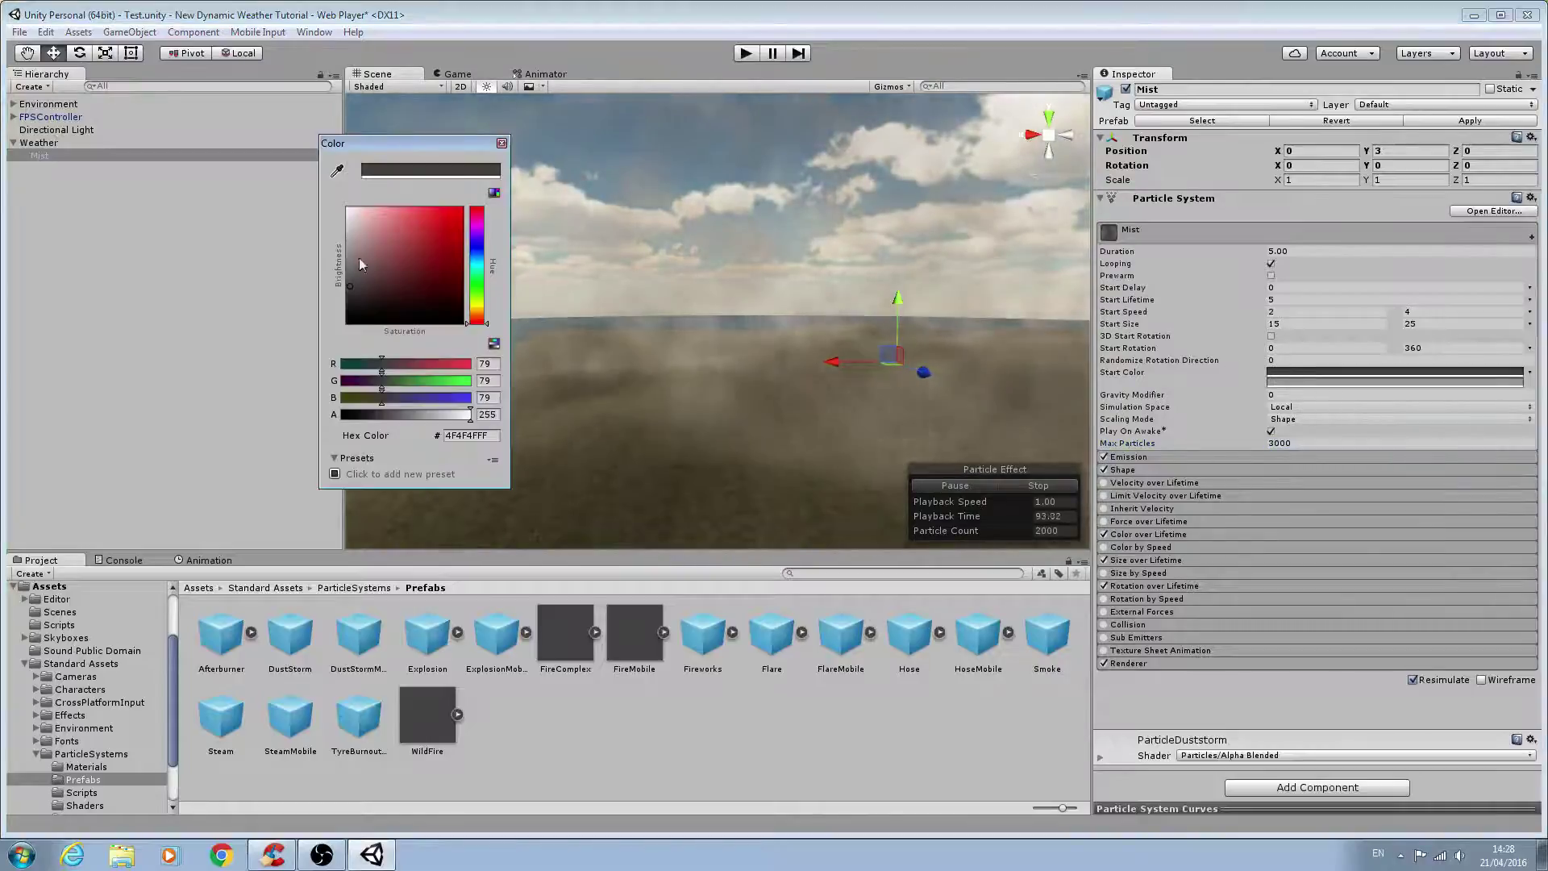
{"action": "left_click_drag", "start_coordinate": [349, 273], "coordinate": [349, 251]}
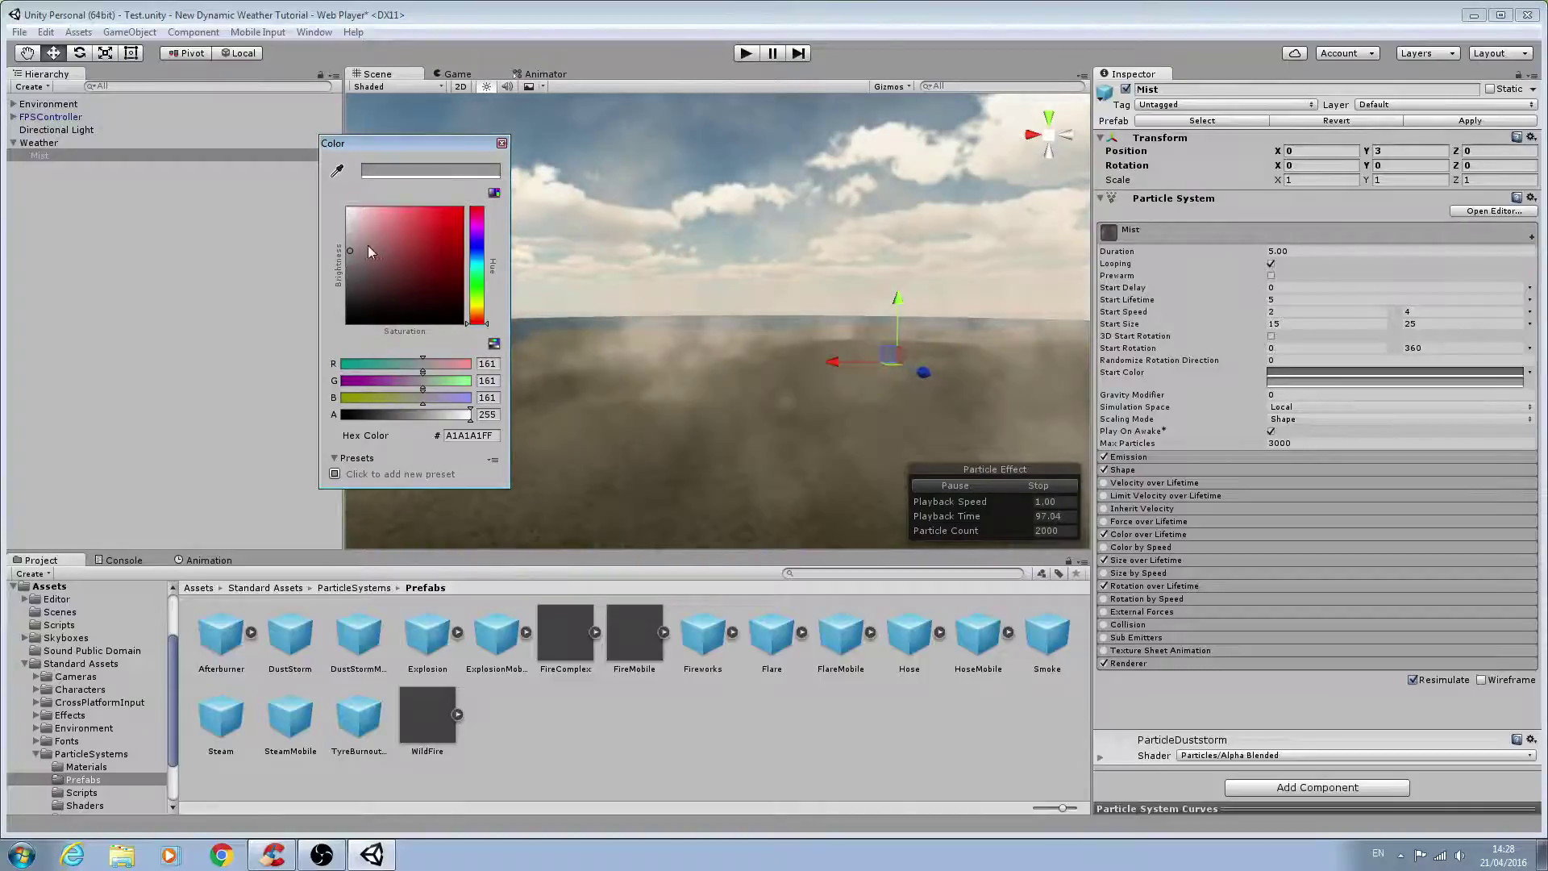
{"action": "left_click_drag", "start_coordinate": [350, 250], "coordinate": [350, 239]}
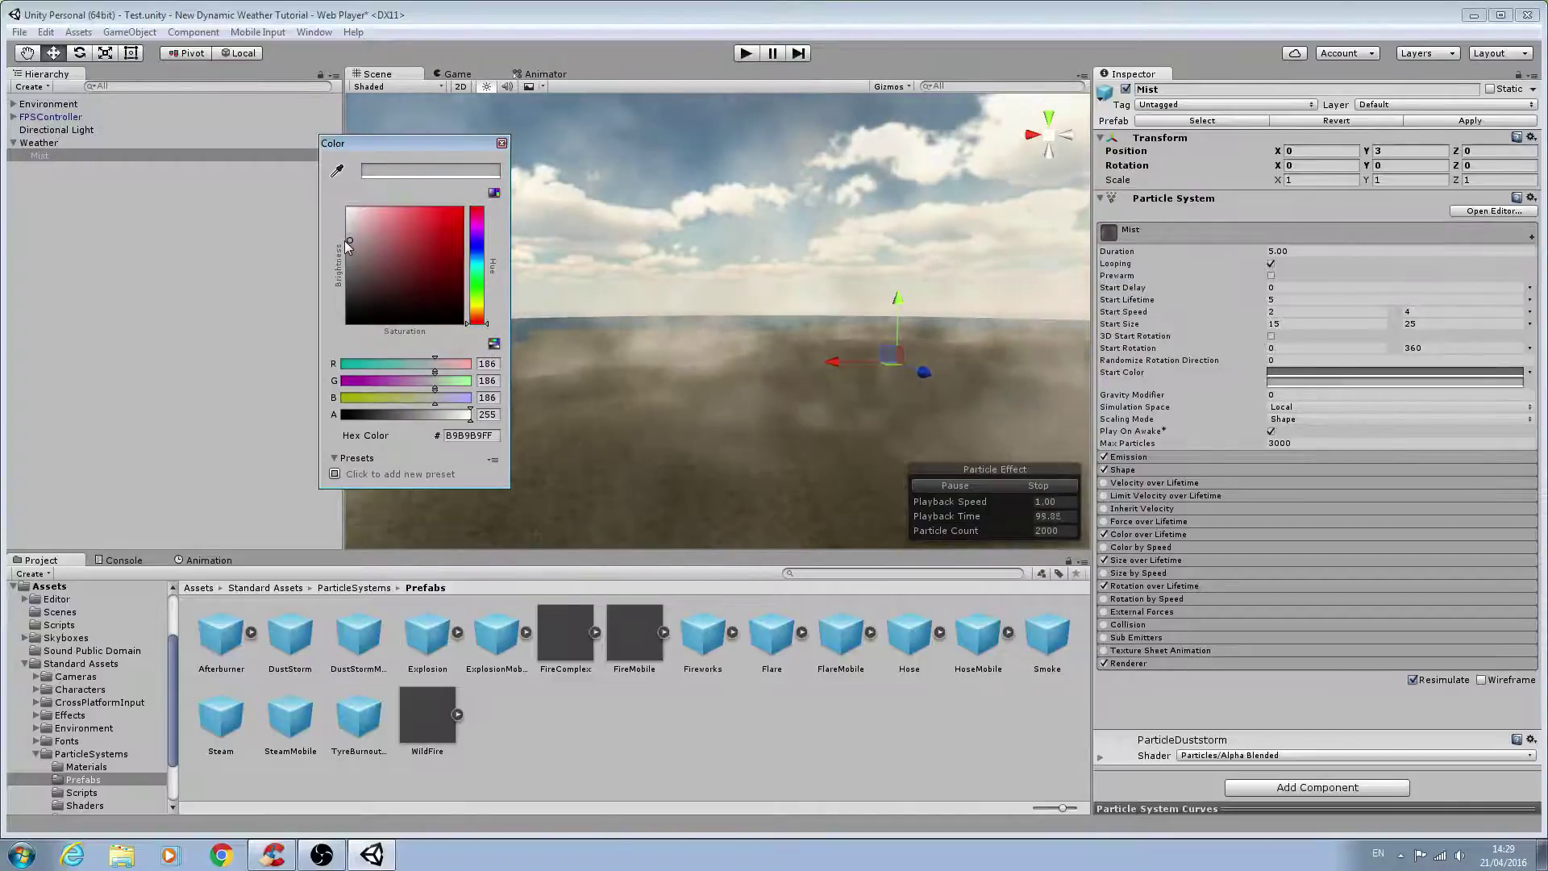
{"action": "left_click", "coordinate": [502, 143]}
{"action": "right_click_drag", "start_coordinate": [718, 283], "coordinate": [357, 358]}
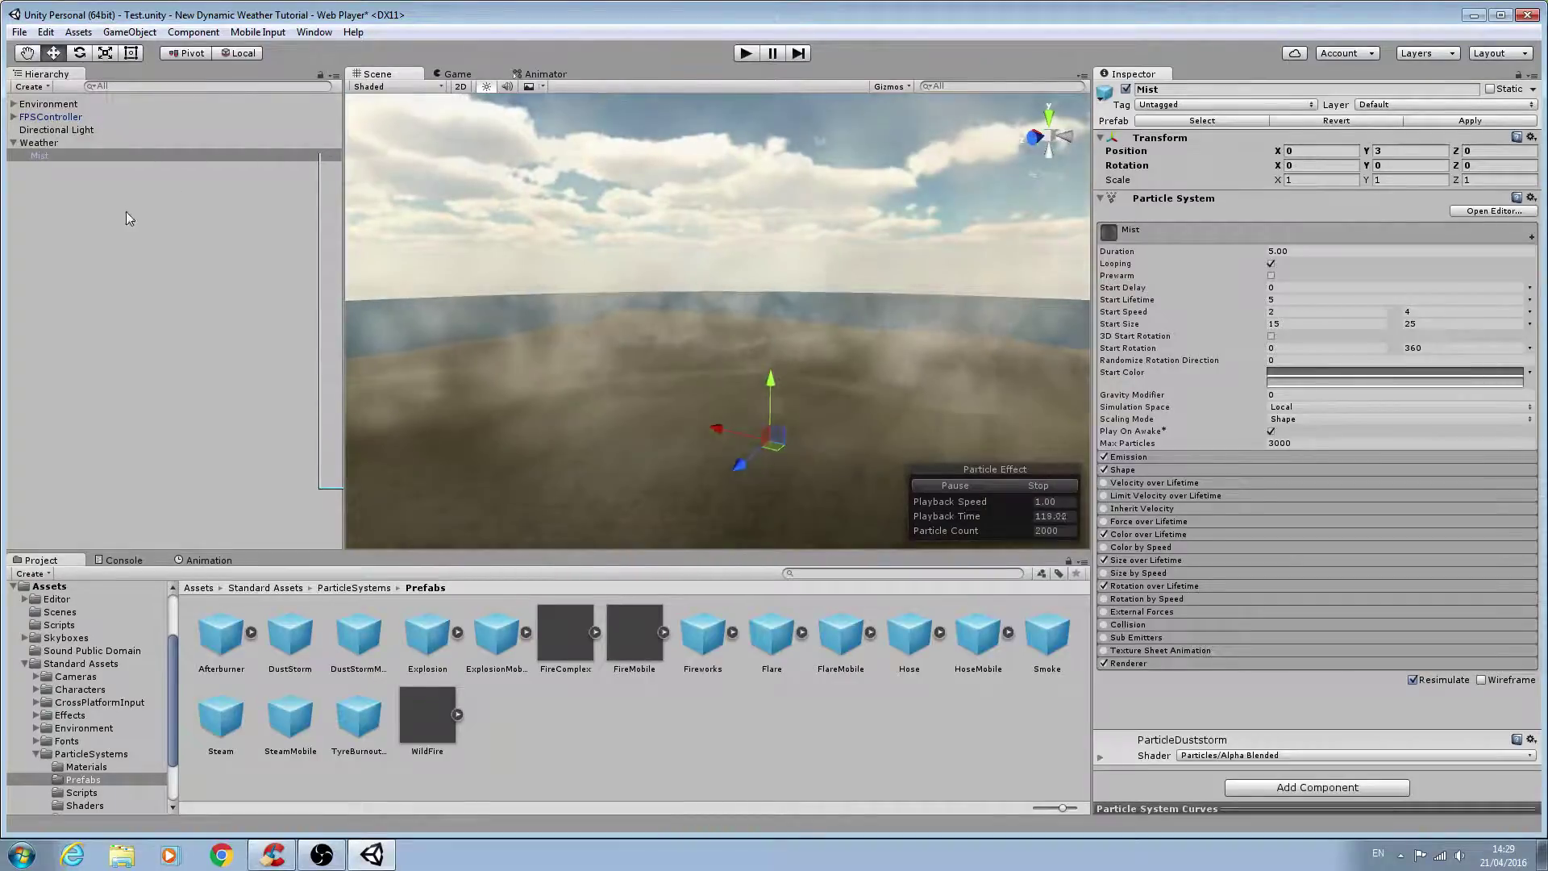
Review the Dynamic Weather Mist slot and Sun Fog colour, then orbit over the mist.
{"action": "left_click", "coordinate": [79, 131]}
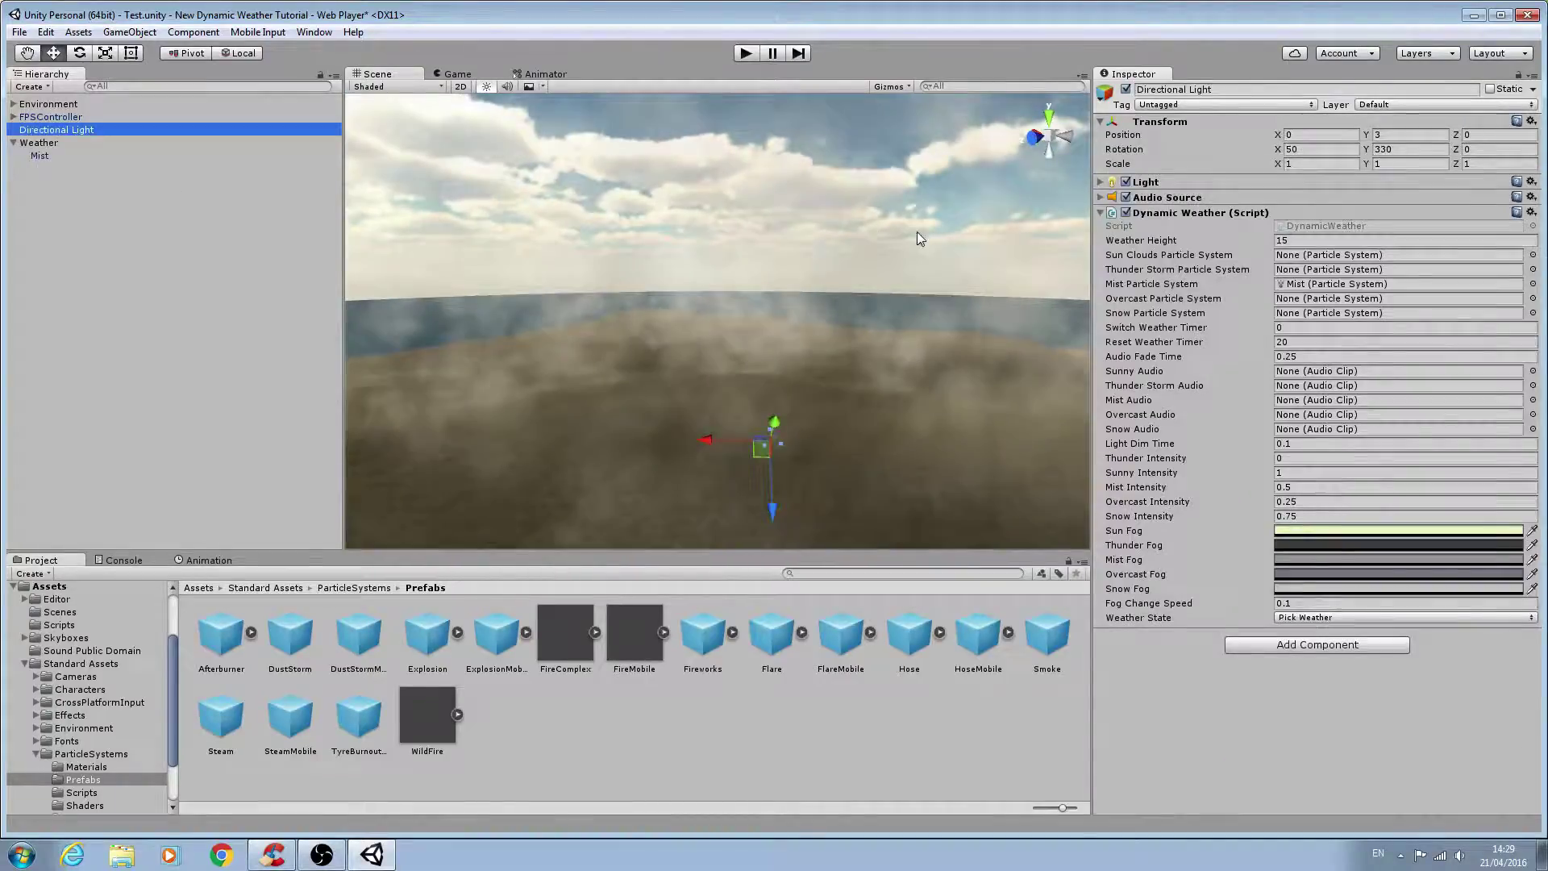
{"action": "left_click", "coordinate": [1291, 286]}
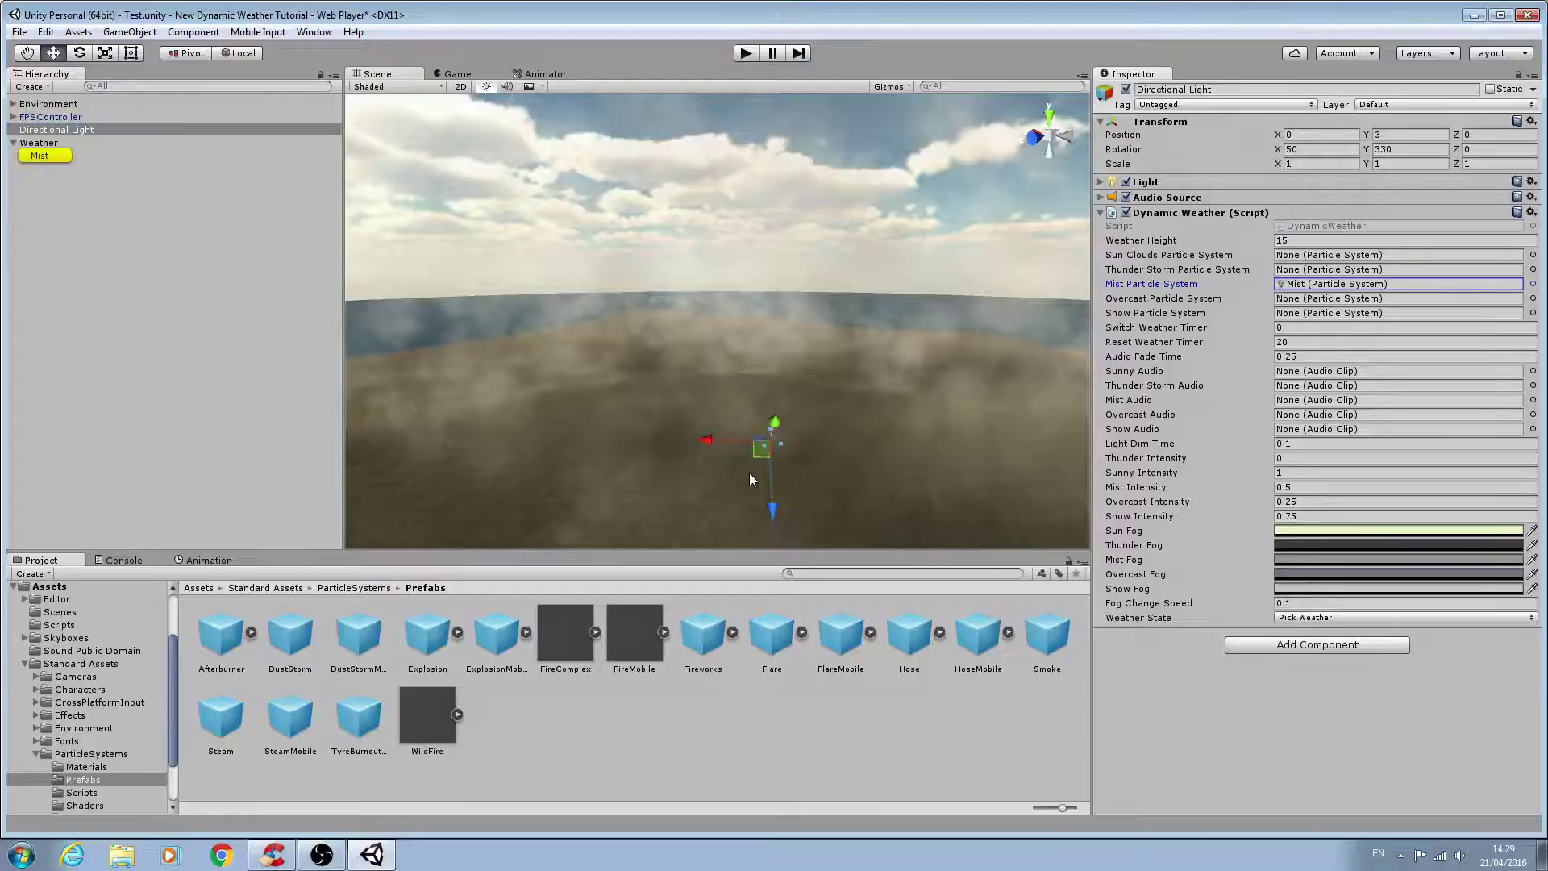
{"action": "left_click", "coordinate": [1294, 531]}
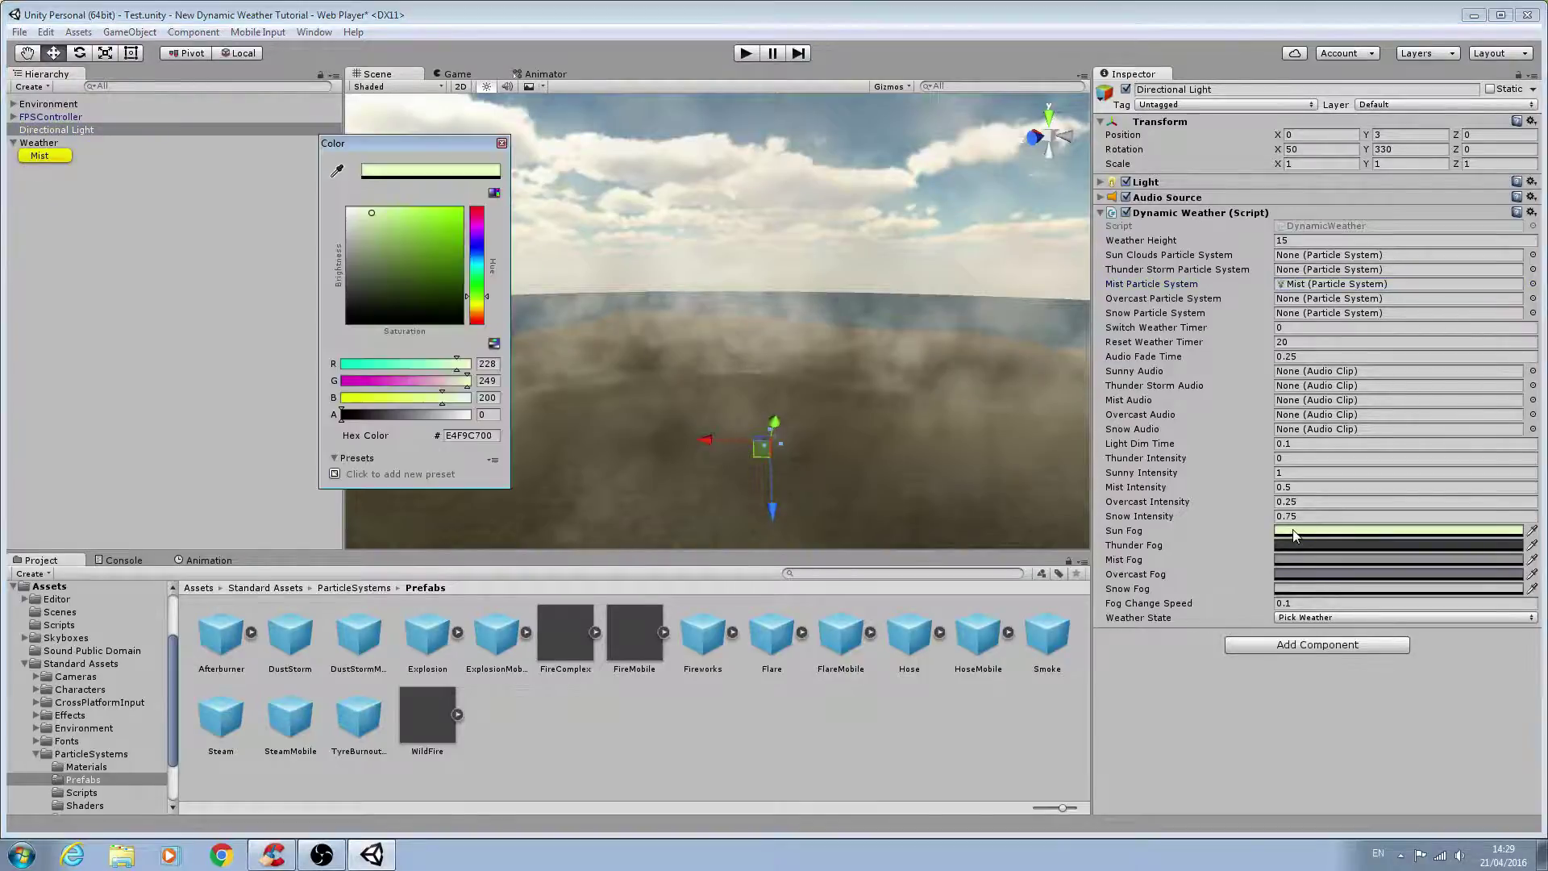
{"action": "left_click", "coordinate": [501, 143]}
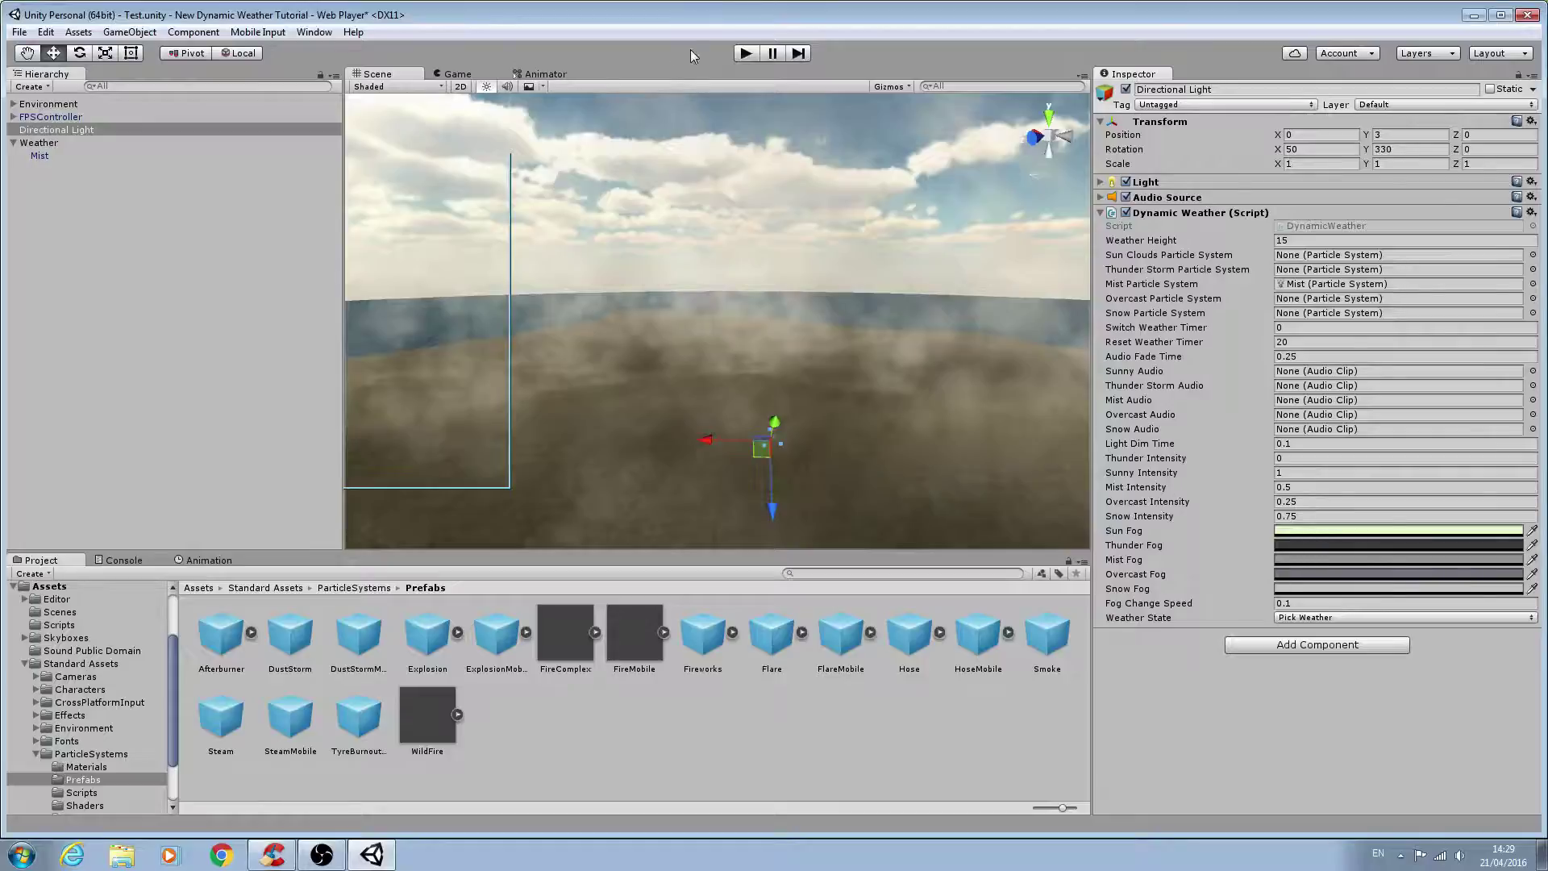
{"action": "left_click", "coordinate": [148, 153]}
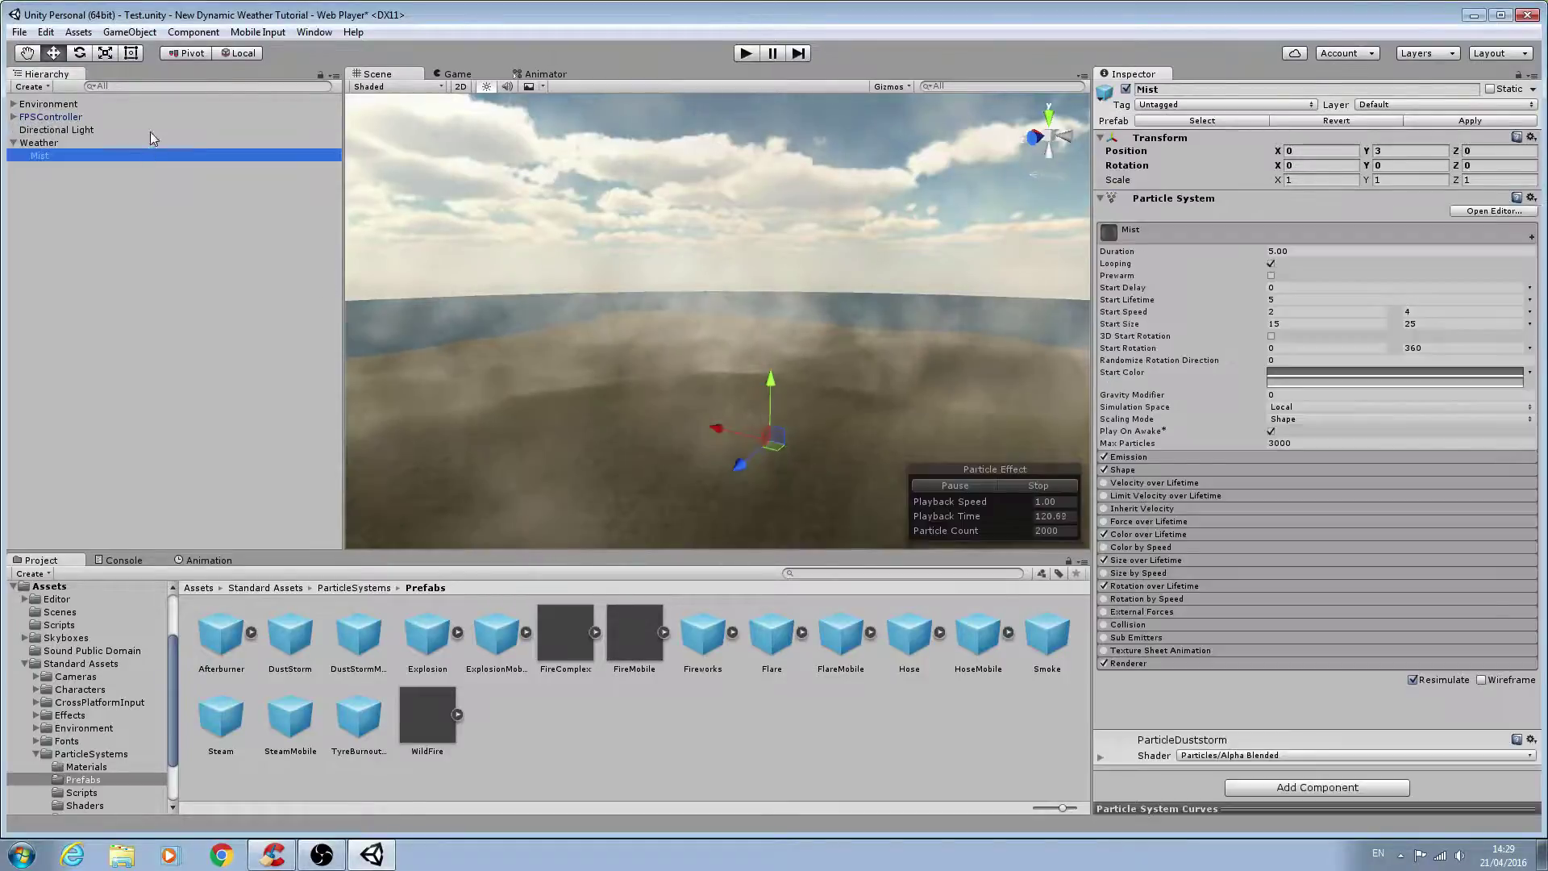
{"action": "left_click", "coordinate": [150, 133]}
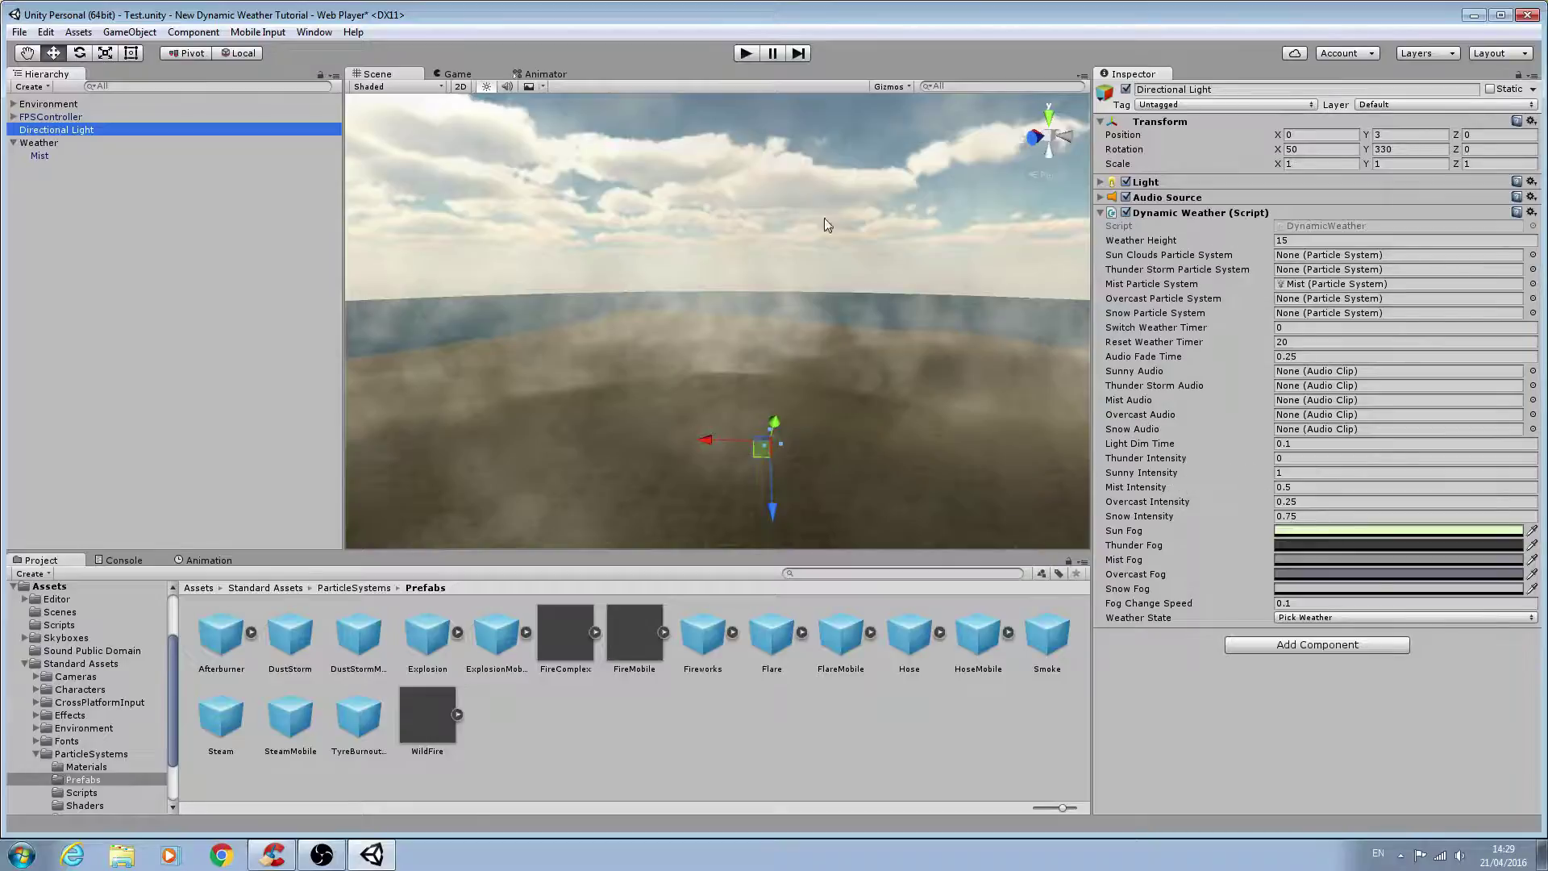
{"action": "right_click_drag", "start_coordinate": [858, 404], "coordinate": [632, 312]}
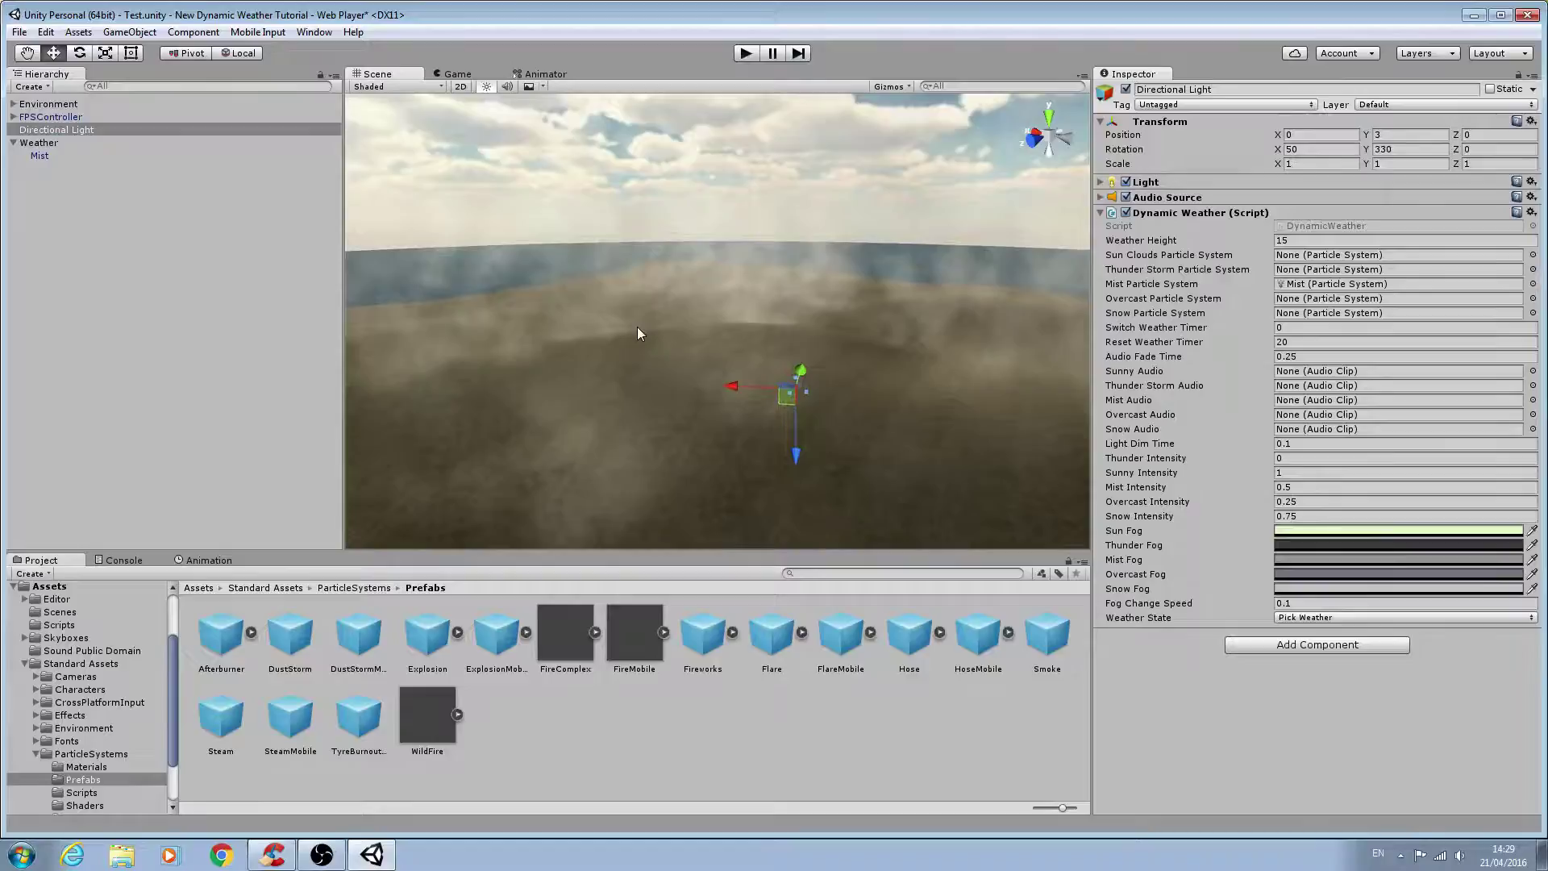
{"action": "scroll", "coordinate": [777, 327], "scroll_direction": "up", "scroll_amount": 1}
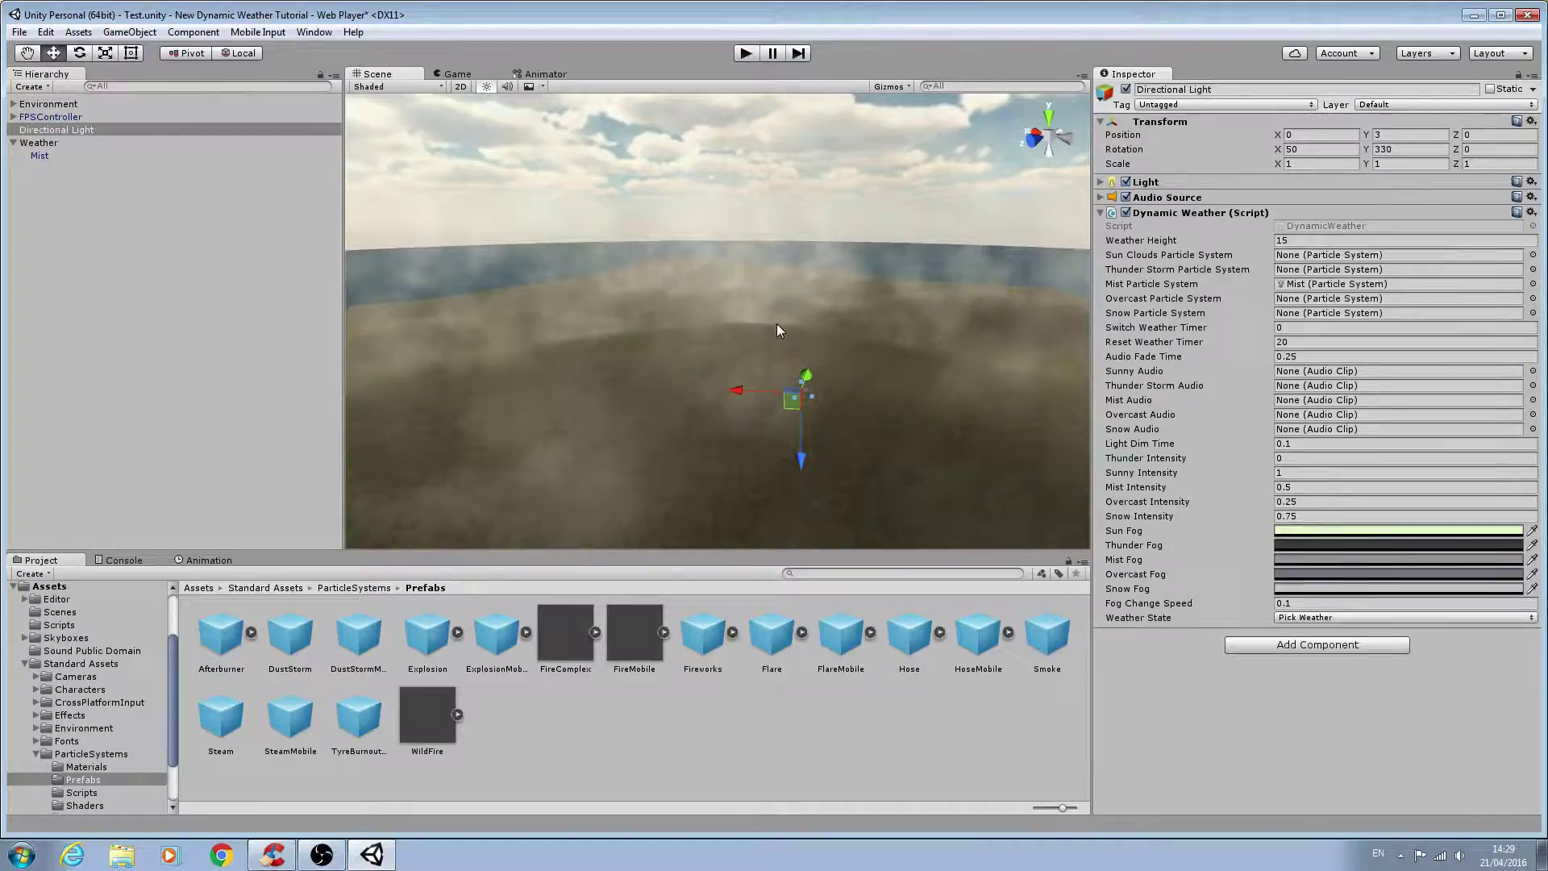
{"action": "right_click_drag", "start_coordinate": [776, 335], "coordinate": [702, 368]}
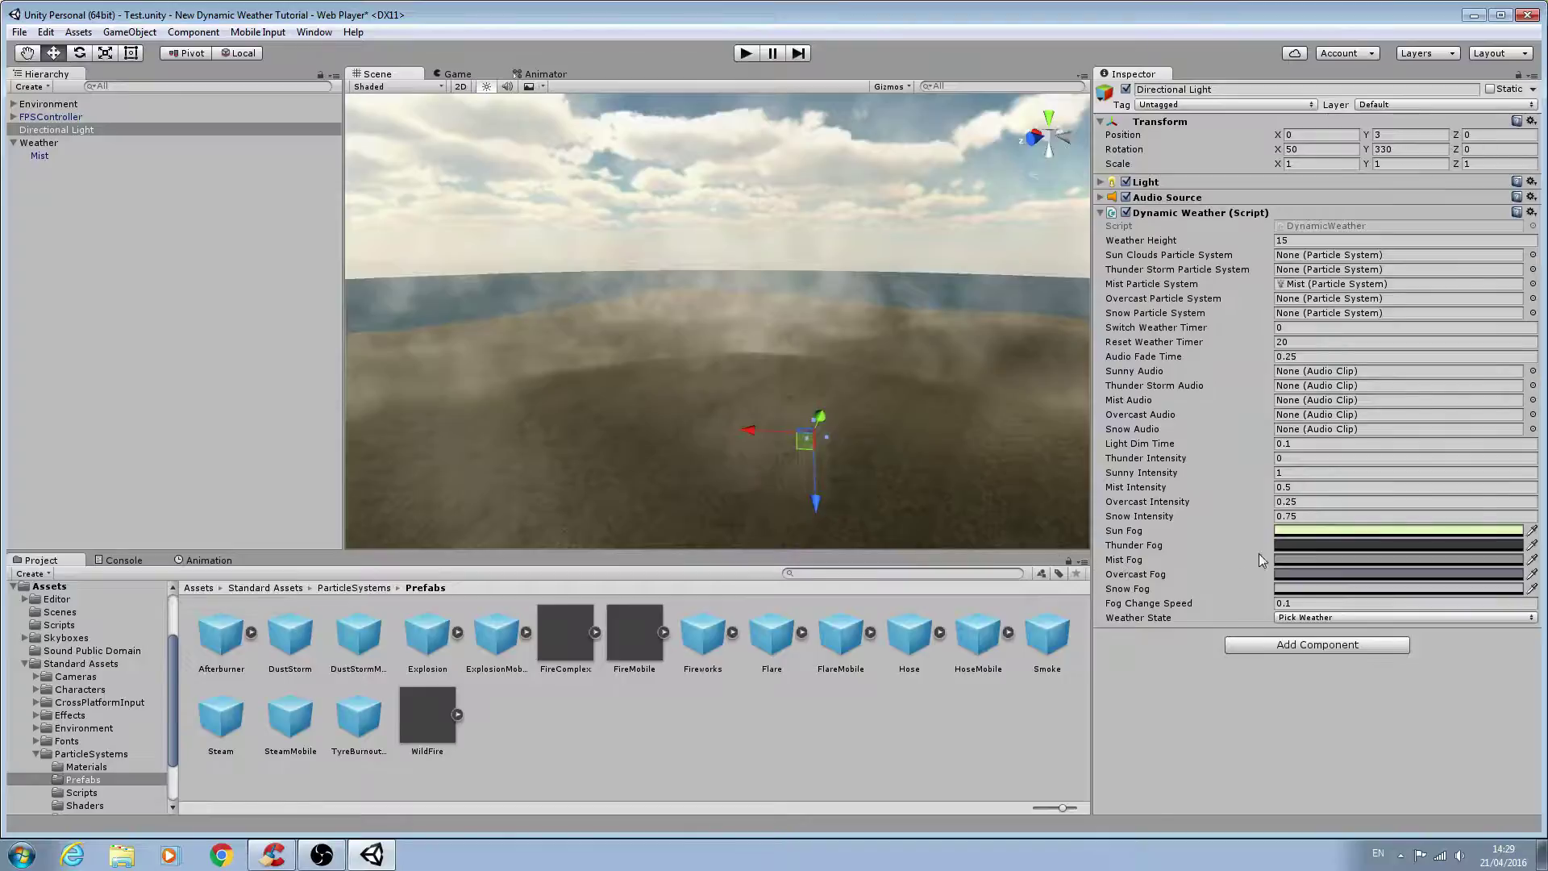
Assign the Wind-SoundBible.com-950807958 clip to the Mist Audio slot.
{"action": "left_click", "coordinate": [33, 754]}
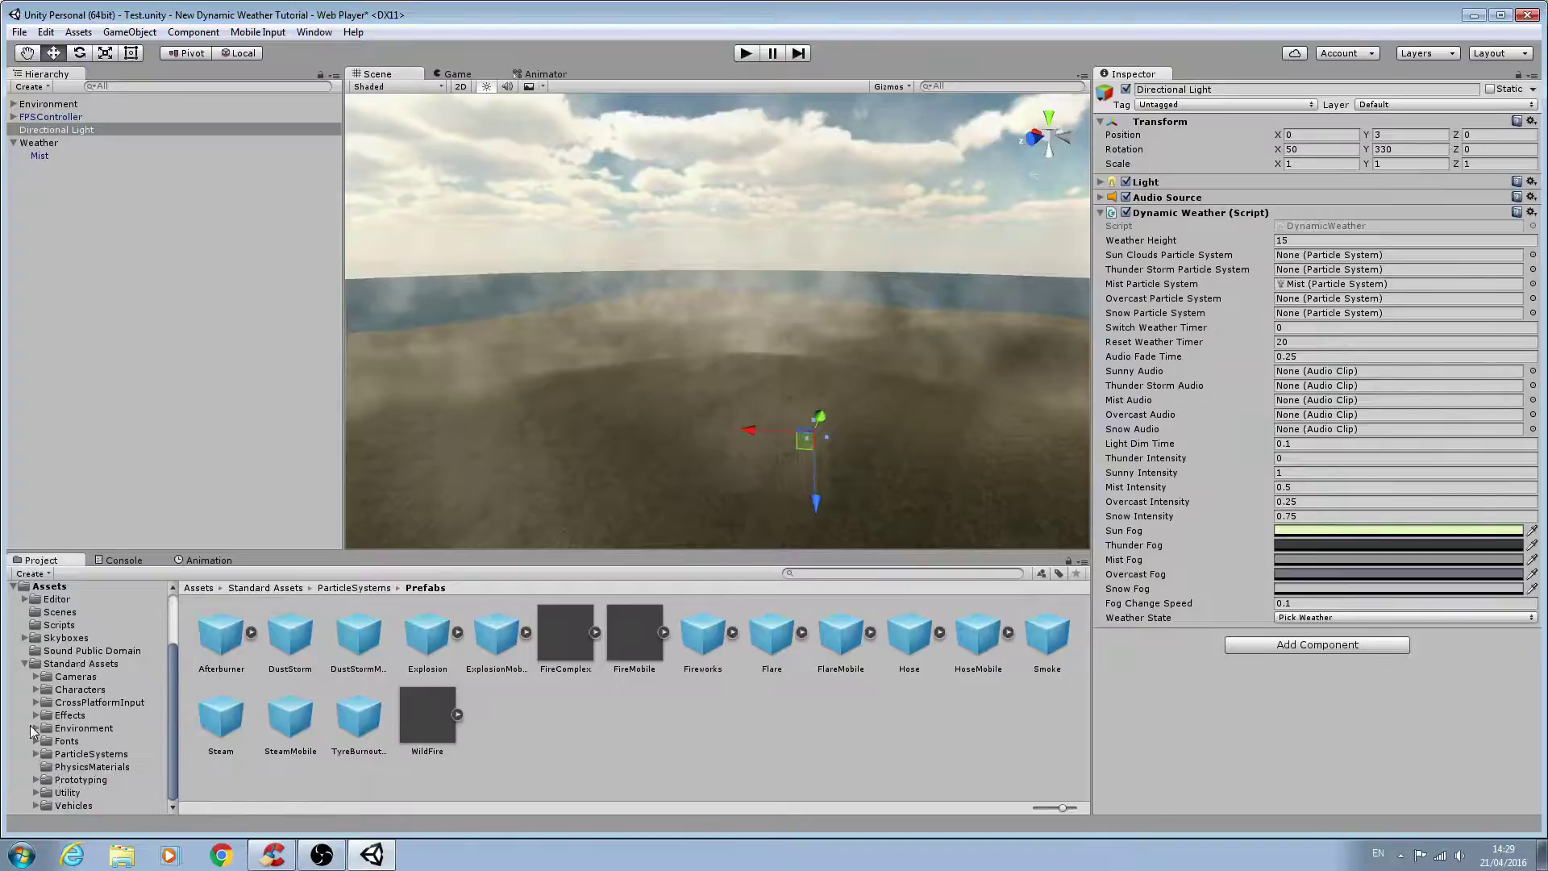
{"action": "left_click", "coordinate": [24, 665]}
{"action": "left_click", "coordinate": [73, 729]}
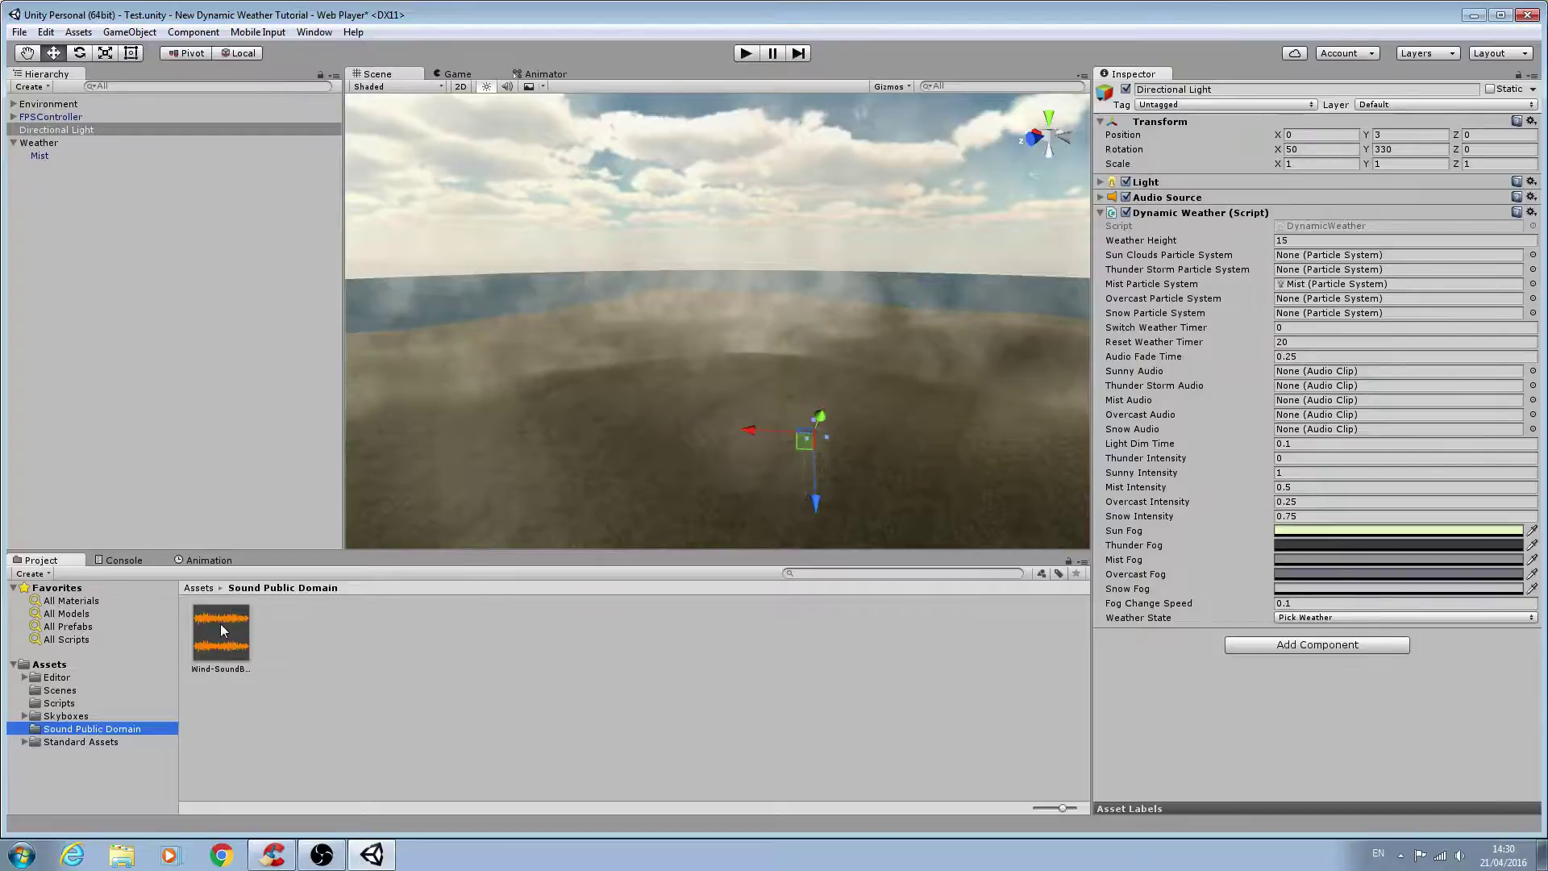
{"action": "left_click_drag", "start_coordinate": [223, 630], "coordinate": [1371, 400]}
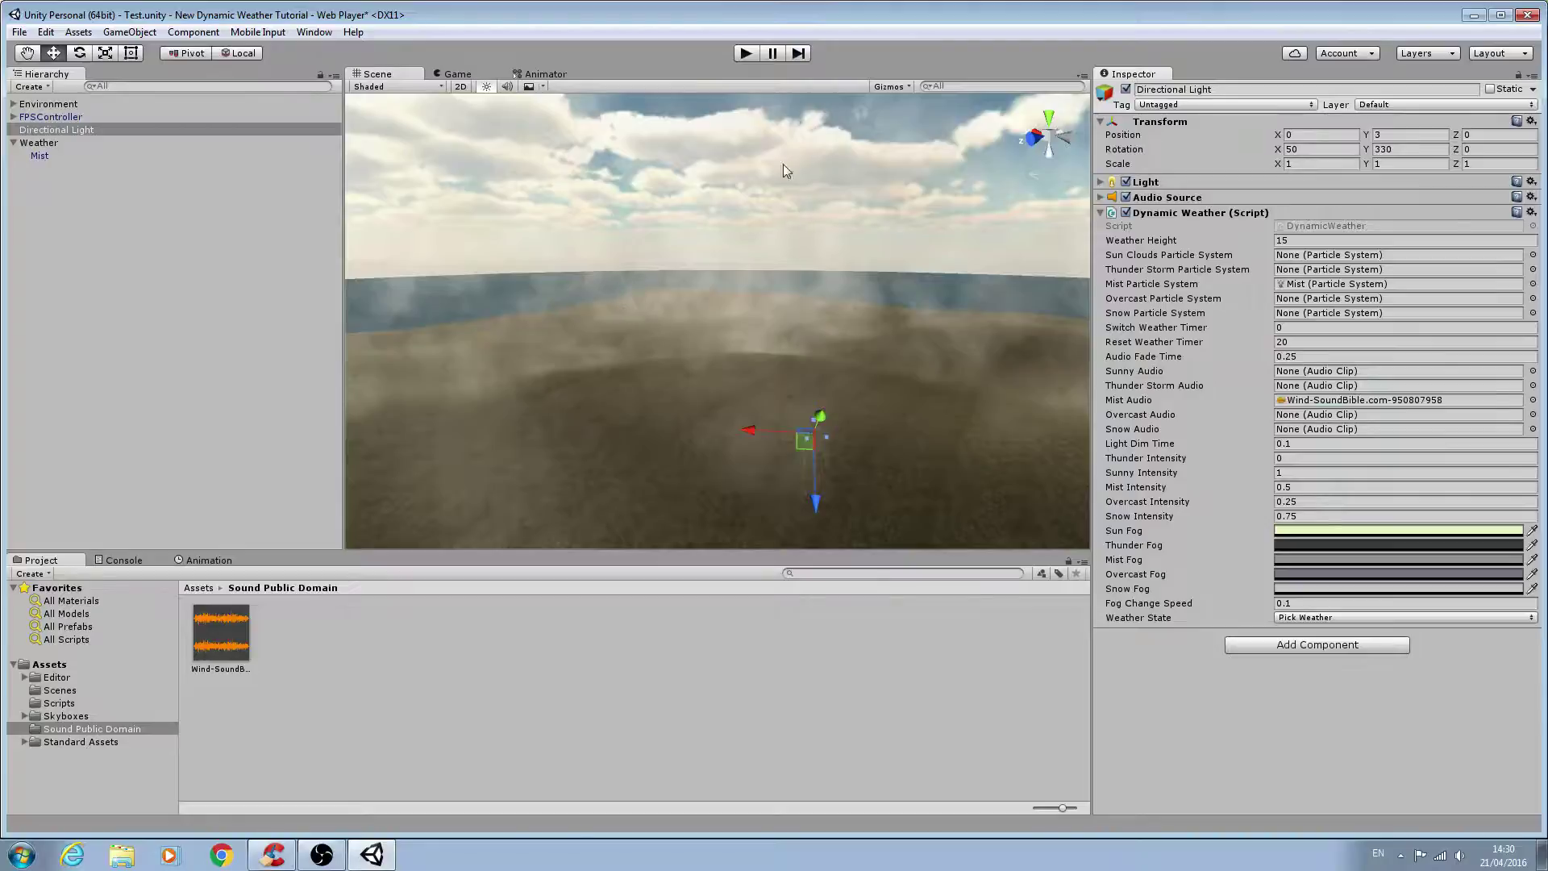
Show the Console, check the Mist settings, then reselect Directional Light.
{"action": "left_click", "coordinate": [124, 561]}
{"action": "left_click", "coordinate": [90, 156]}
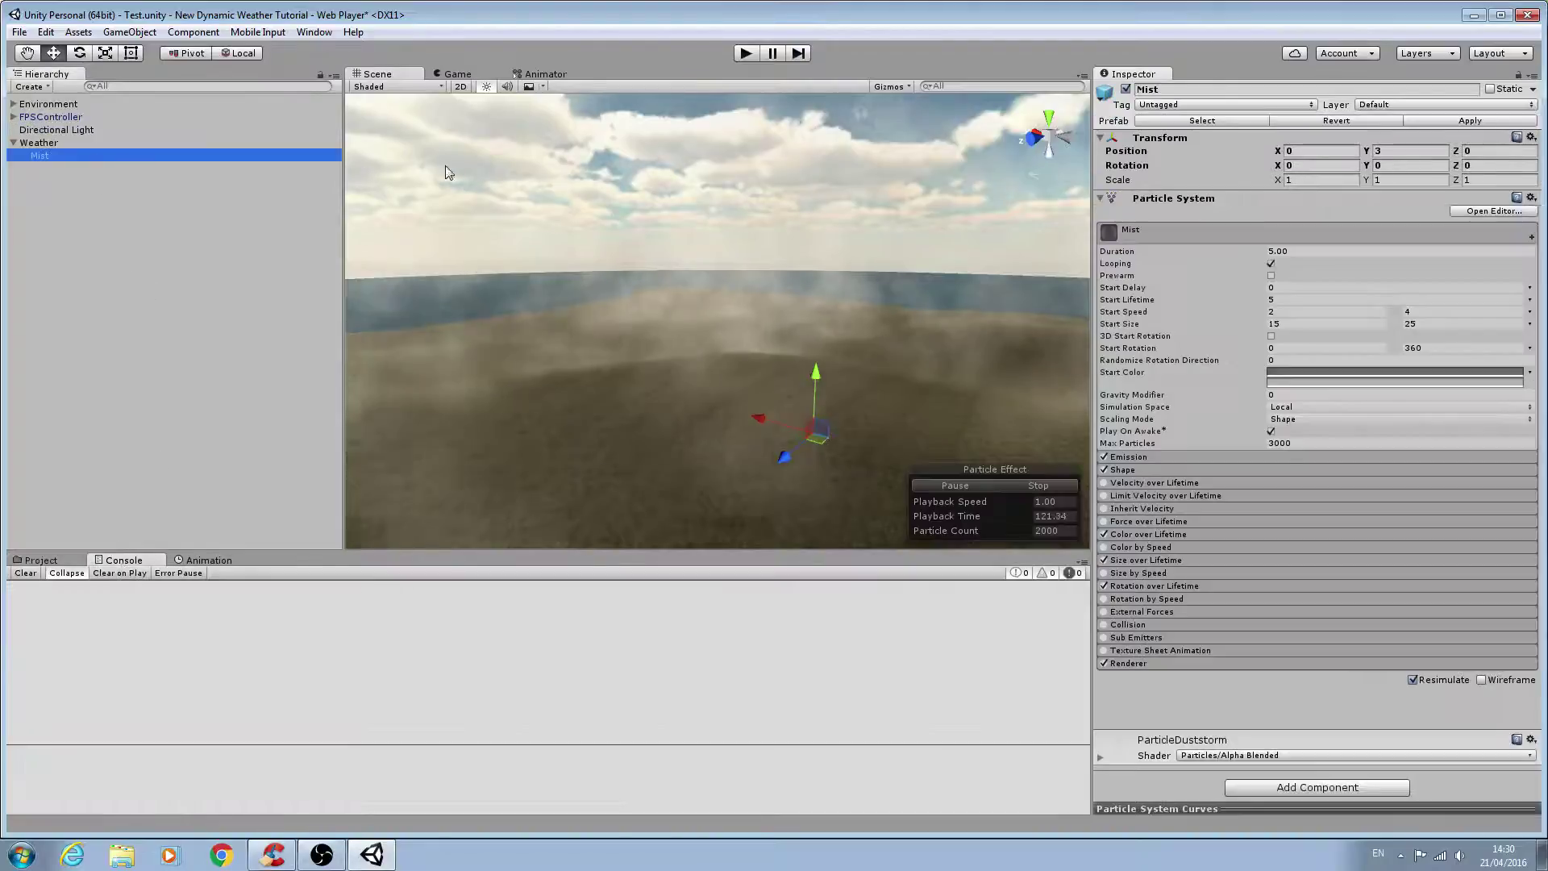
{"action": "left_click", "coordinate": [13, 142]}
{"action": "left_click", "coordinate": [36, 132]}
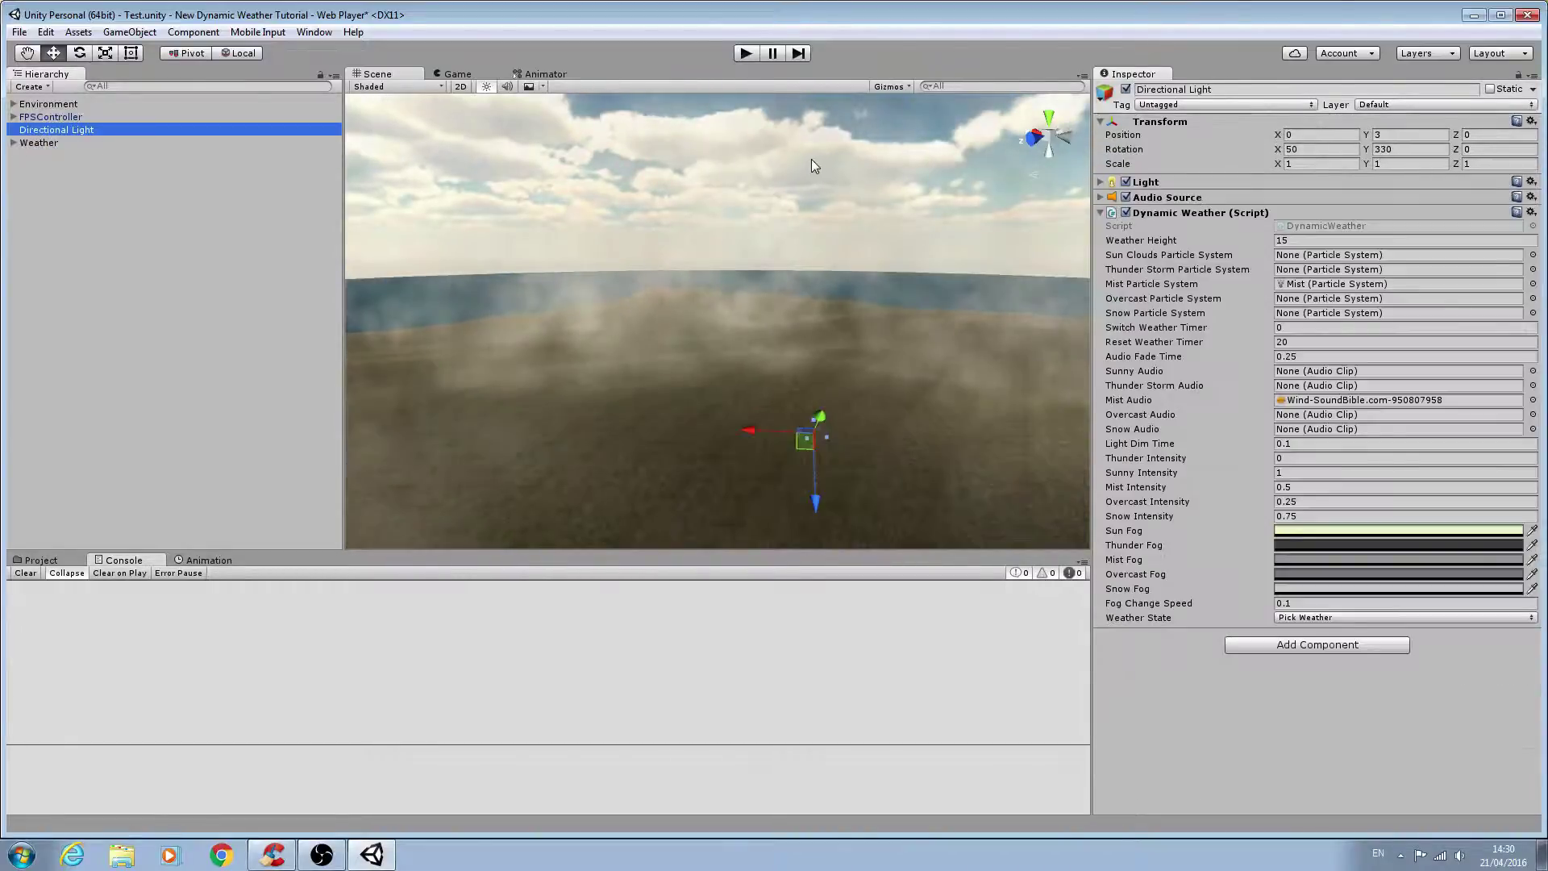
Run the scene in Play mode and inspect the SunnyWeather console log entry.
{"action": "left_click", "coordinate": [750, 56]}
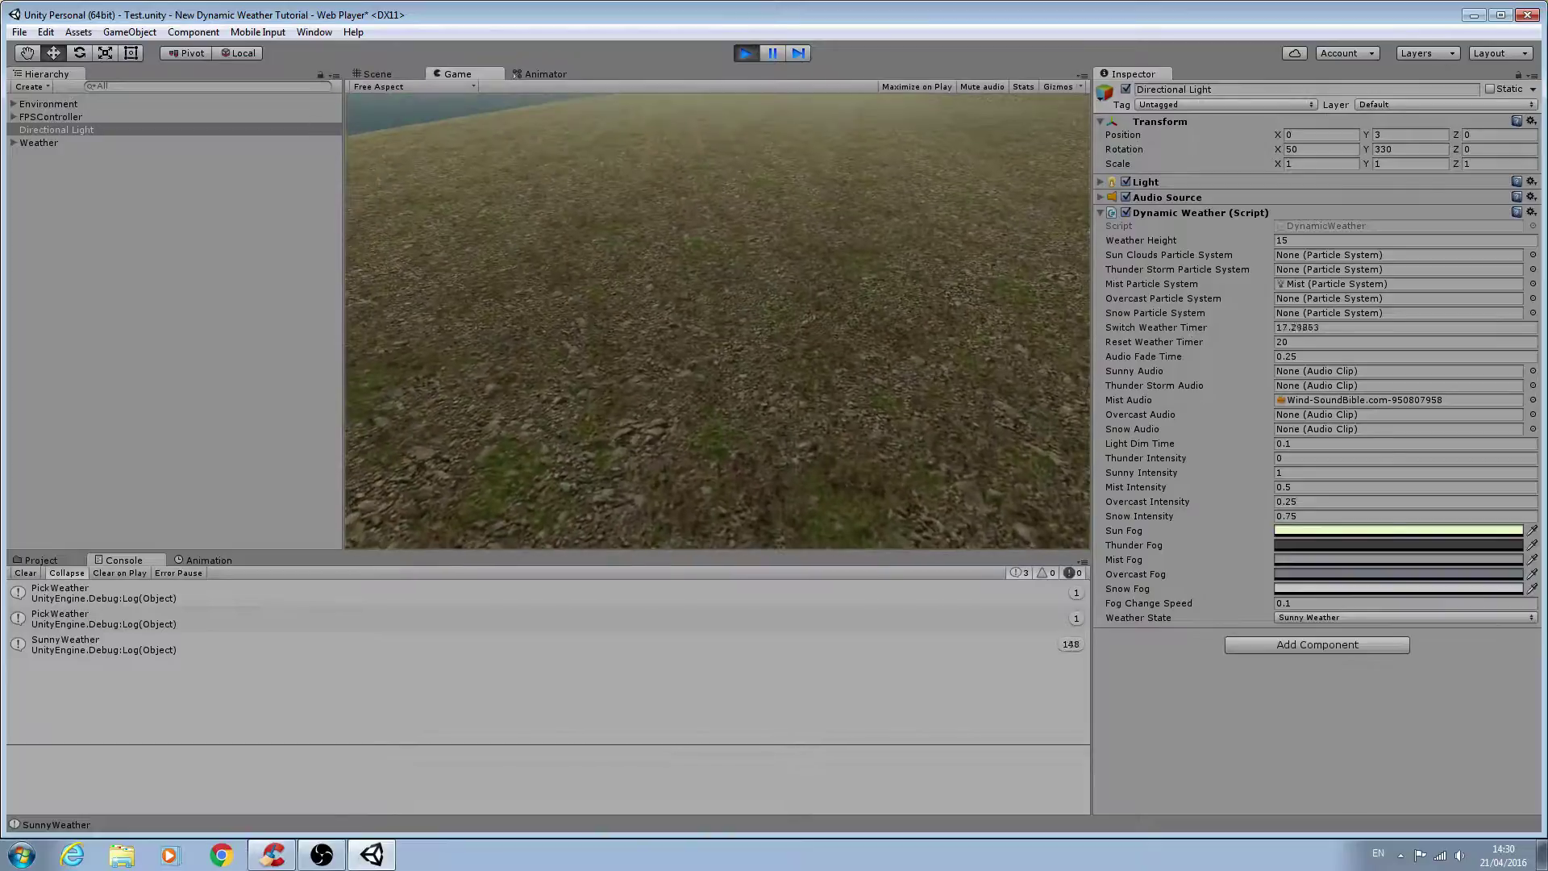
{"action": "key", "text": "Escape"}
{"action": "left_click", "coordinate": [497, 650]}
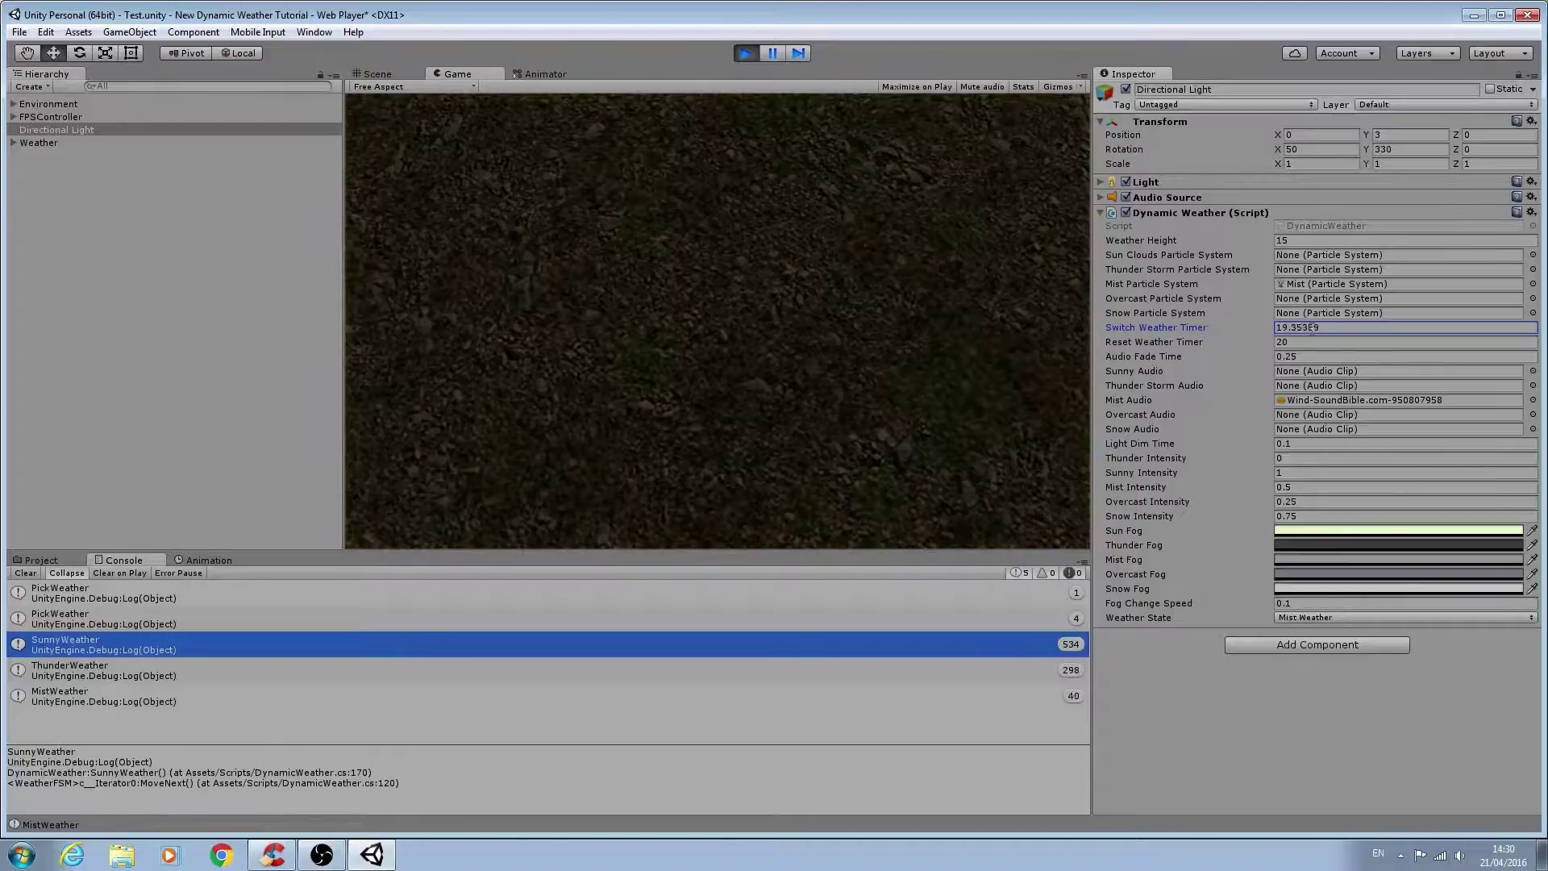
{"action": "left_click", "coordinate": [856, 278]}
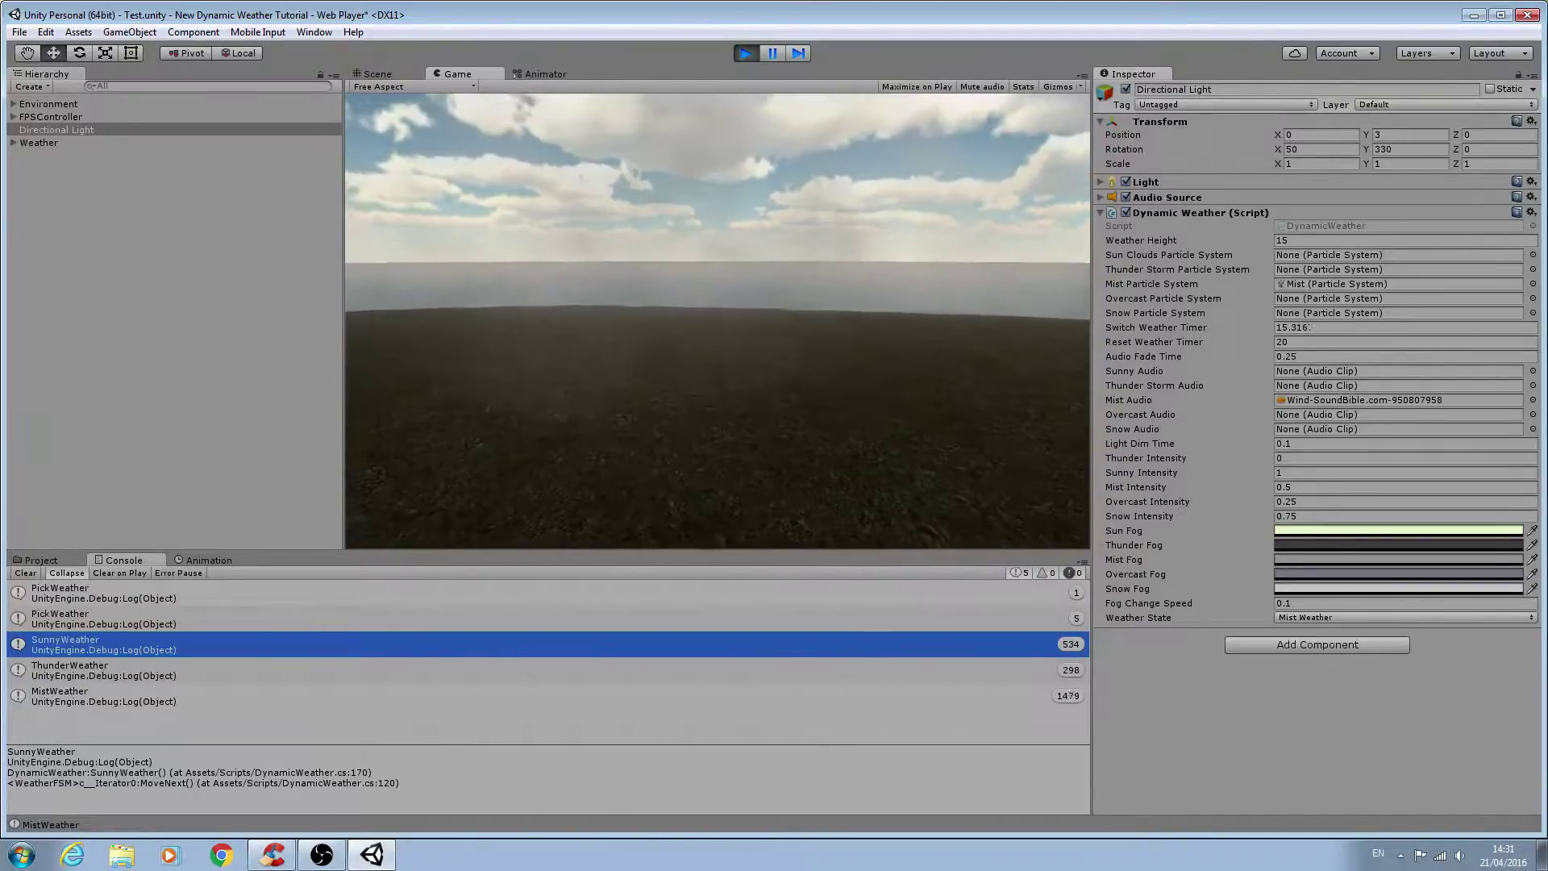
Stop Play mode and set Mist's Max Particles to 4000.
{"action": "key", "text": "Escape"}
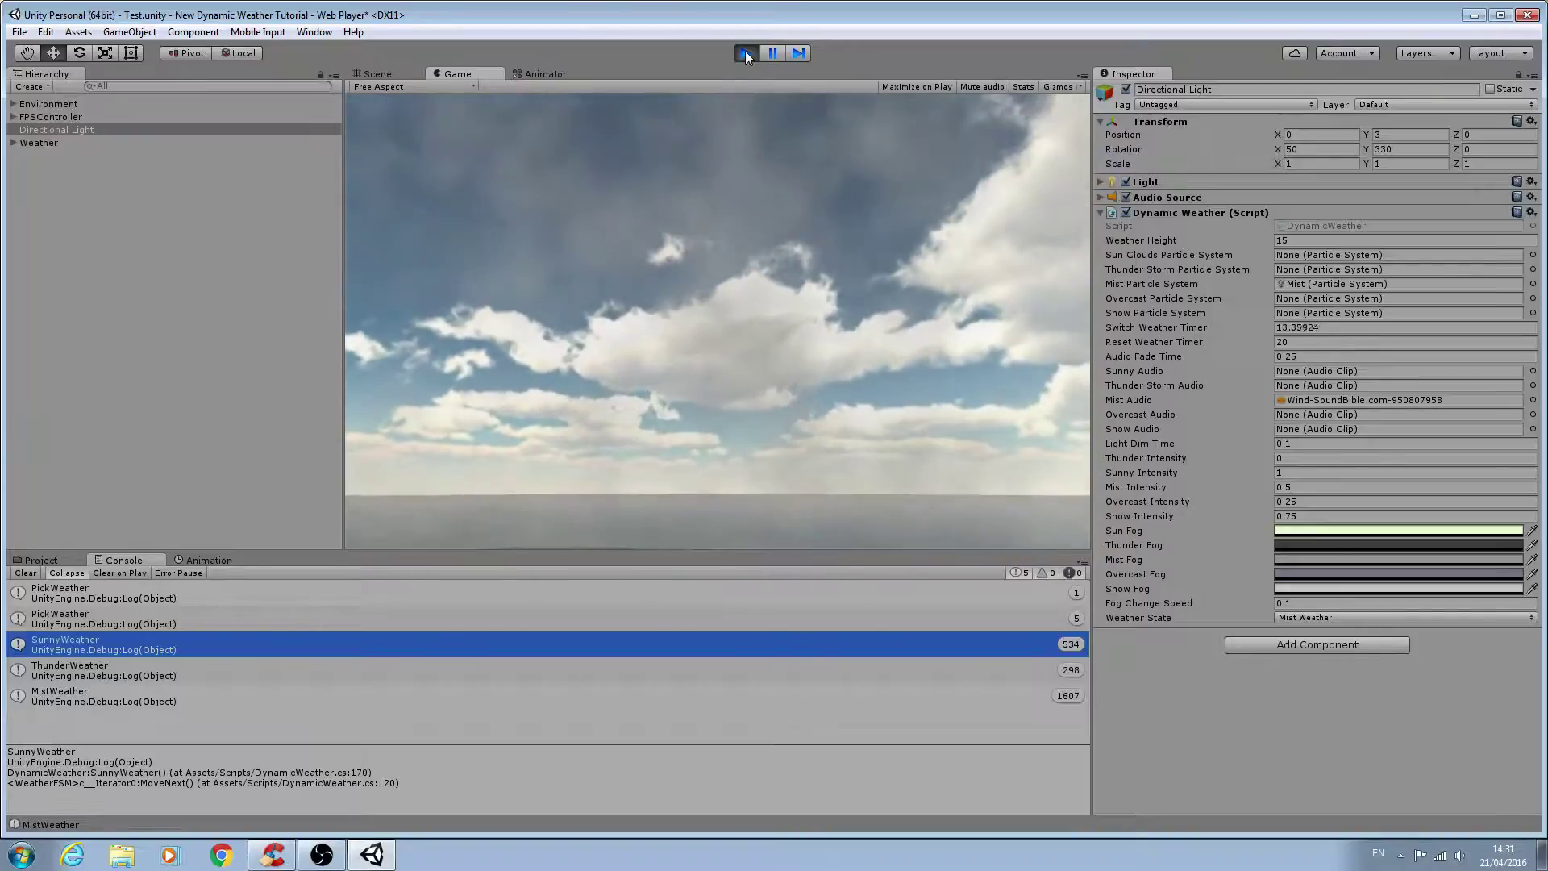
{"action": "left_click", "coordinate": [745, 52]}
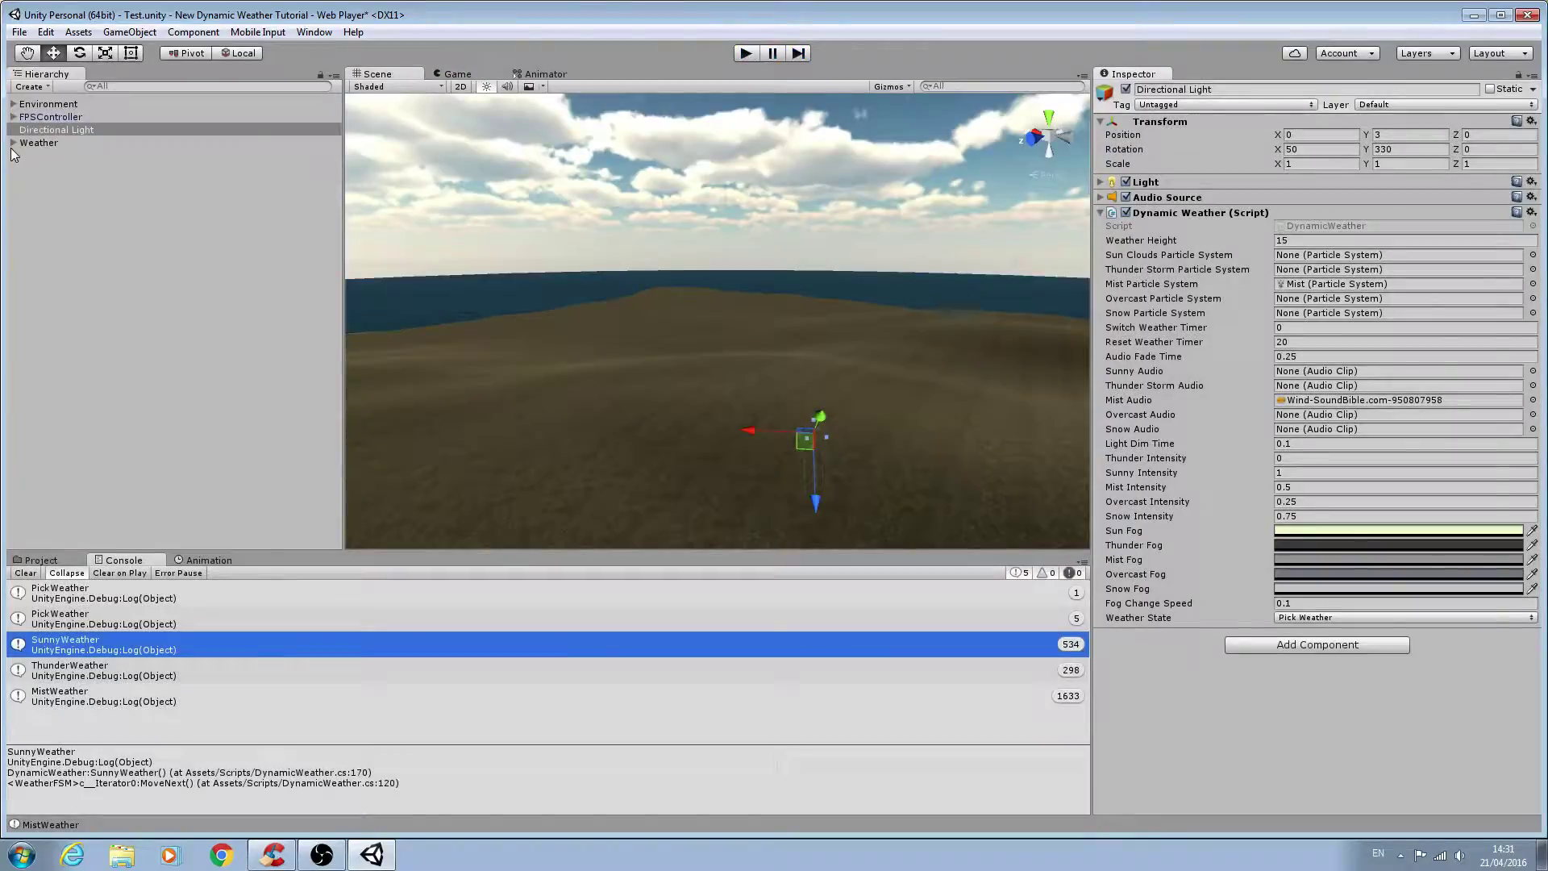
{"action": "left_click", "coordinate": [9, 145]}
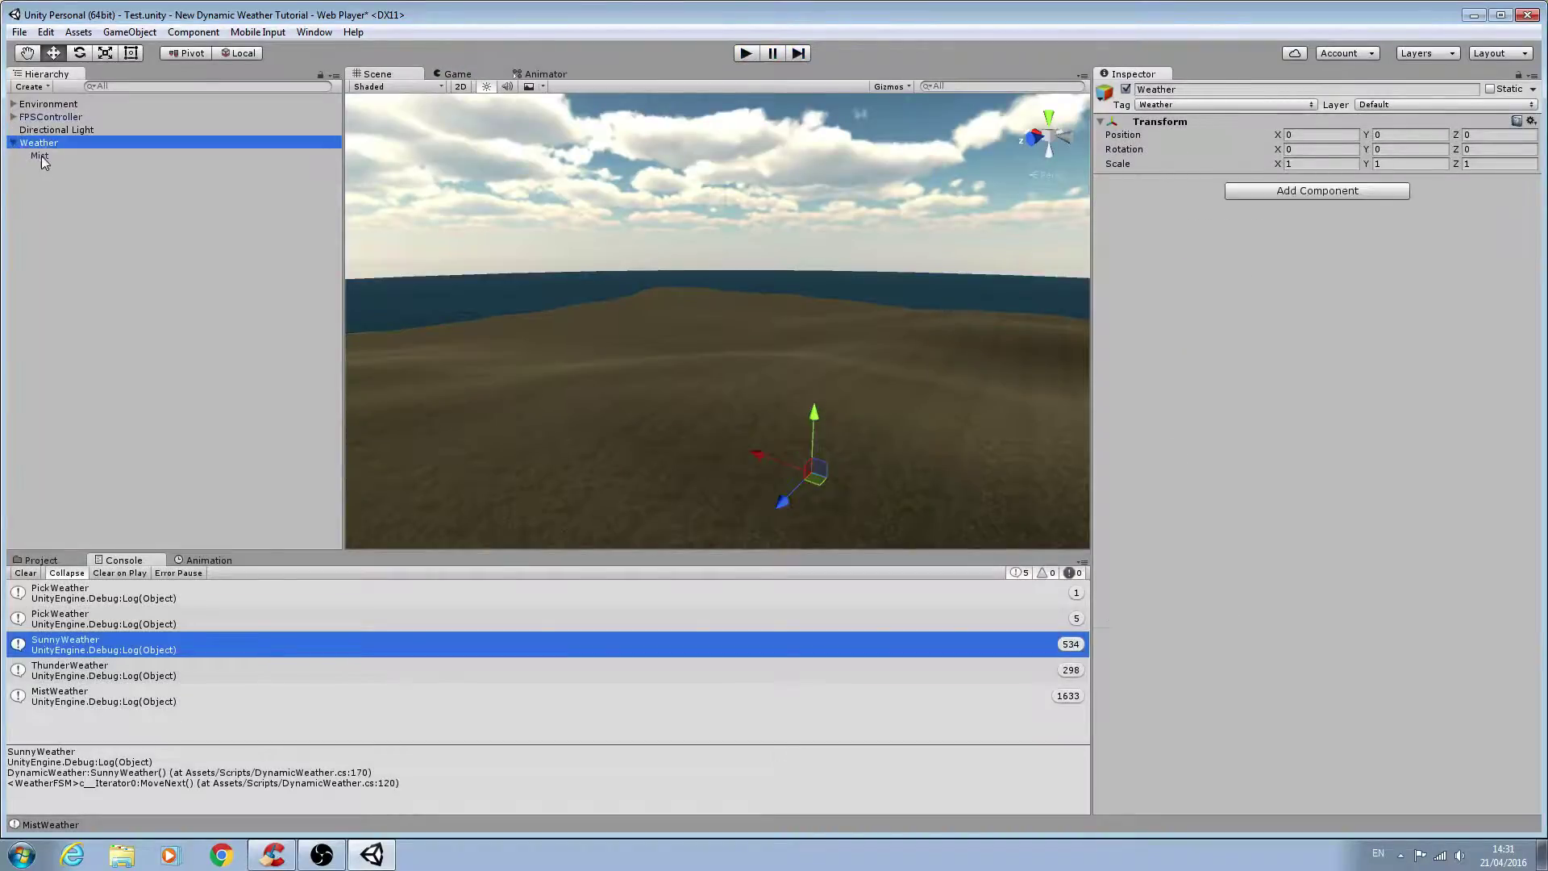
{"action": "left_click", "coordinate": [40, 156]}
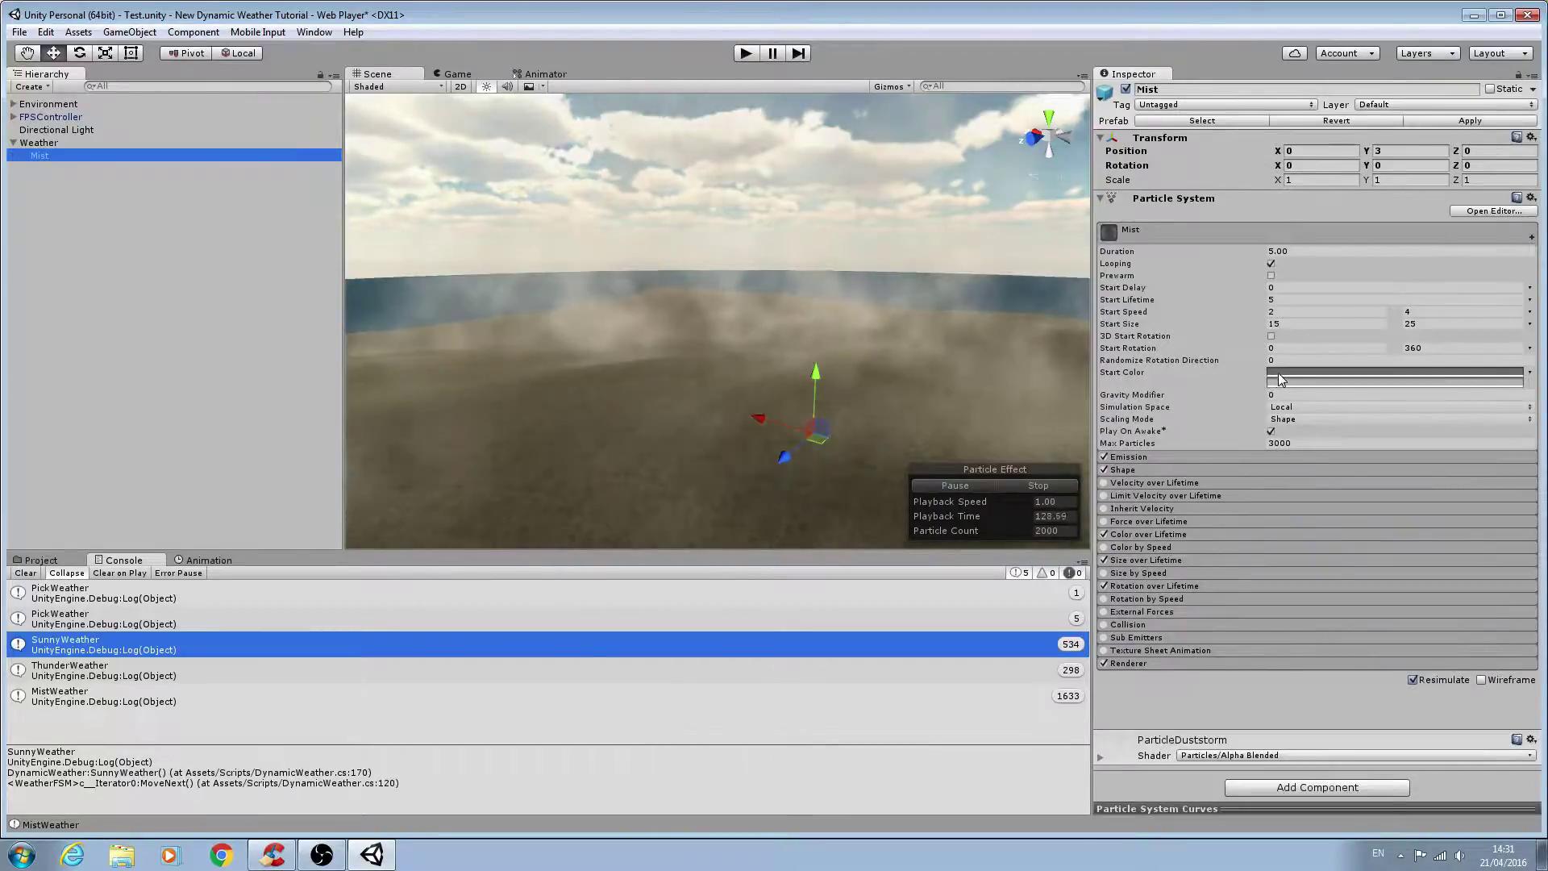
{"action": "left_click", "coordinate": [1303, 444]}
{"action": "type", "text": "40"}
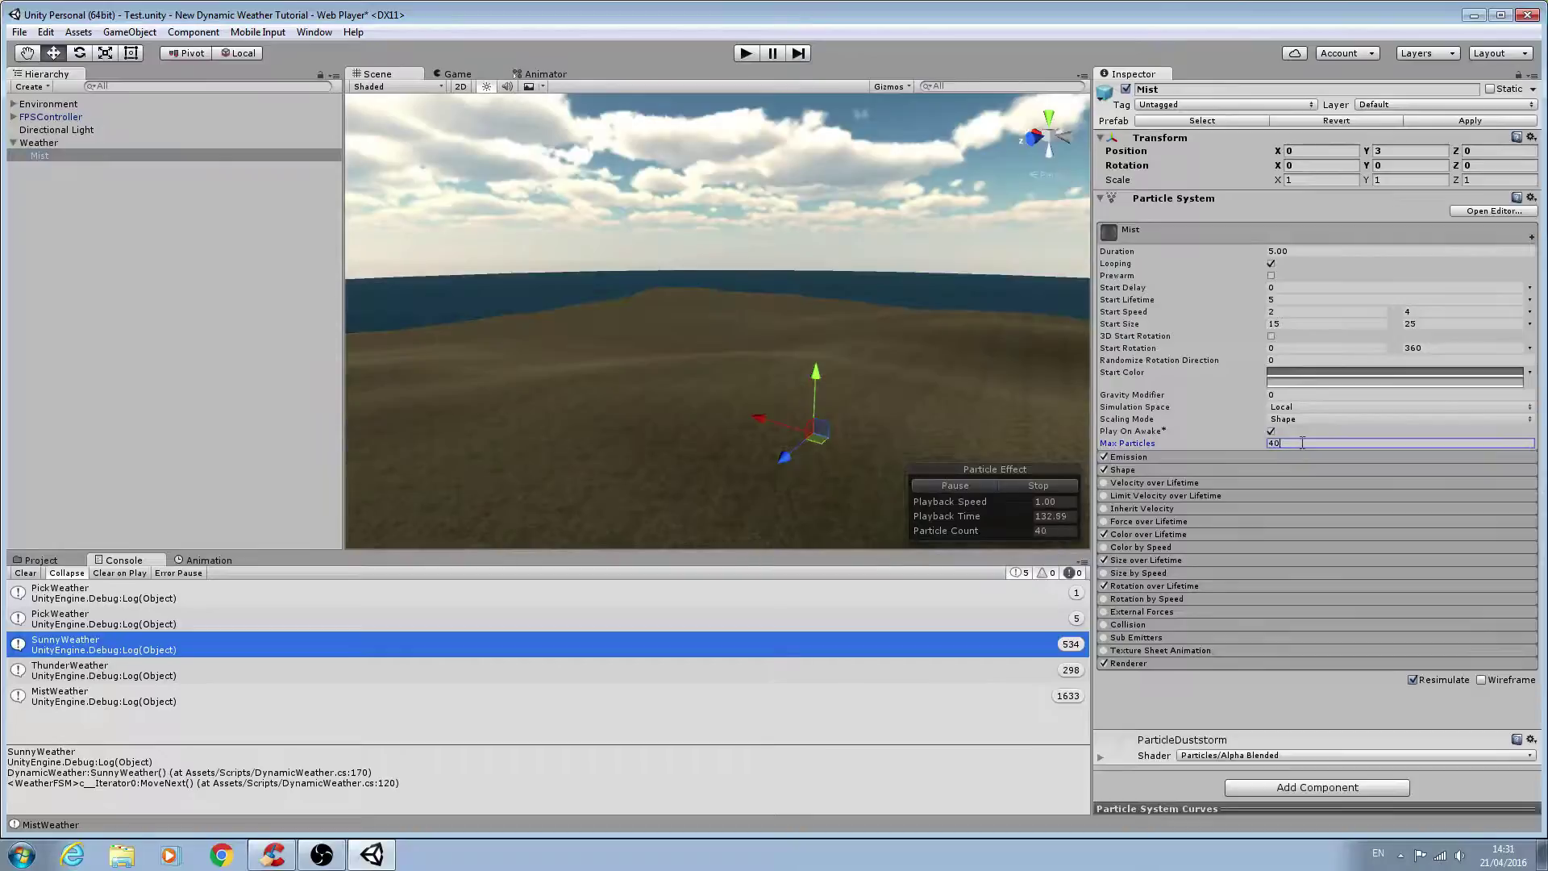
{"action": "type", "text": "00"}
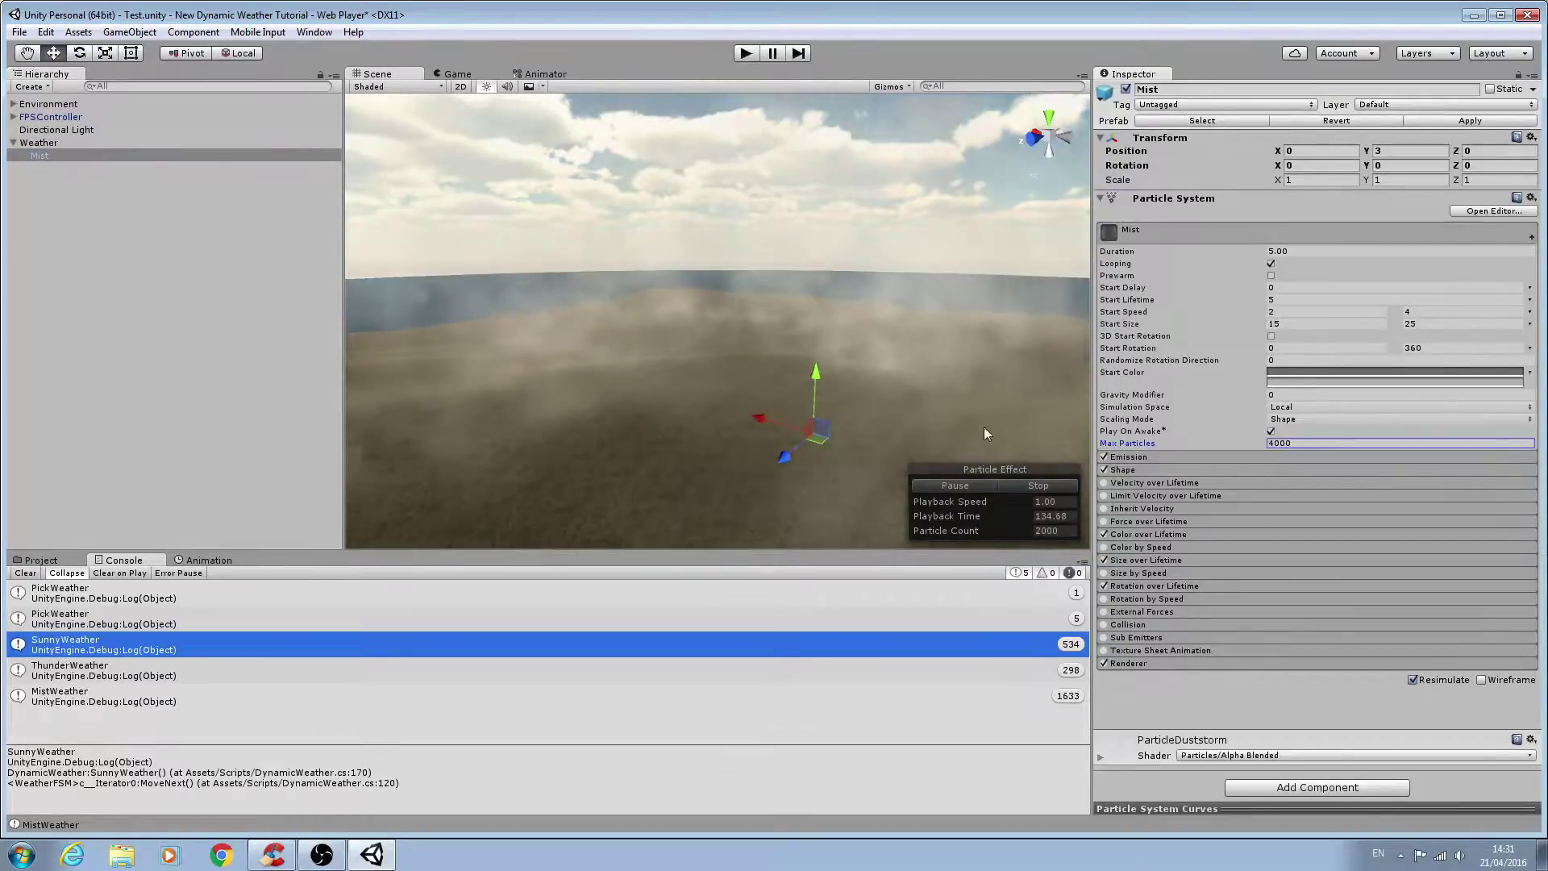
{"action": "right_click_drag", "start_coordinate": [985, 433], "coordinate": [847, 483]}
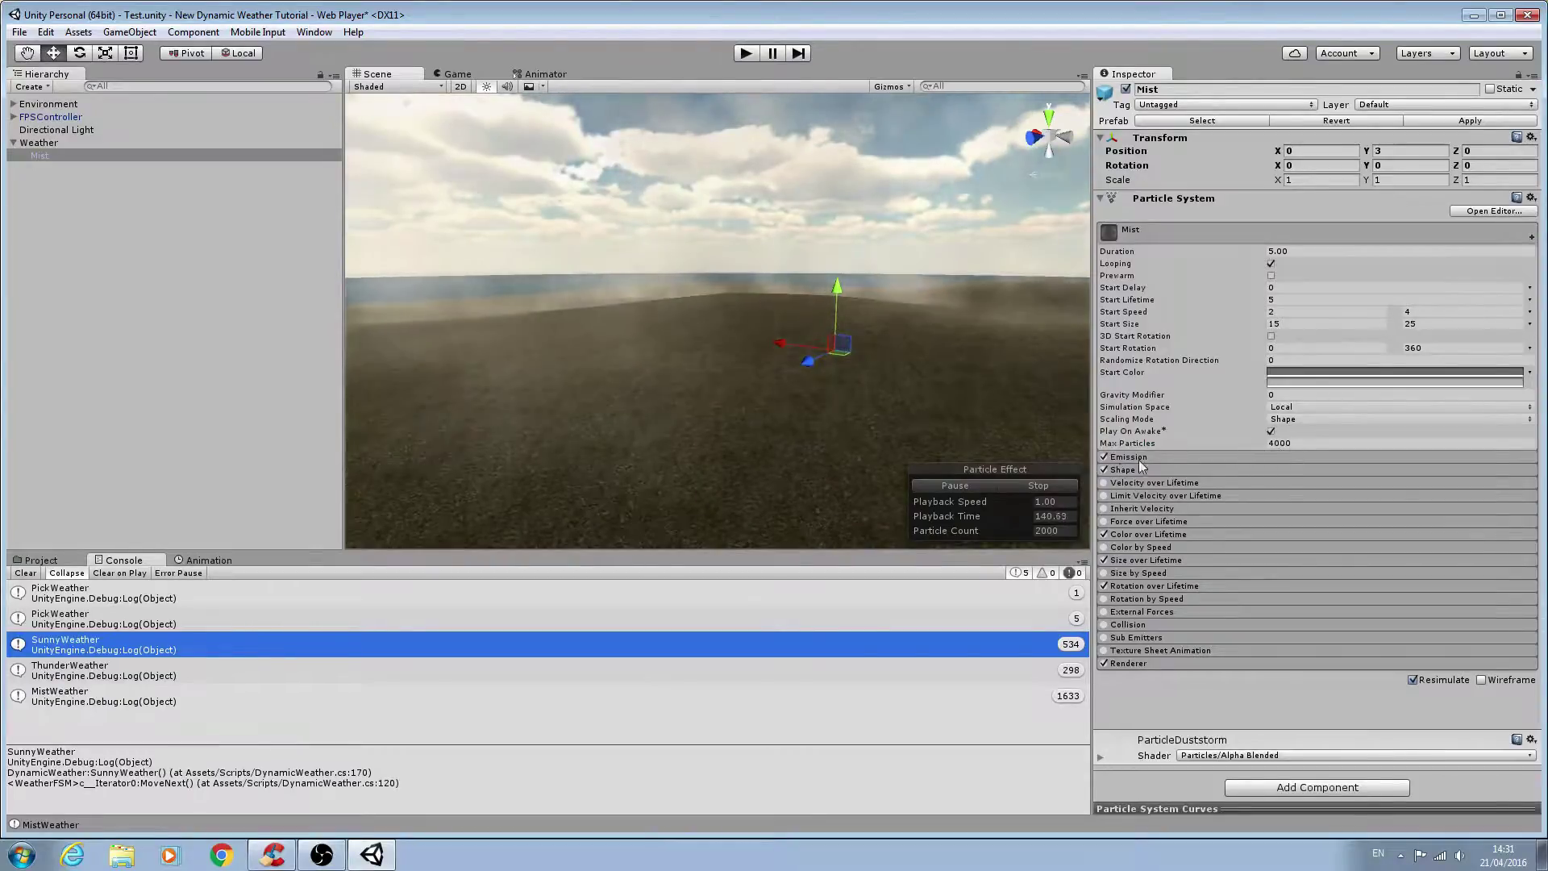
Set the Mist Emission Rate to 500 and run the scene again.
{"action": "left_click", "coordinate": [1164, 458]}
{"action": "left_click", "coordinate": [1286, 472]}
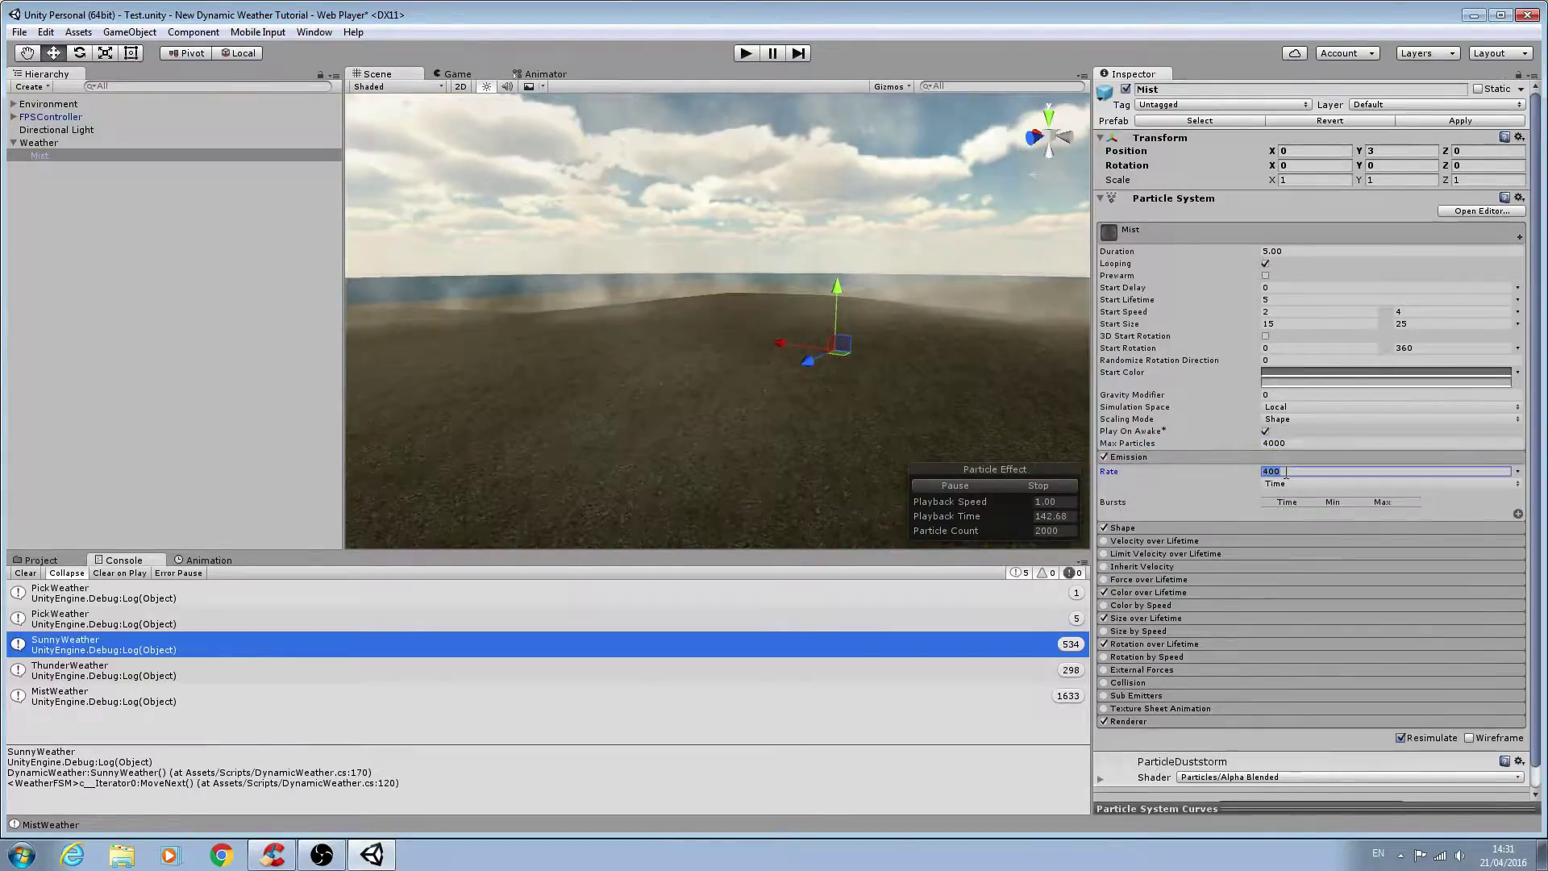
{"action": "type", "text": "500"}
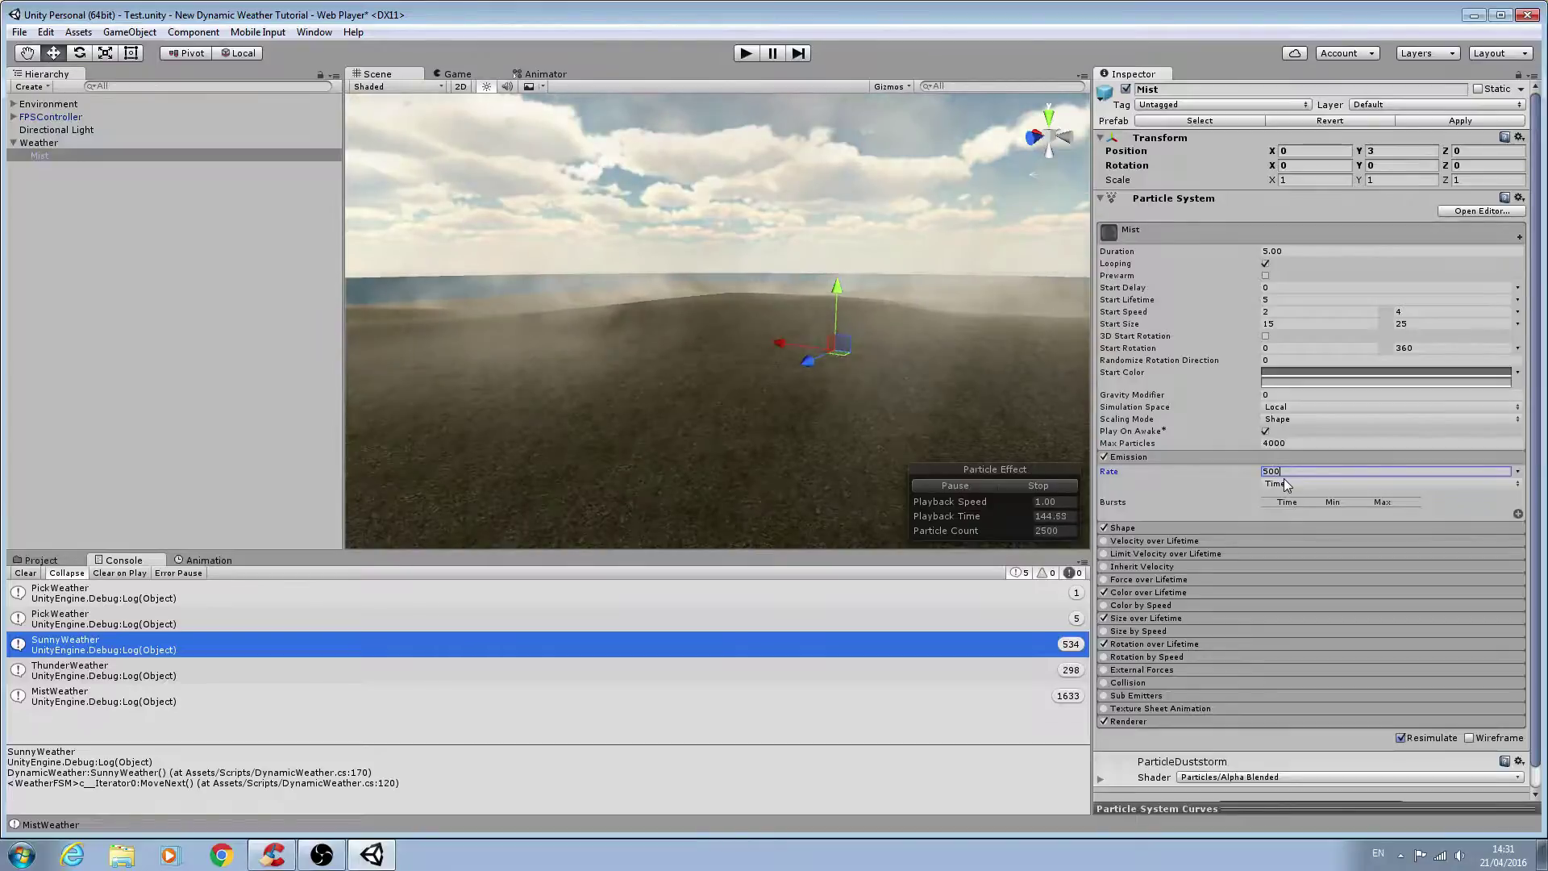
{"action": "left_click", "coordinate": [742, 56]}
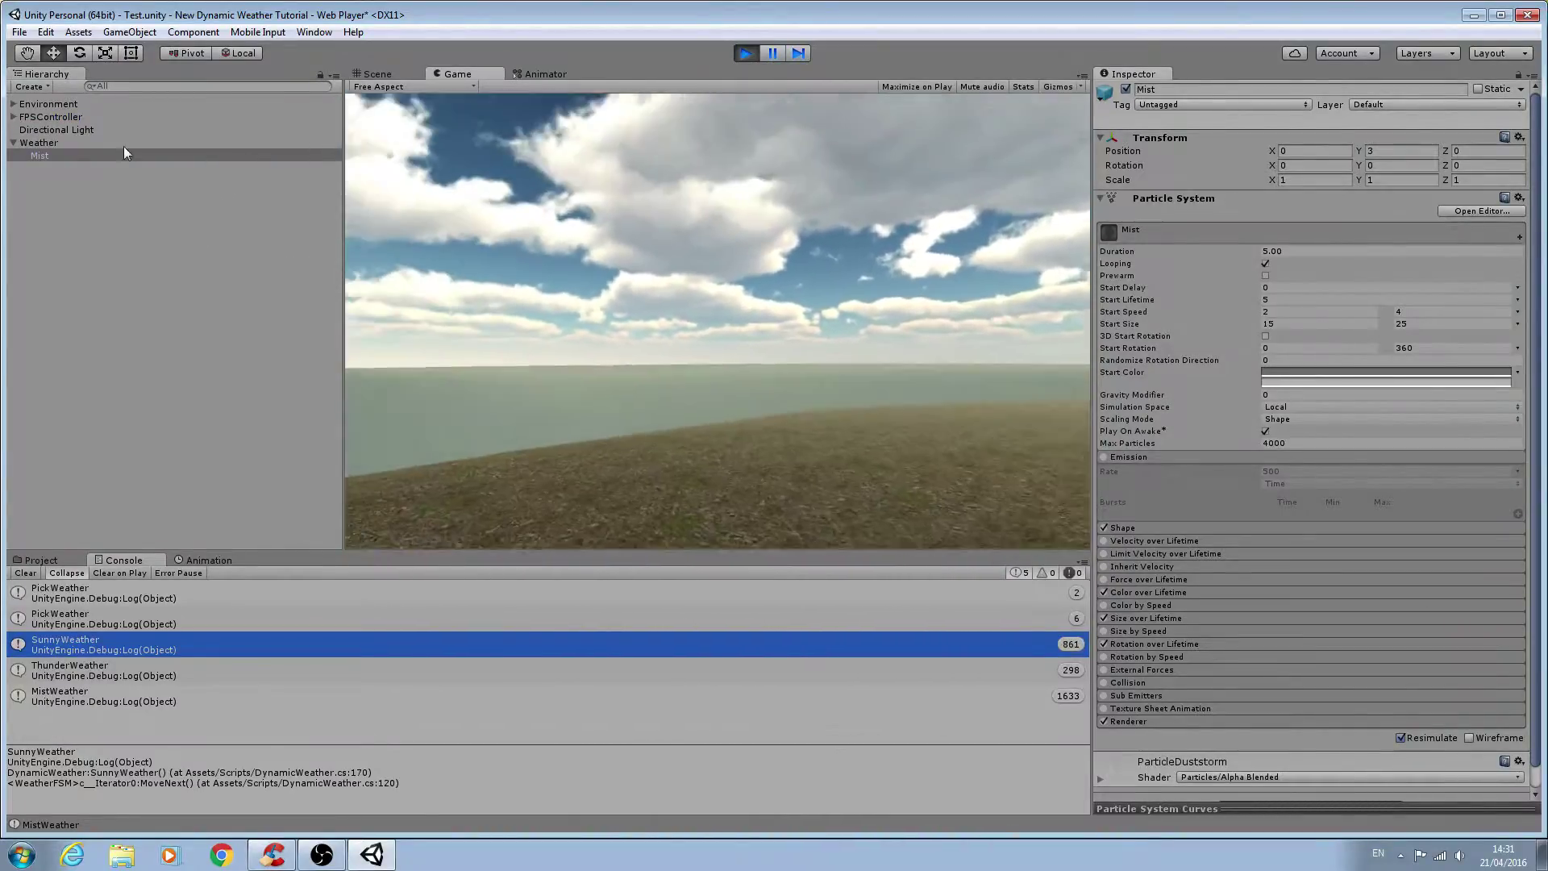
Watch Directional Light's Switch Weather Timer cycle Mist and Snow into Thunder, then look around the Game view.
{"action": "left_click", "coordinate": [105, 129]}
{"action": "left_click", "coordinate": [1328, 327]}
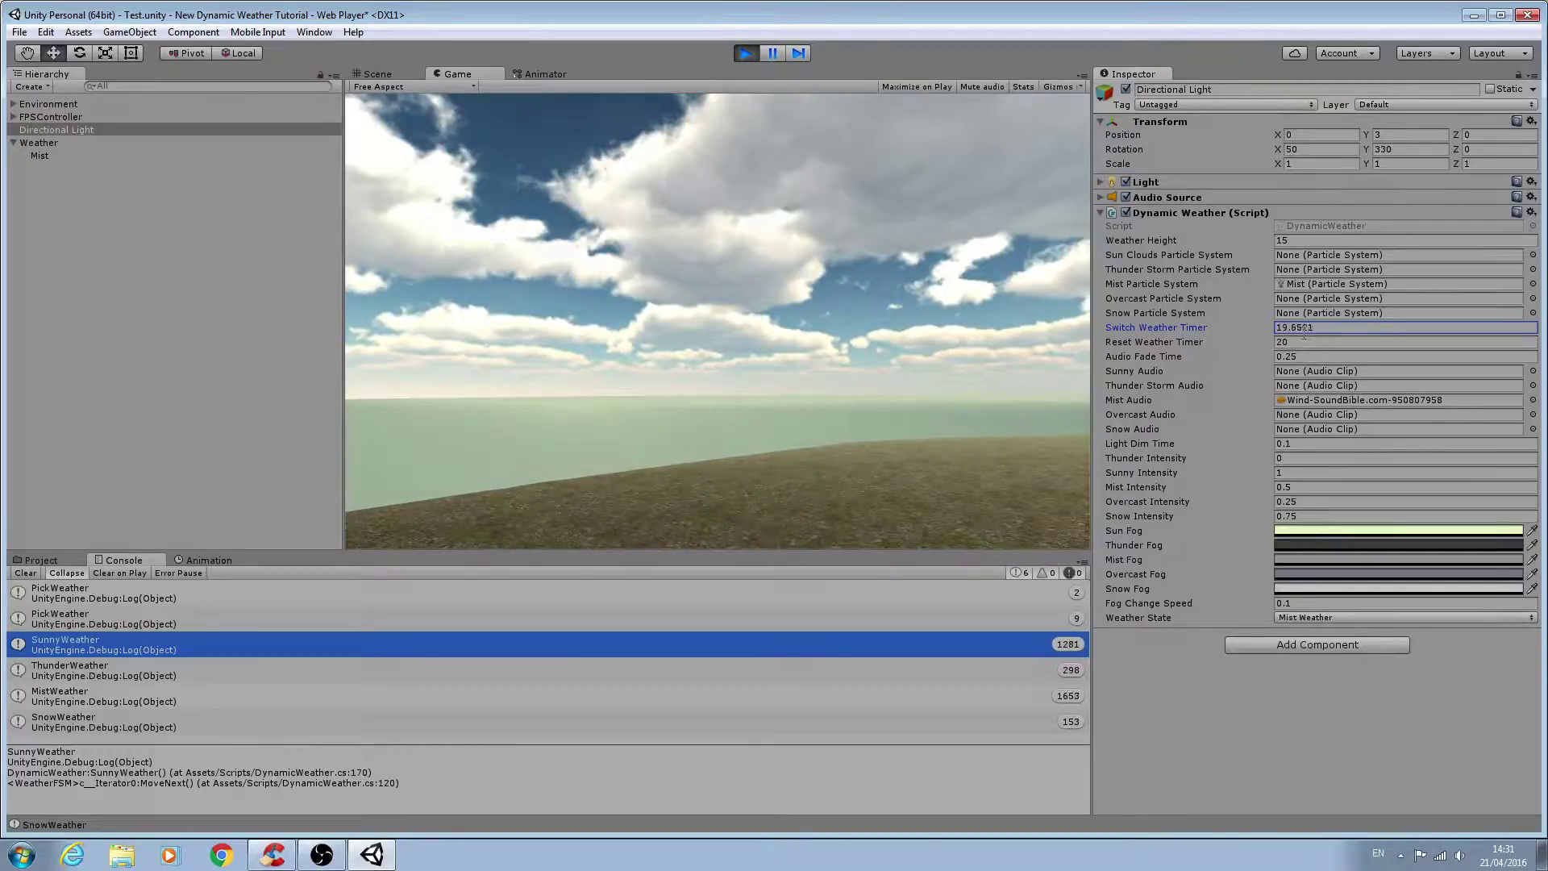
{"action": "left_click", "coordinate": [599, 350]}
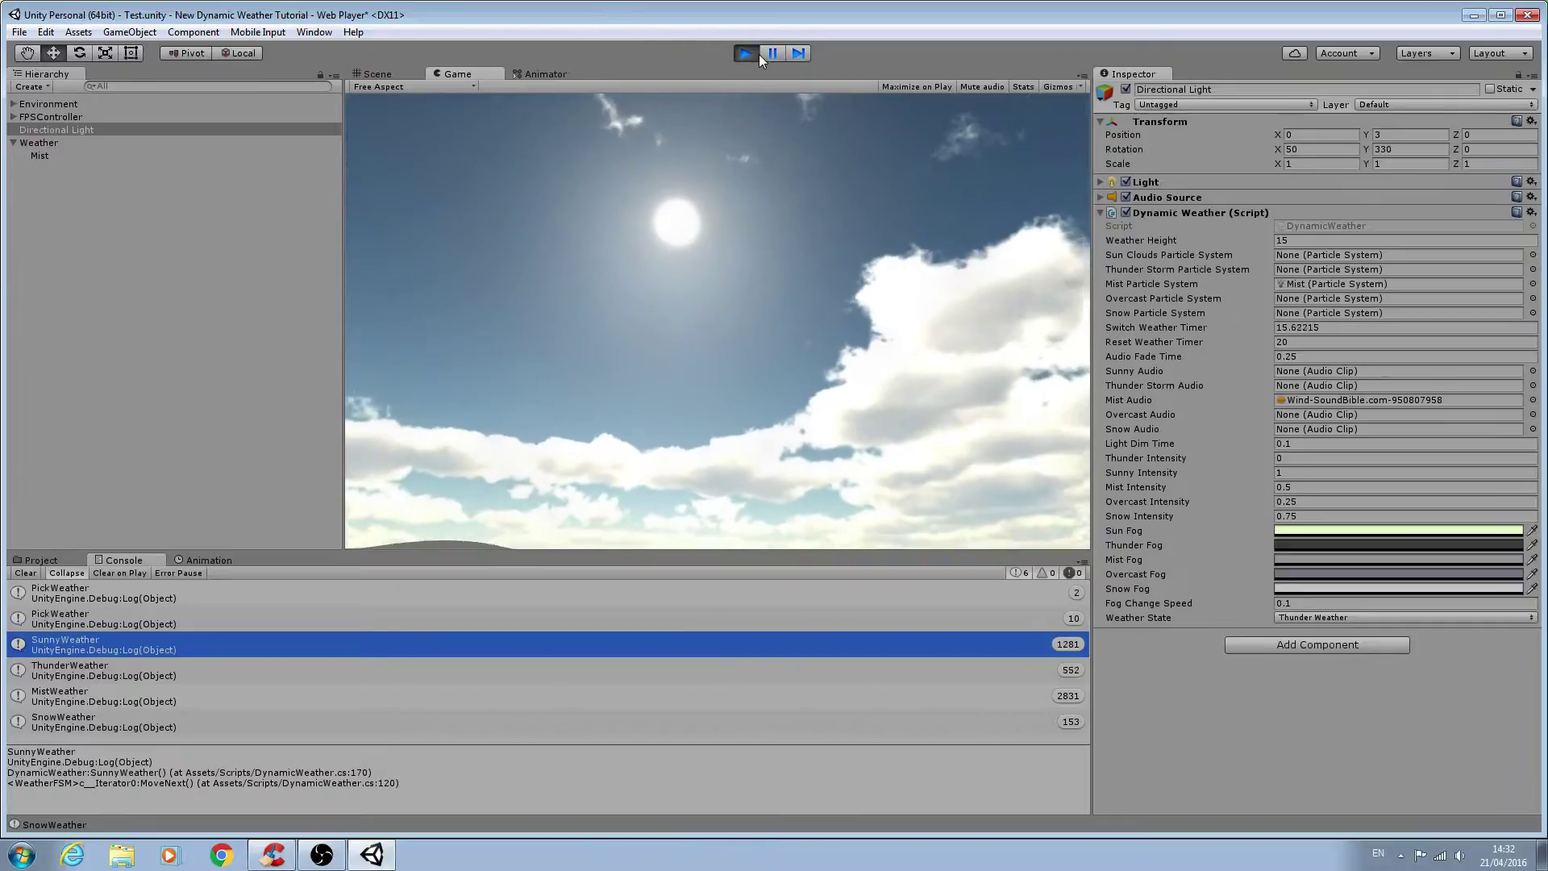
Stop Play mode, clear the Console, show the Sound Public Domain folder, and collapse the Weather group.
{"action": "left_click", "coordinate": [750, 54]}
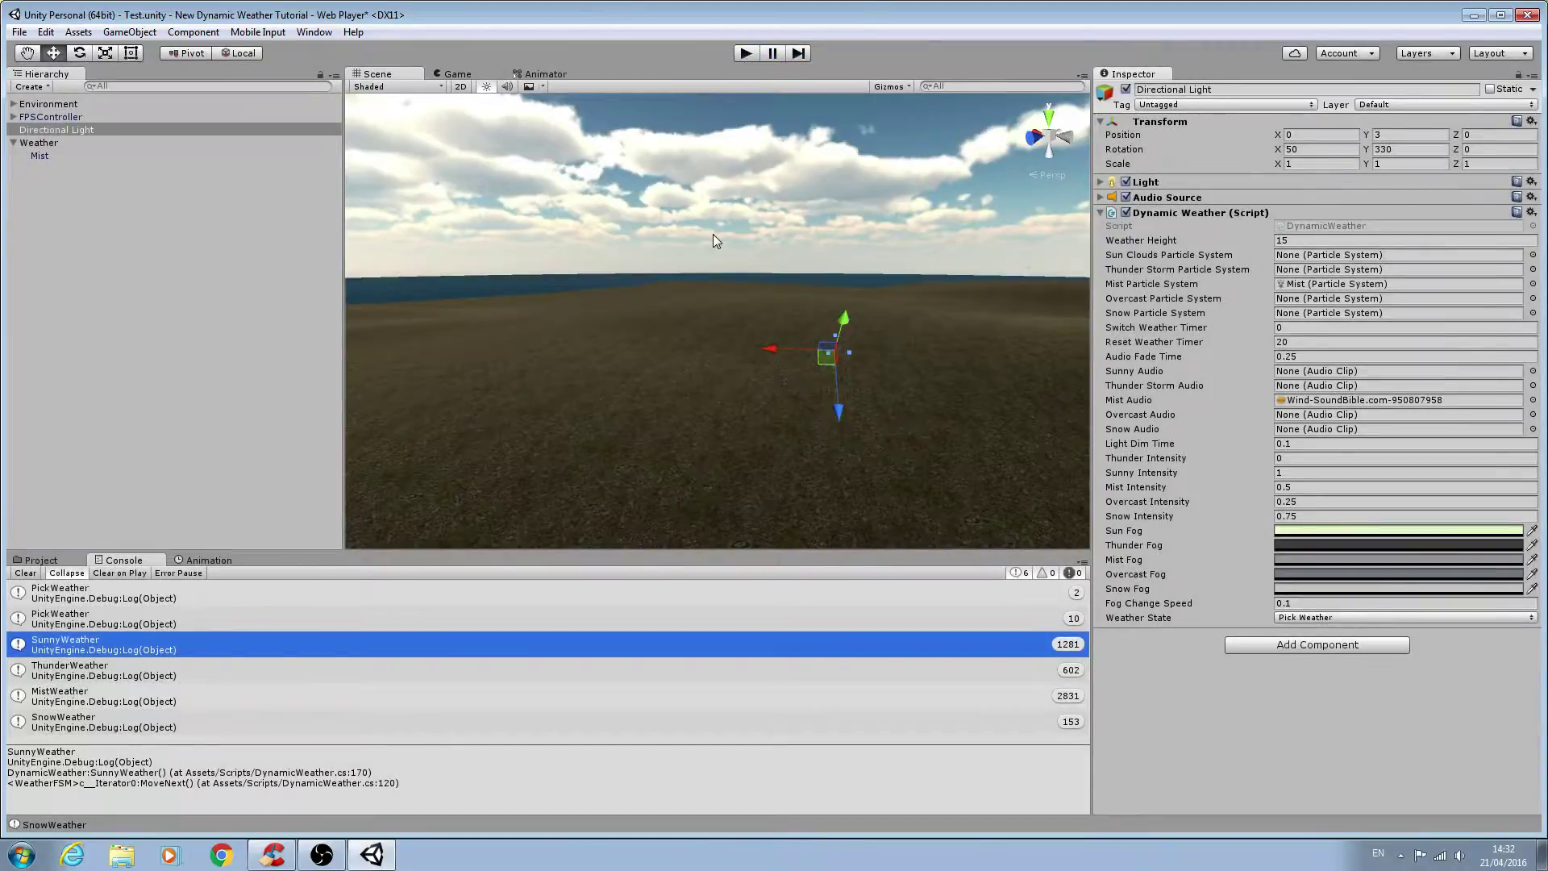
{"action": "left_click", "coordinate": [26, 573]}
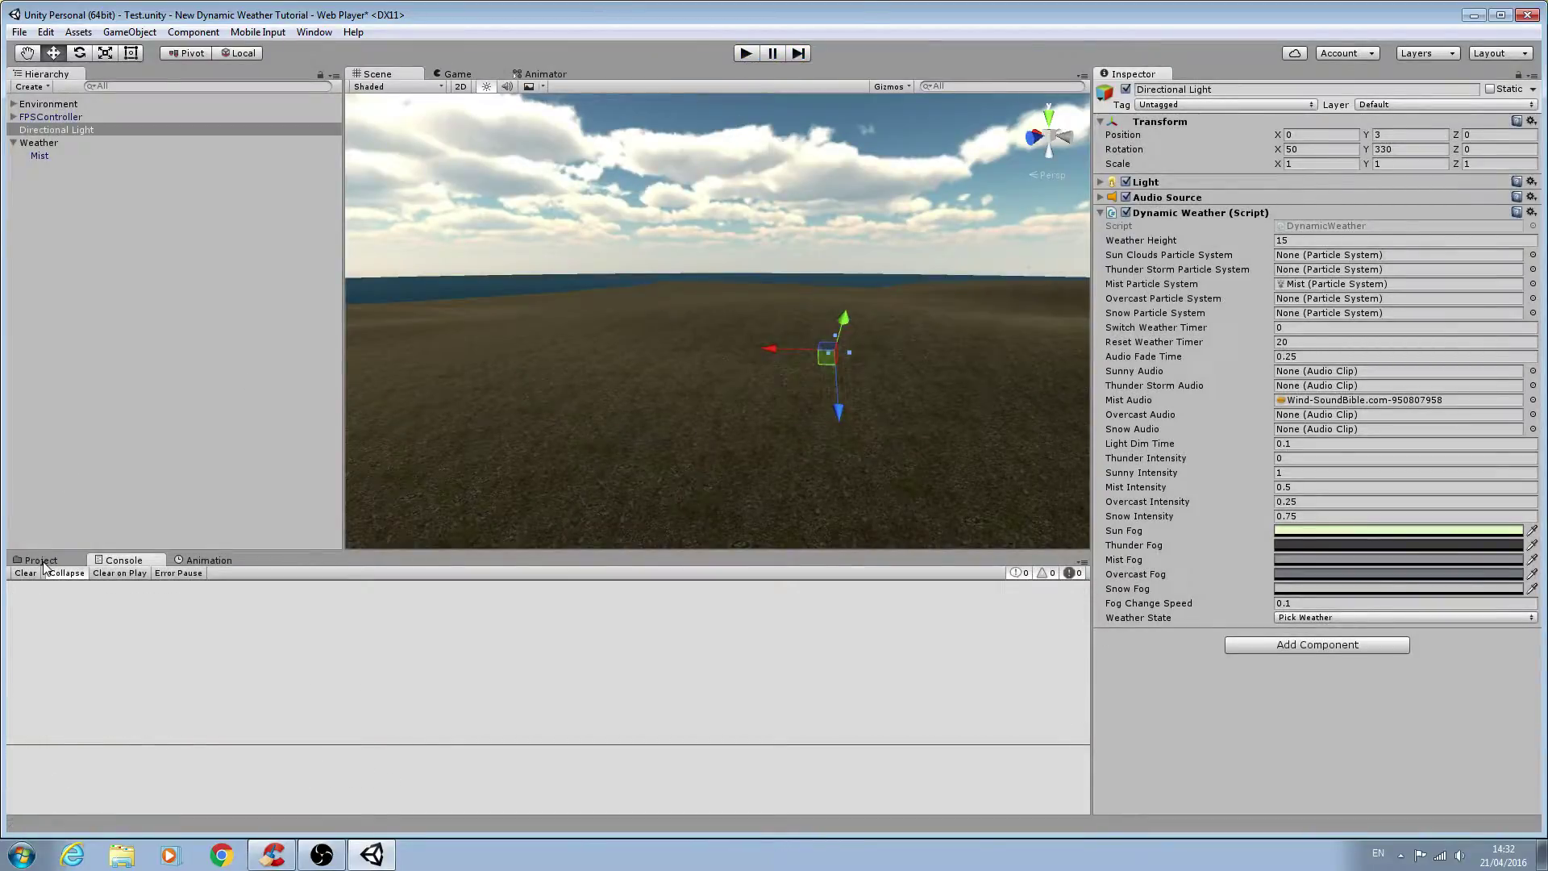
{"action": "left_click", "coordinate": [41, 560]}
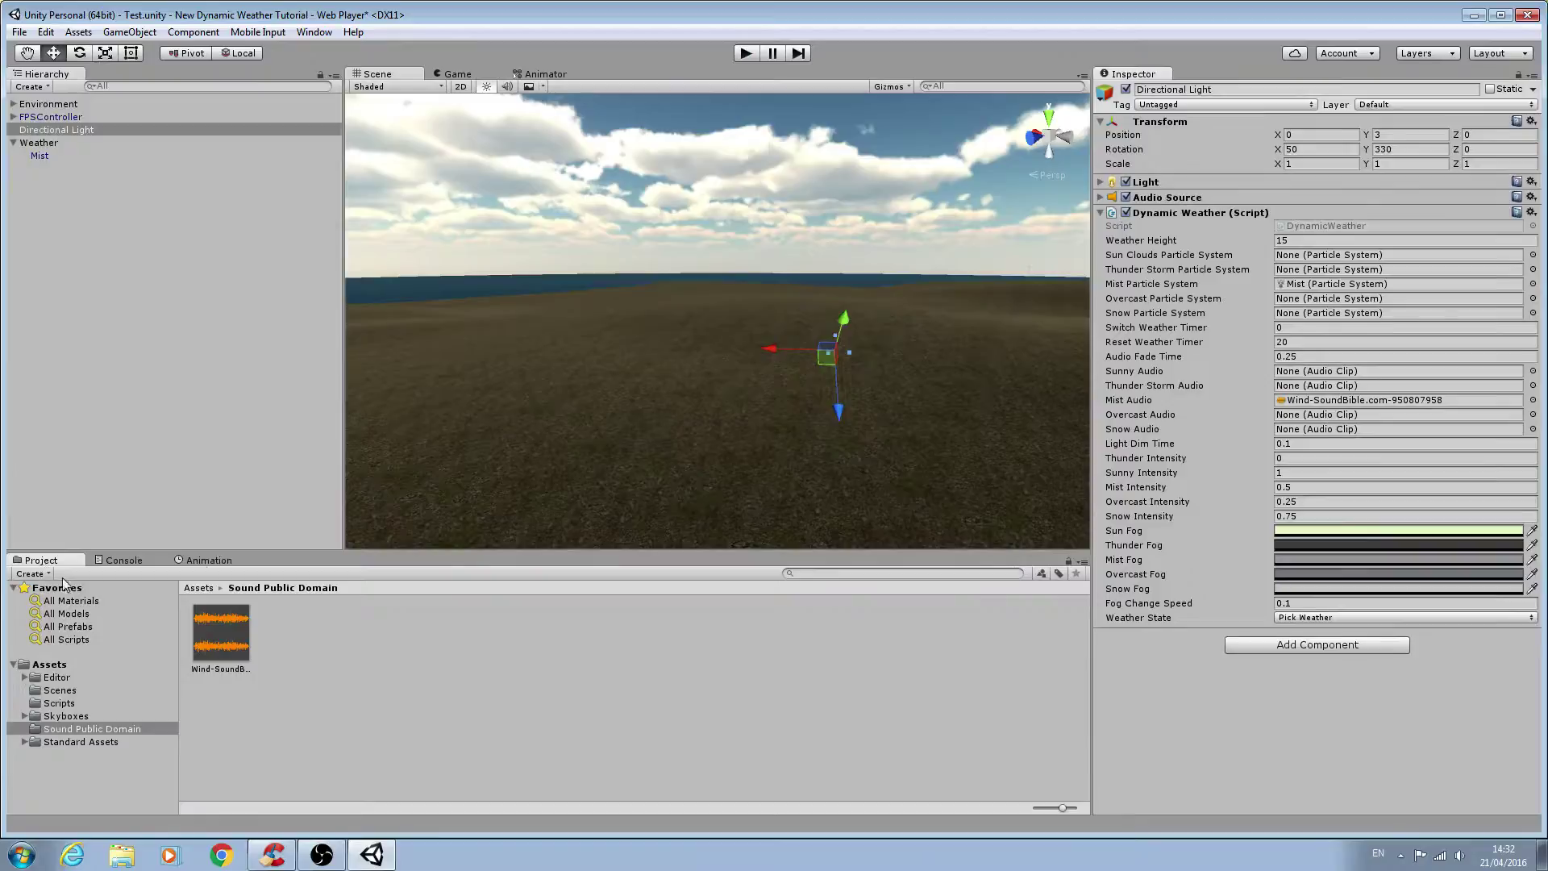
{"action": "left_click", "coordinate": [13, 144]}
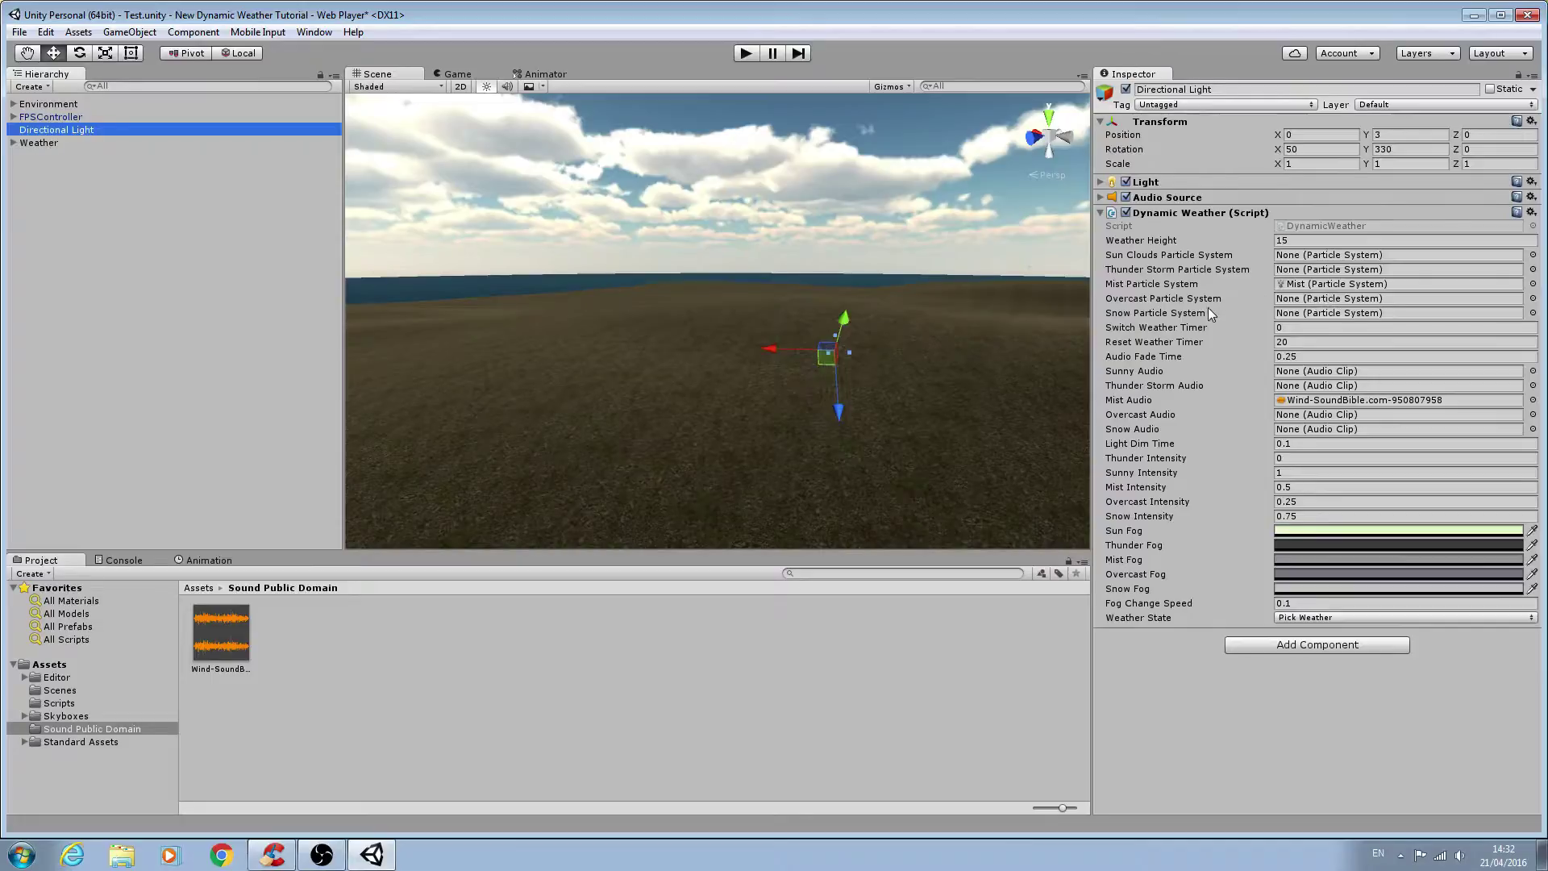
Review the Sun Clouds, Thunder Storm, Overcast and Snow particle system slots in the weather script.
{"action": "left_click", "coordinate": [1313, 257]}
{"action": "left_click", "coordinate": [1319, 269]}
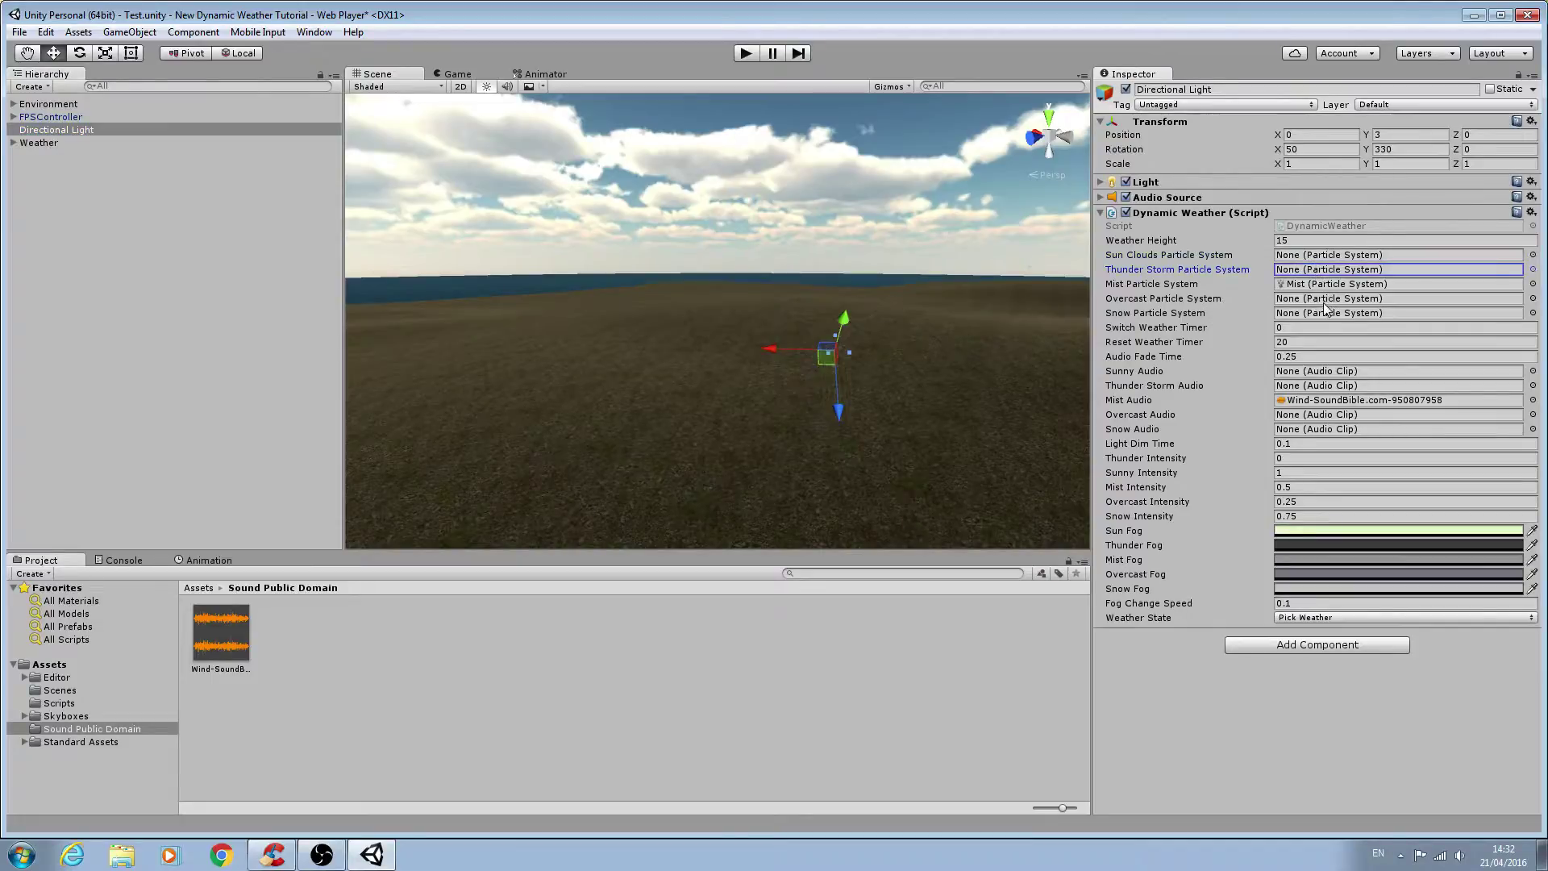
{"action": "left_click", "coordinate": [1326, 299]}
{"action": "left_click", "coordinate": [1327, 313]}
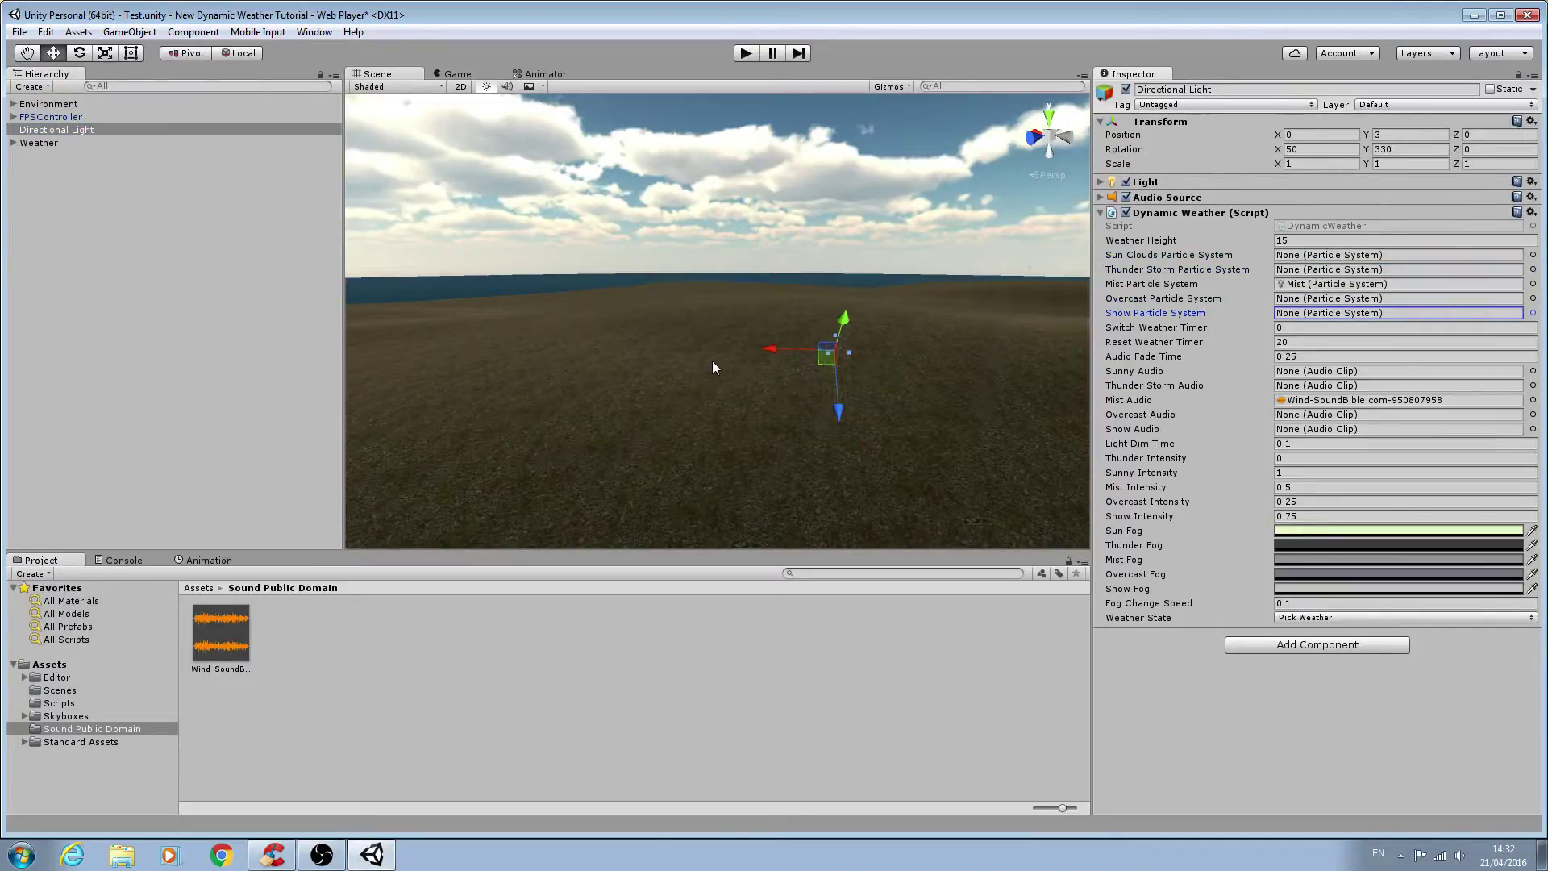